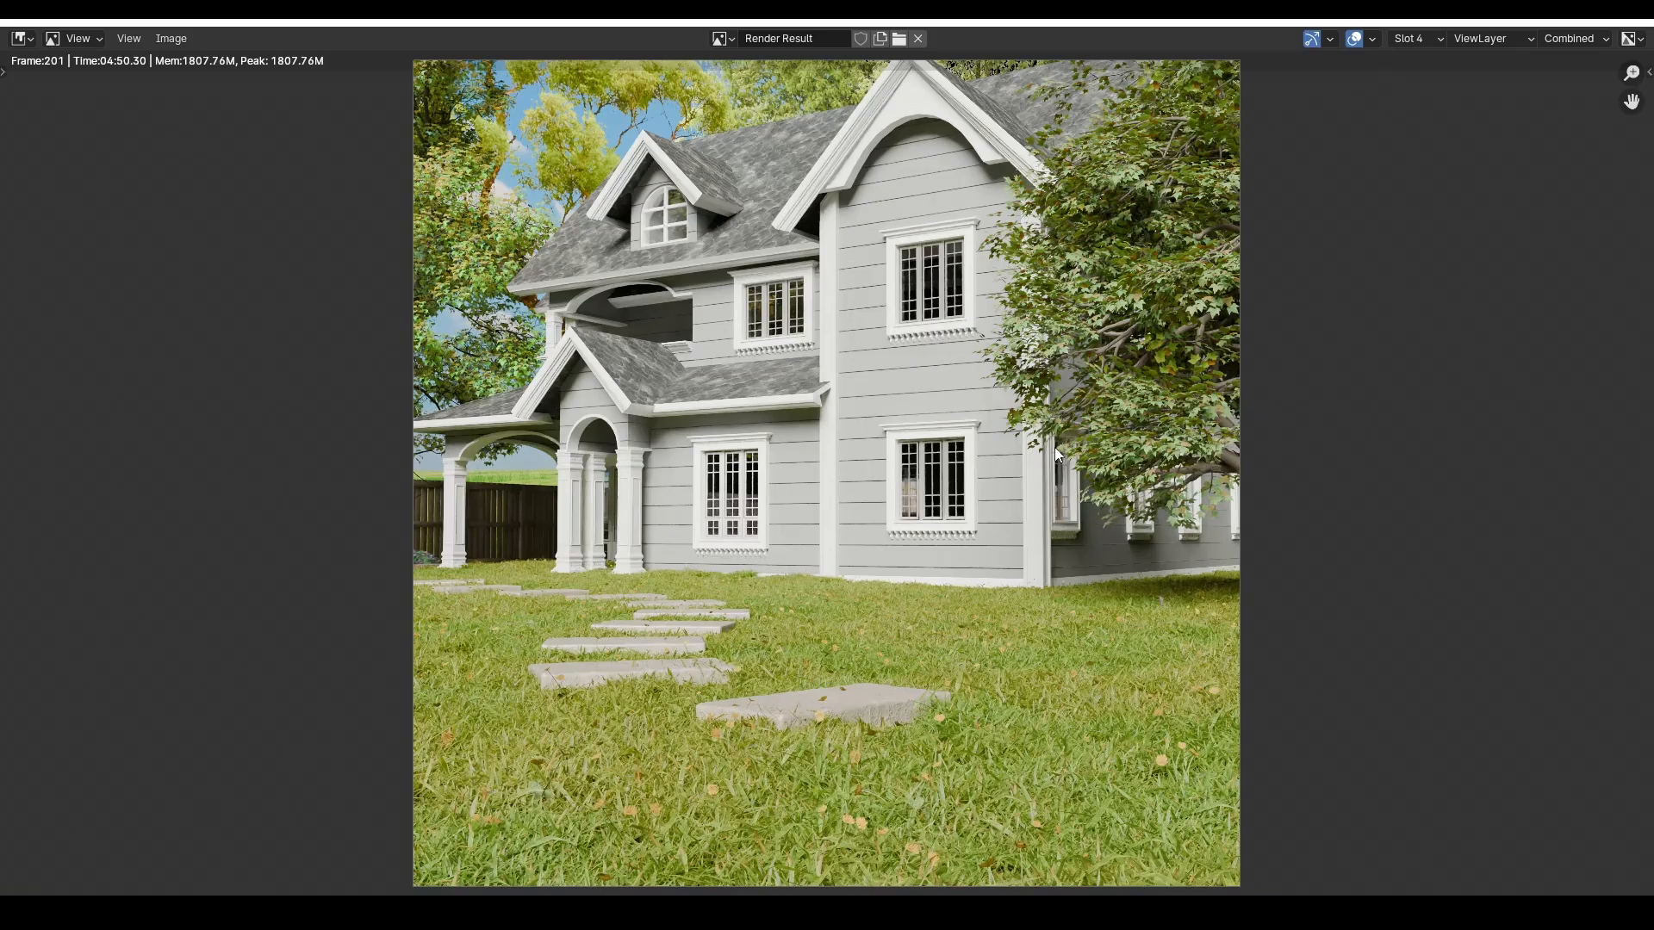
- Leave the render result, switch to the Compositing workspace and enable Use Nodes for the scene
click(1634, 22)
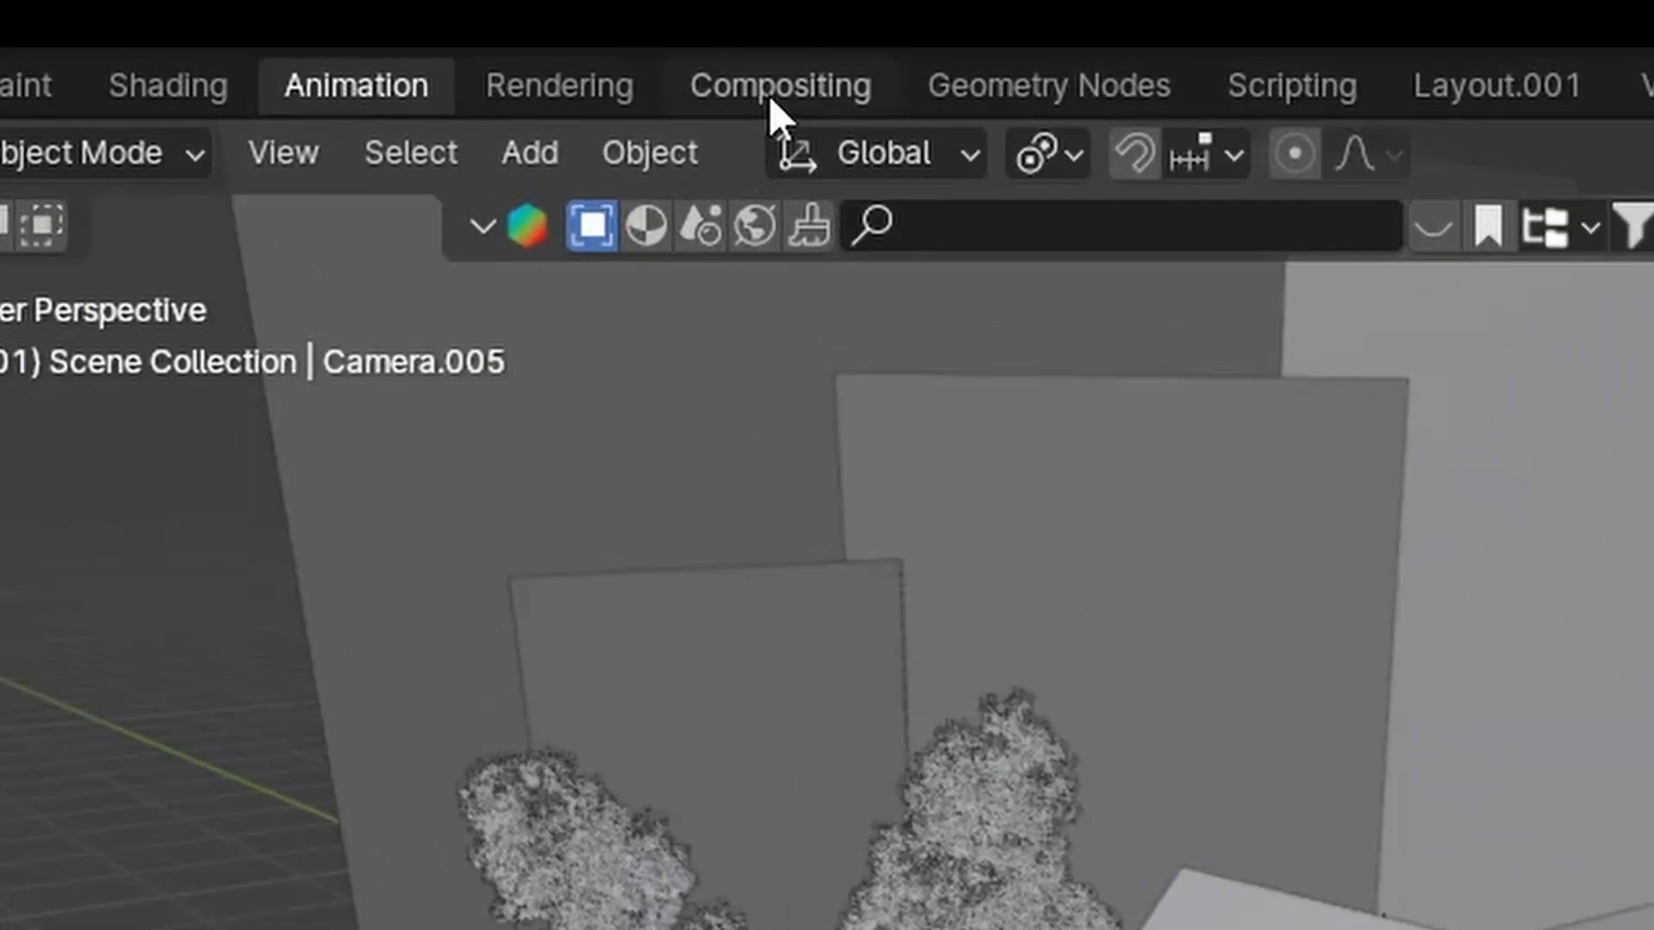
click(805, 37)
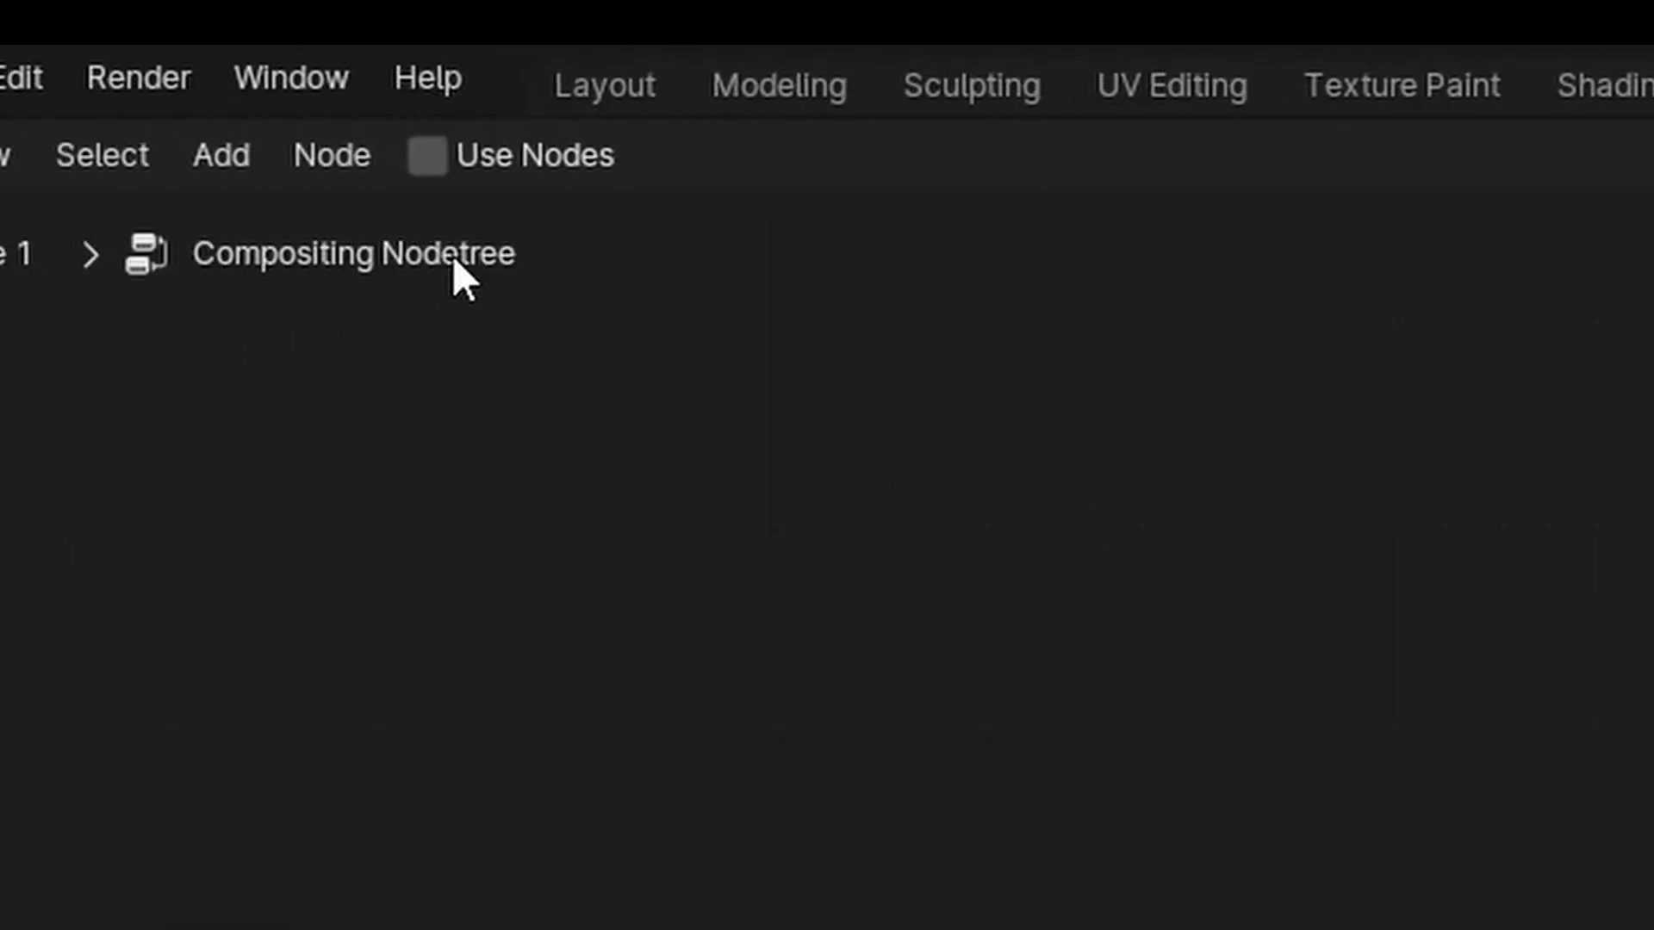
click(638, 157)
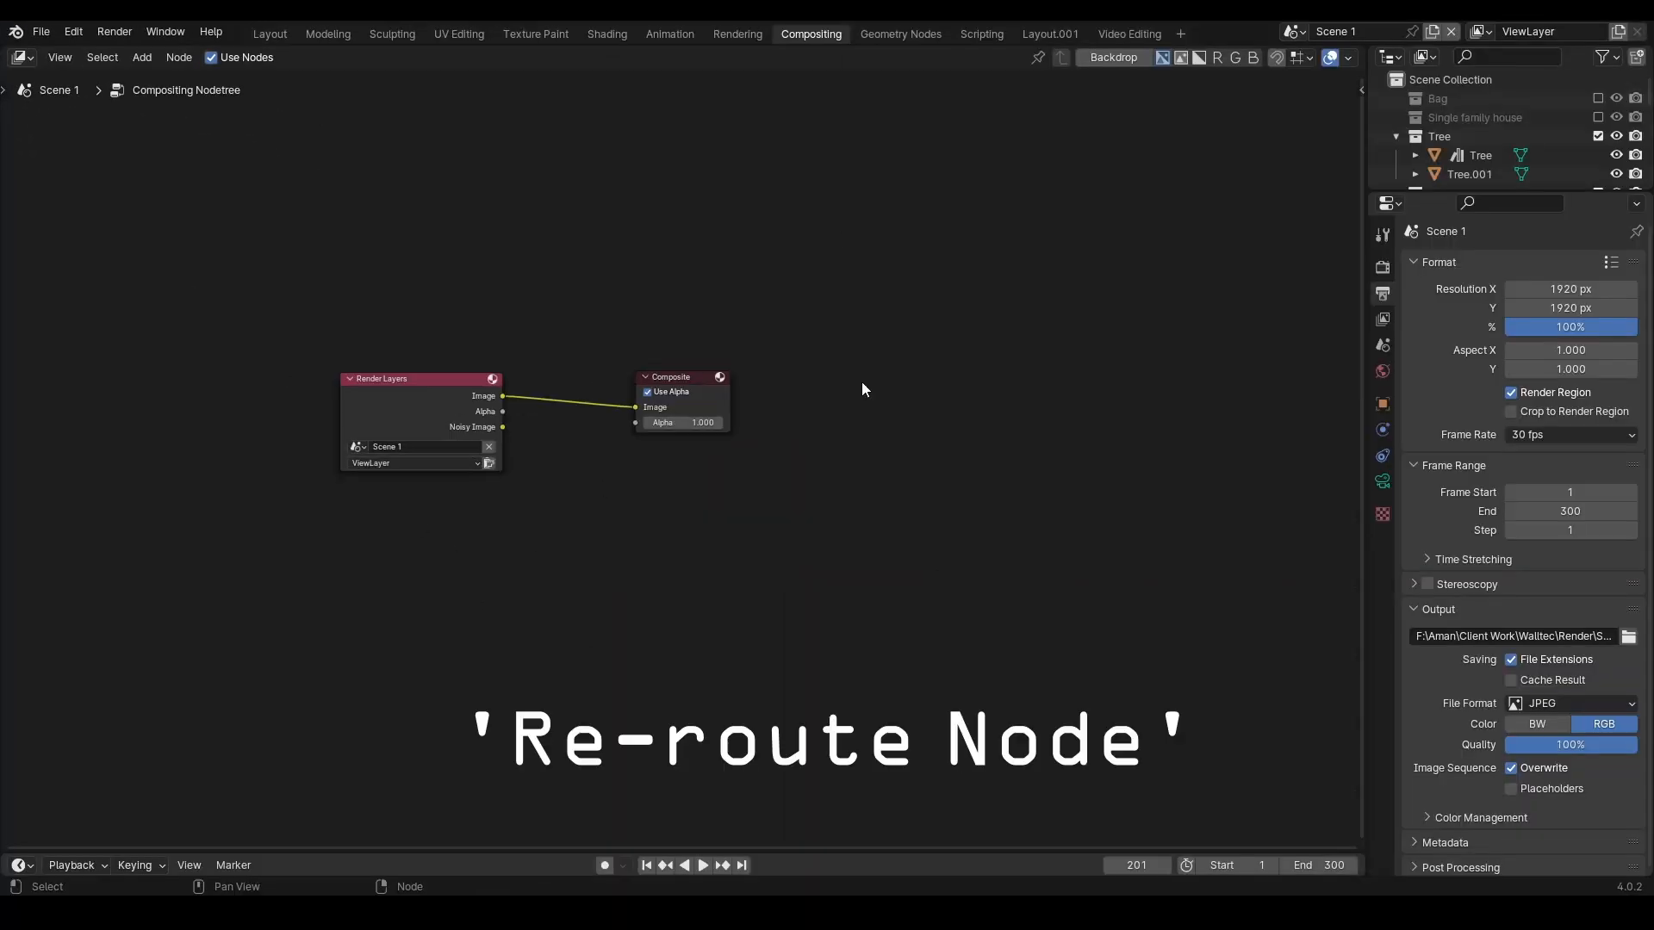
- Add a Reroute node on the link between Render Layers and Composite
key(shift+a)
text(r)
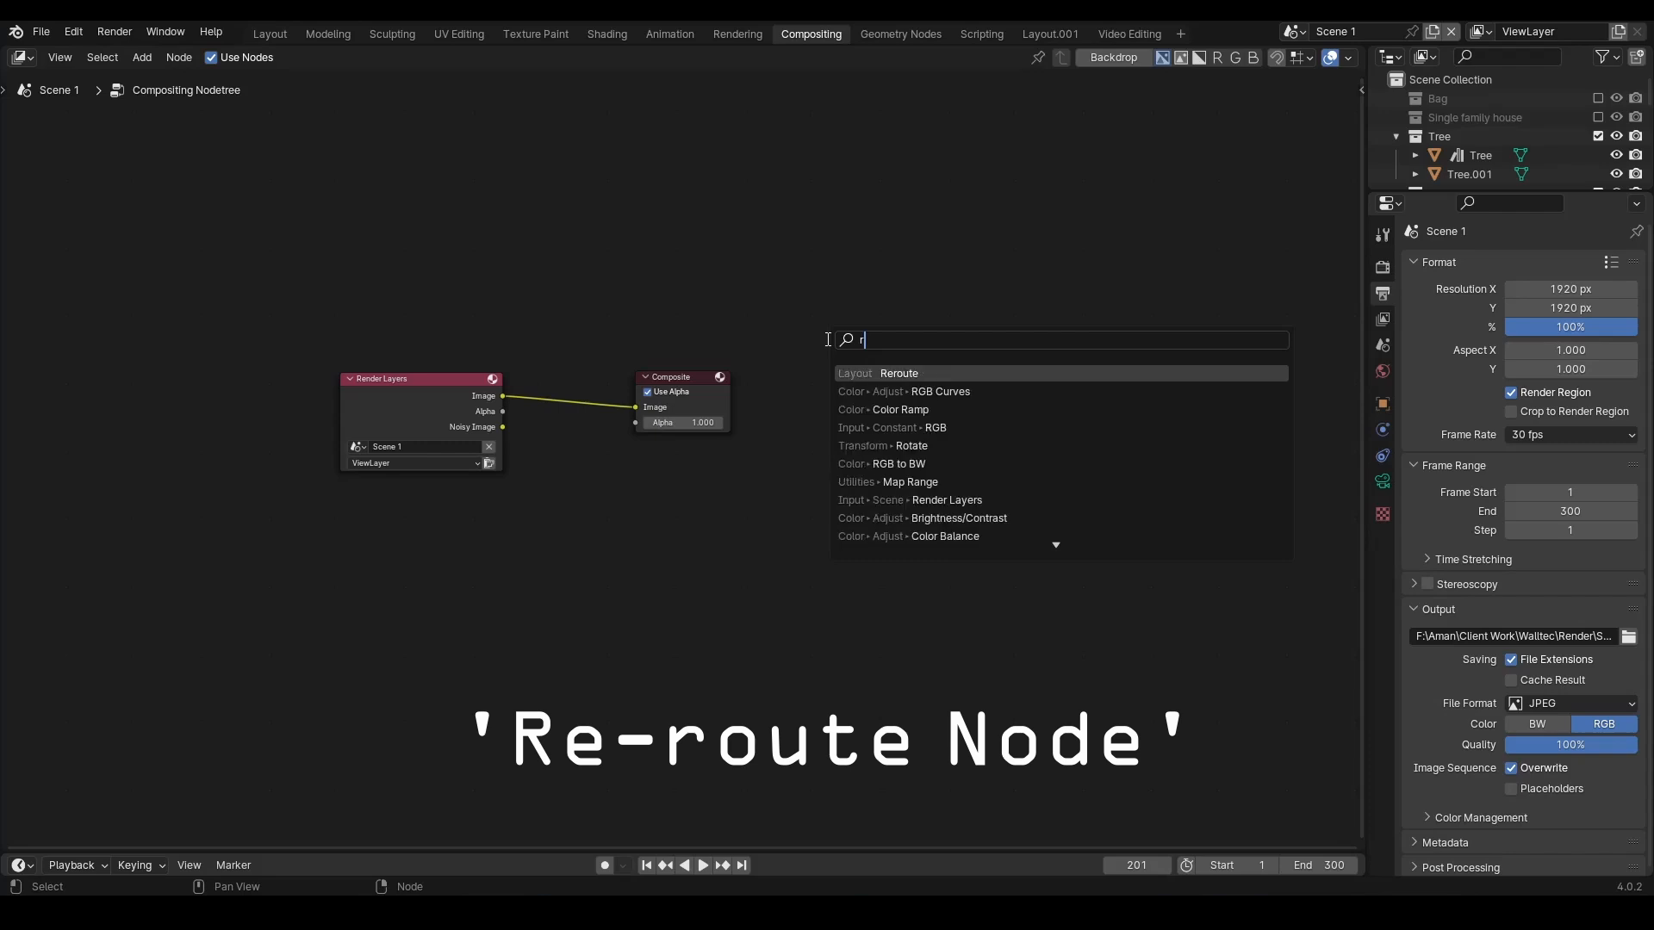
key(Return)
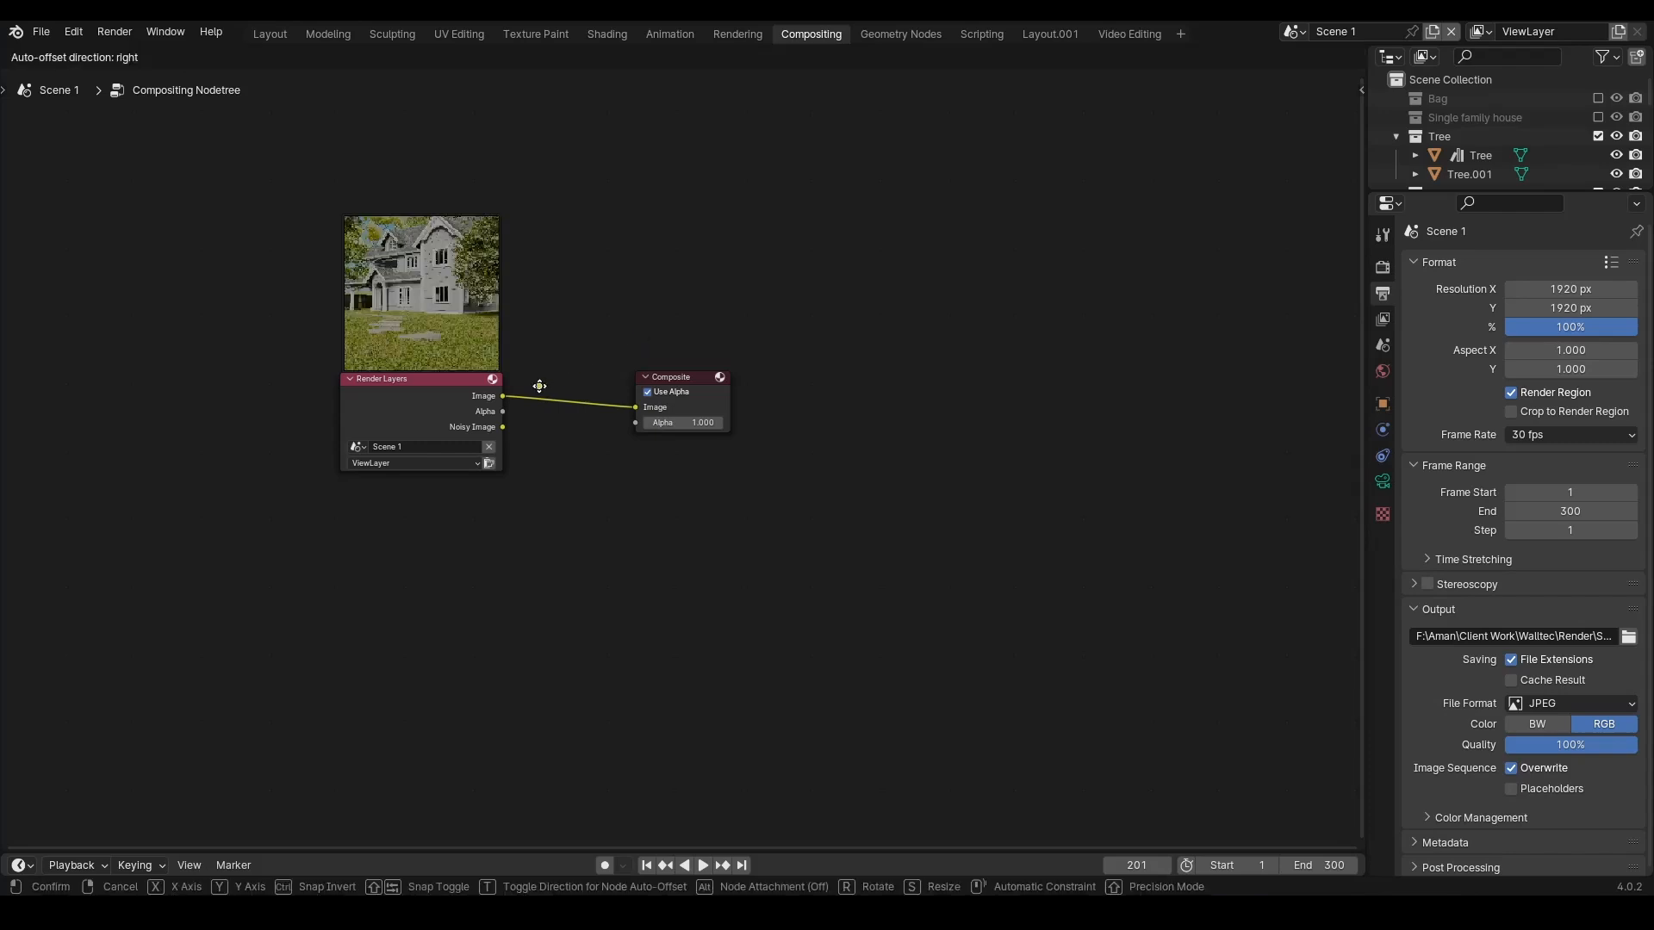
click(570, 401)
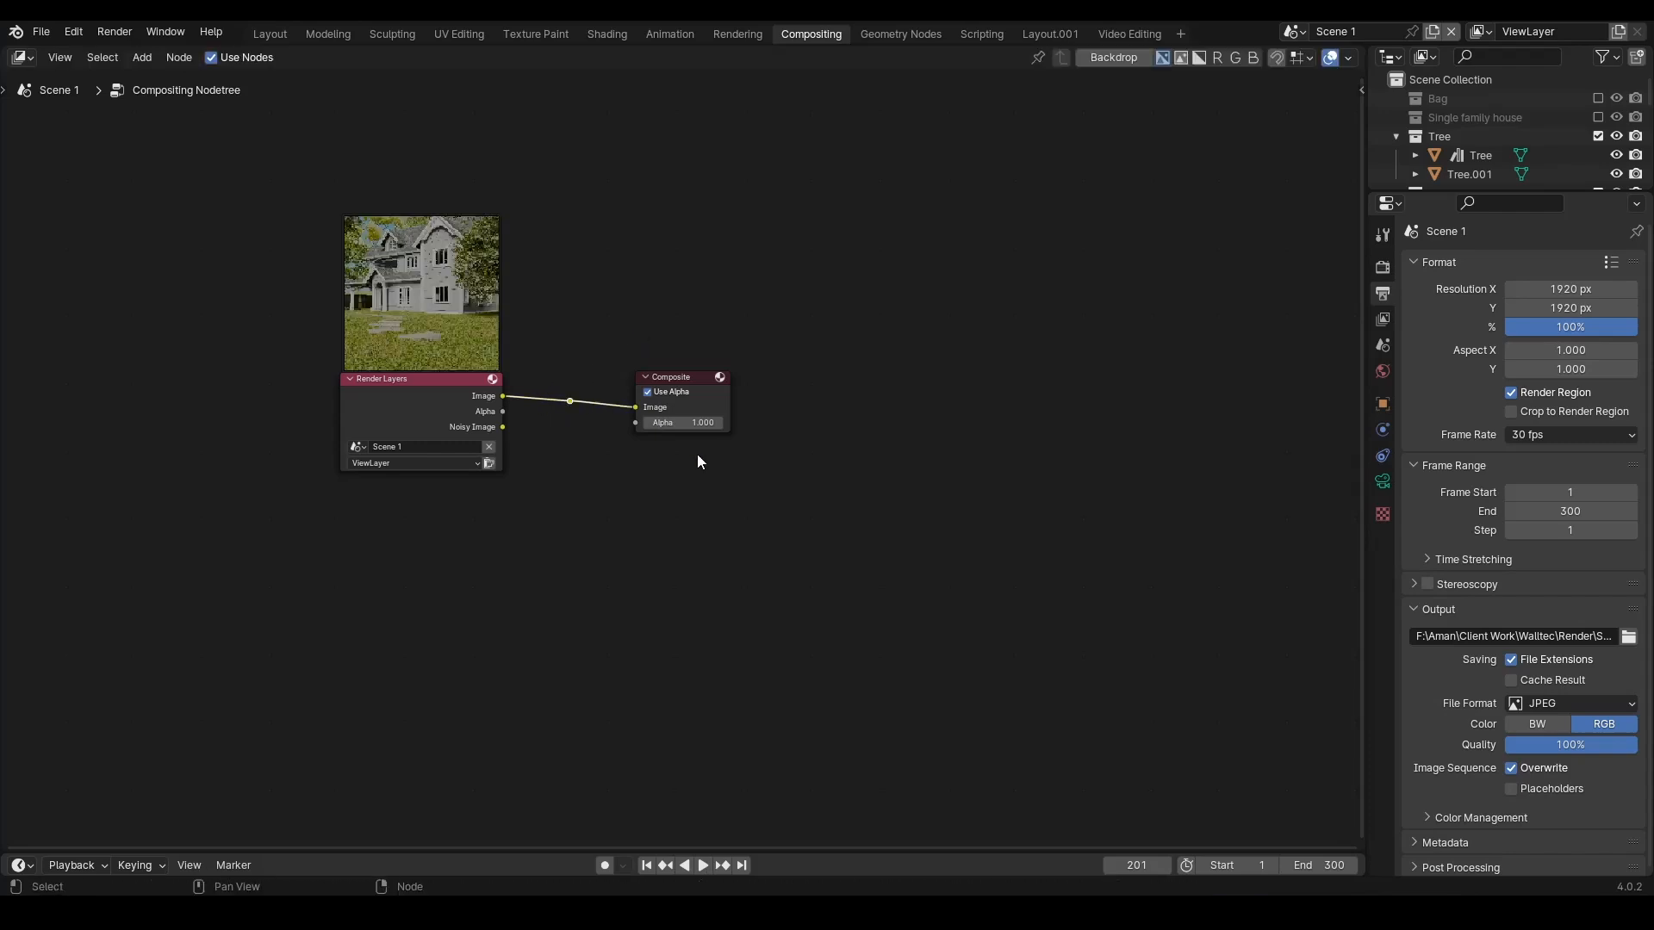
- Spread the Render Layers and Composite nodes apart and move the reroute point close to Composite
drag(712, 379, 801, 360)
drag(365, 395, 222, 392)
click(551, 433)
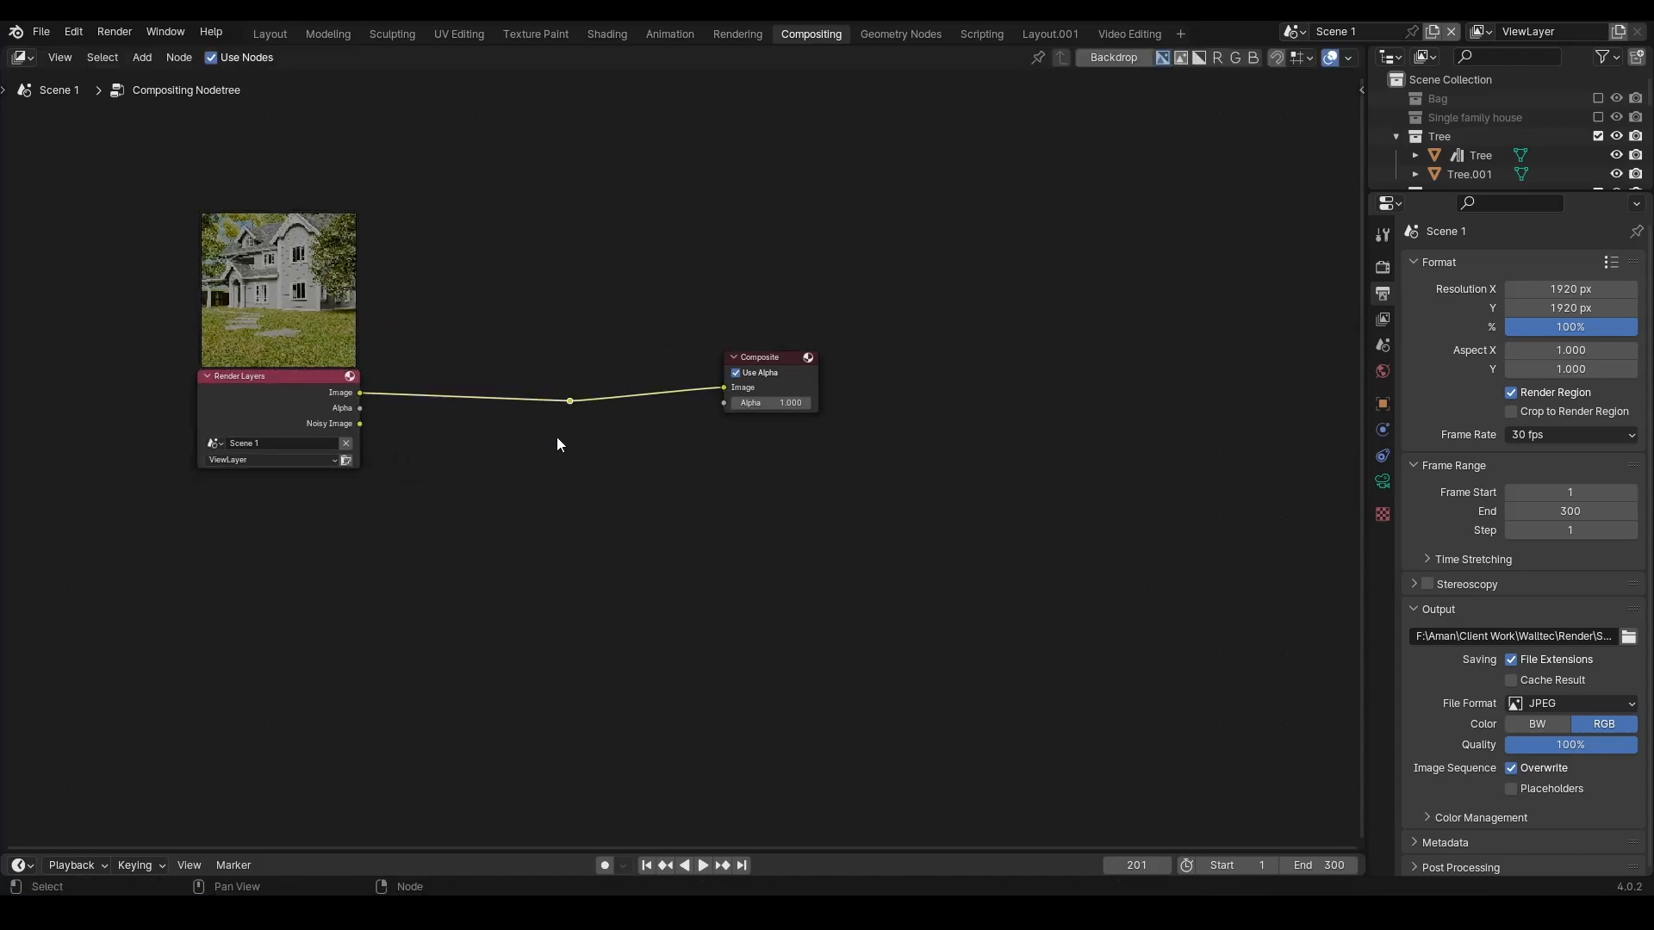
drag(570, 402, 662, 395)
- Add a Viewer node beneath Composite and link the reroute point to its Image input
key(shift+a)
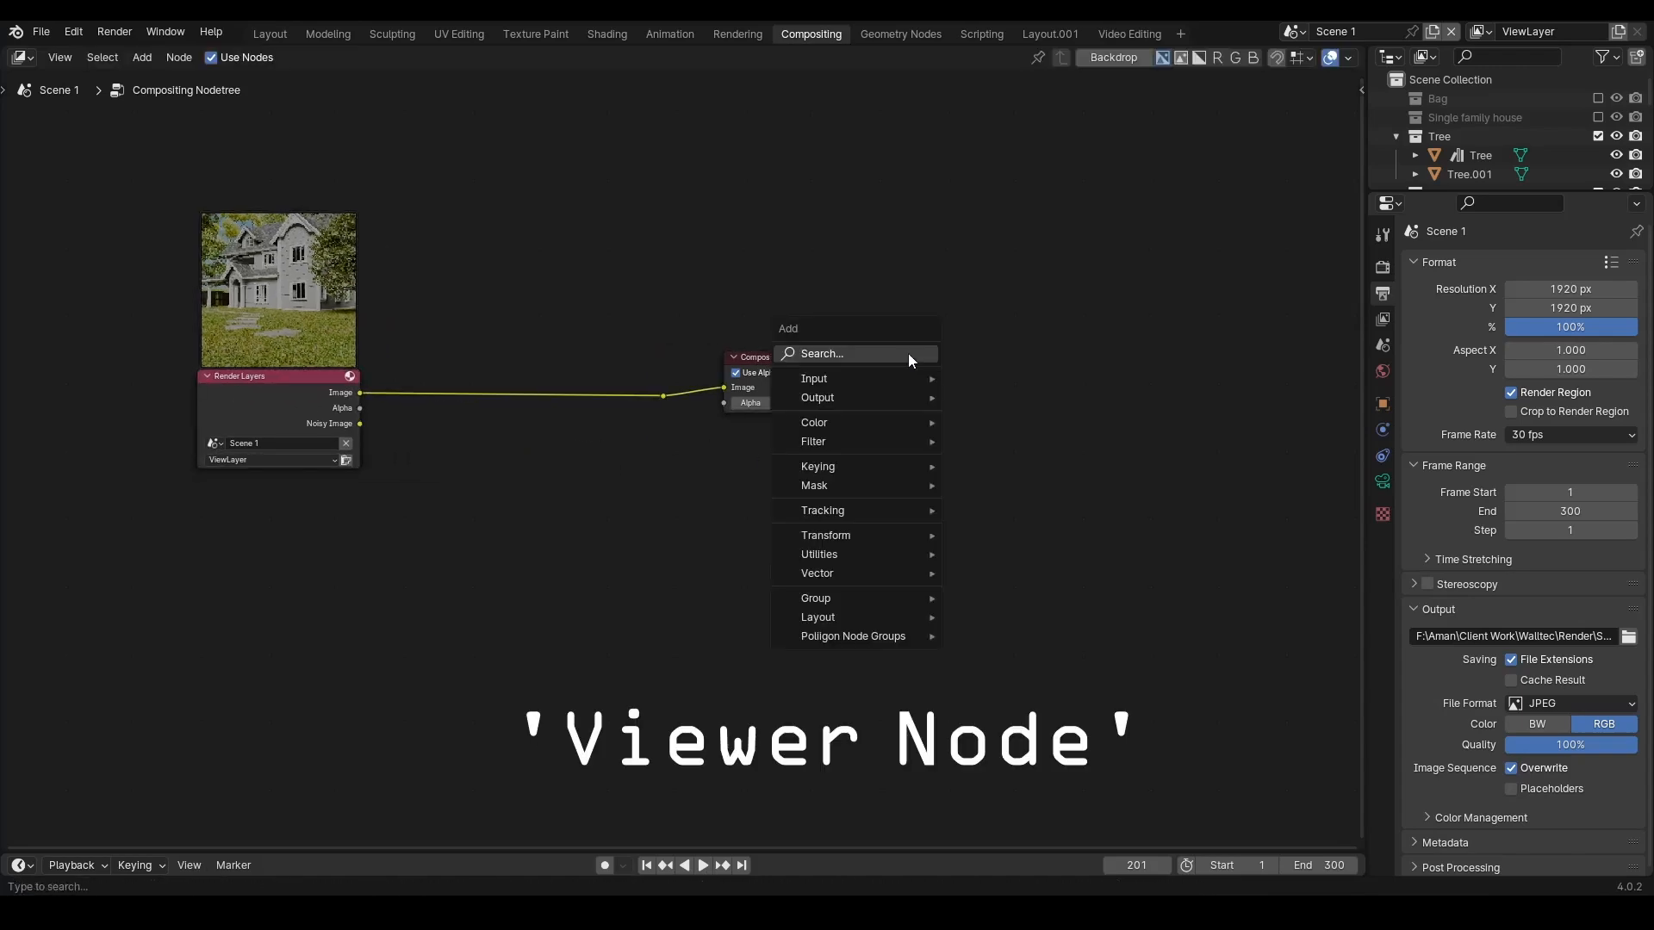
text(viewe)
key(Return)
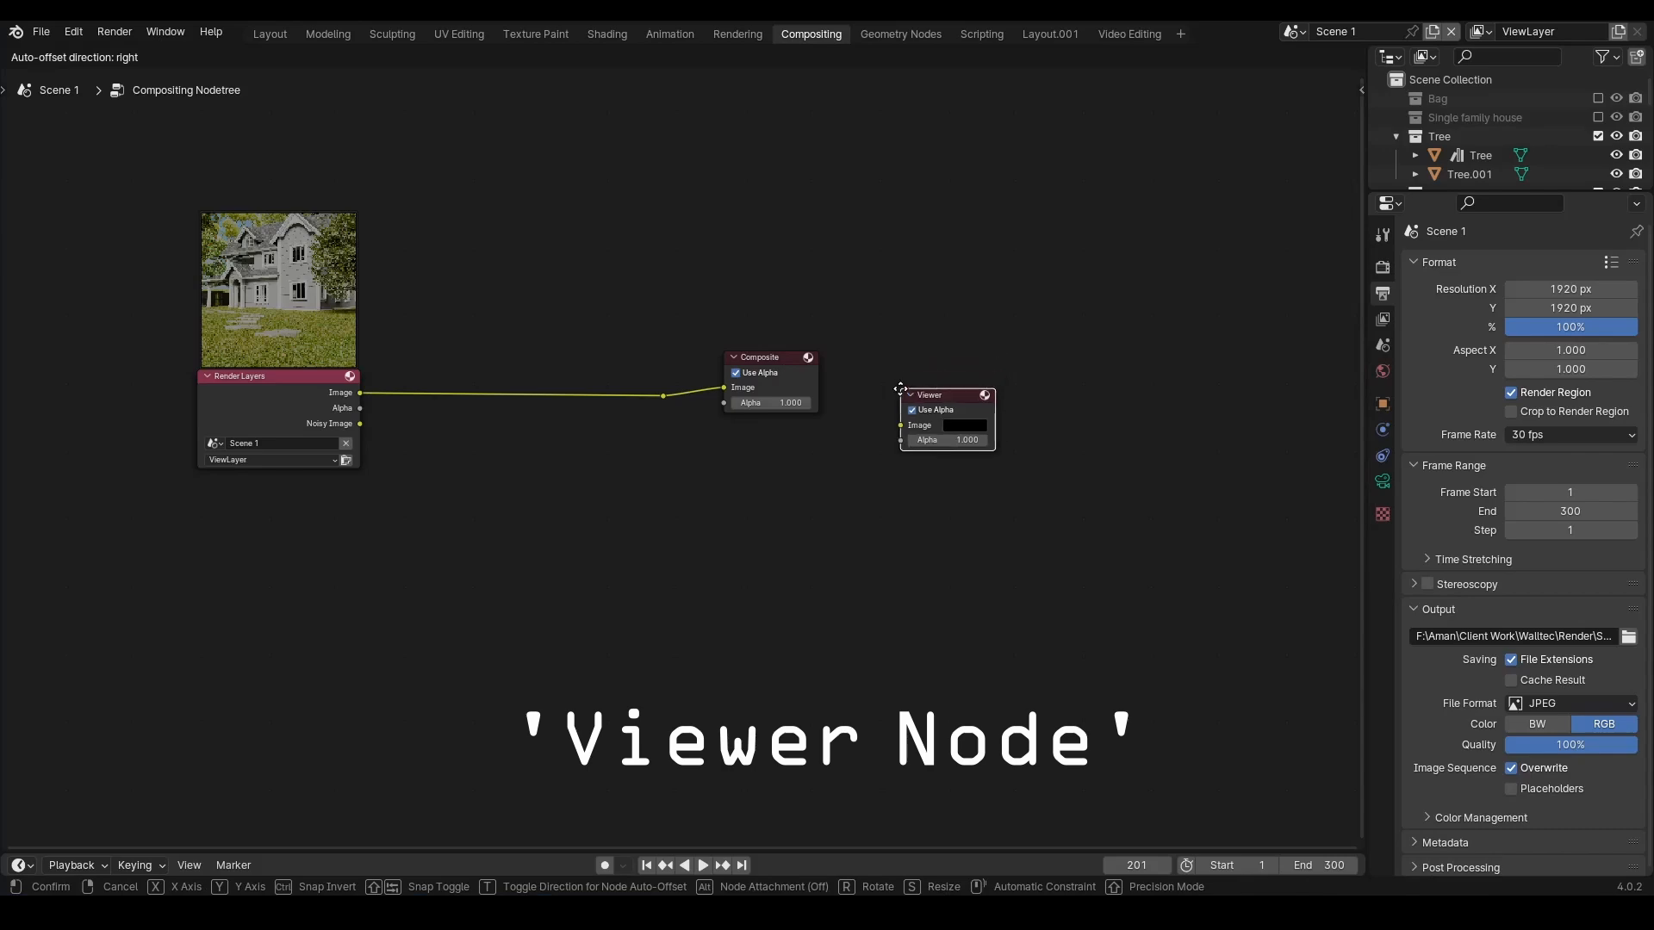
click(726, 428)
drag(663, 396, 725, 462)
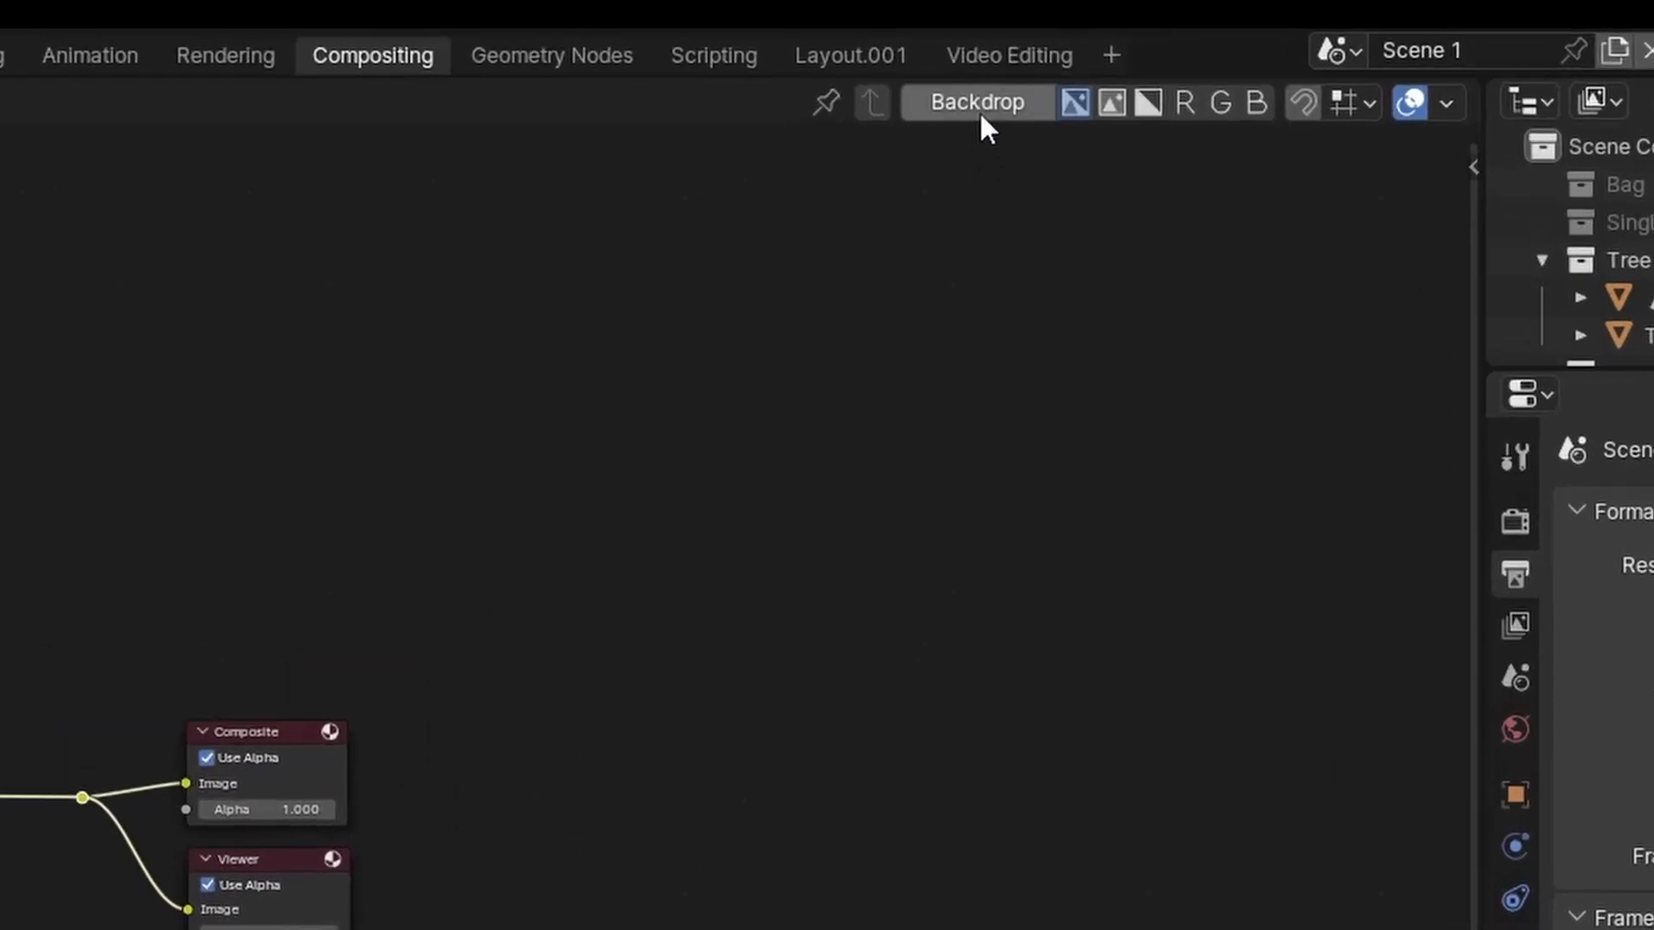
- Turn on the backdrop preview and offset the backdrop image upward in the node editor
click(981, 110)
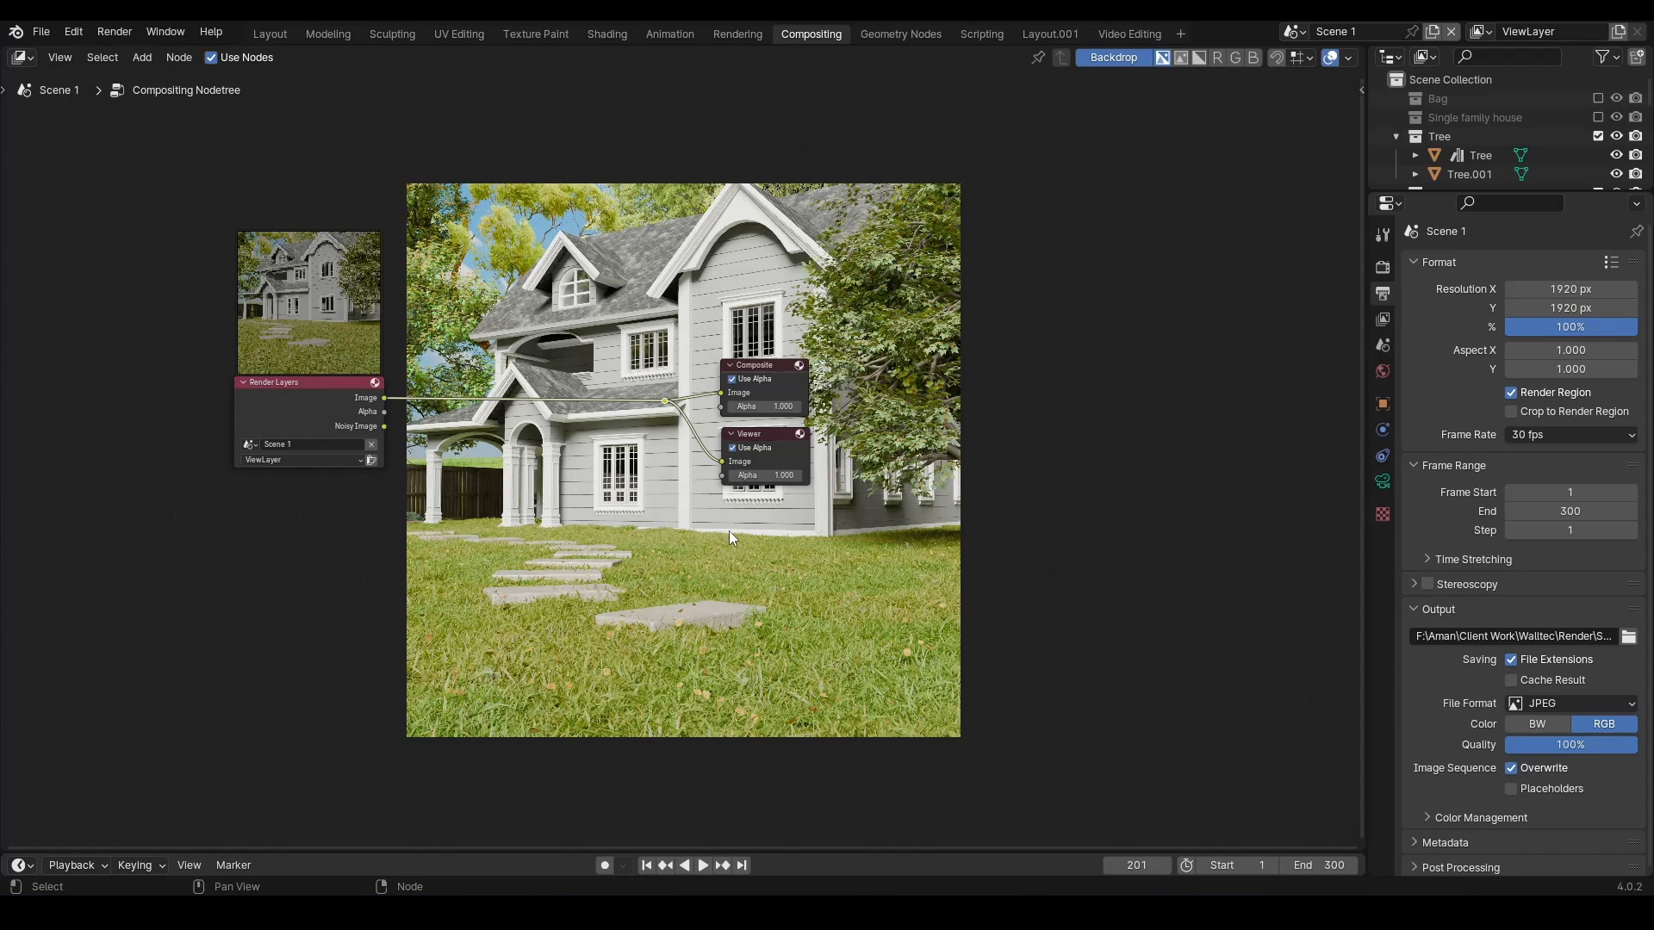
middle_drag(795, 181, 861, 448)
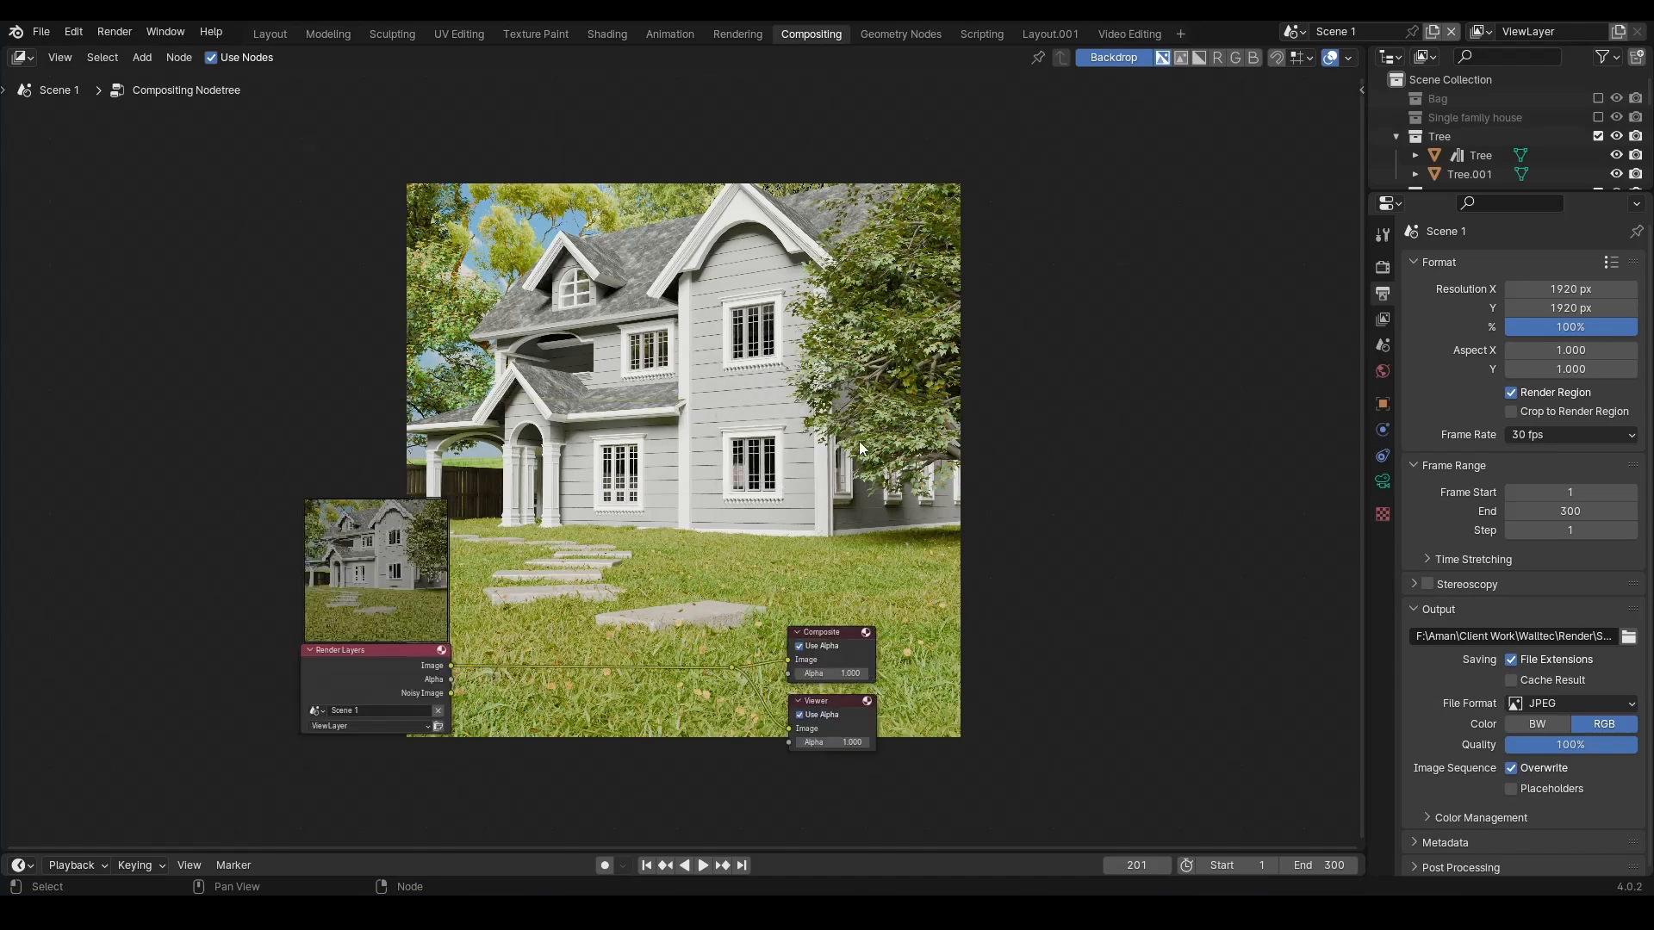
key(n)
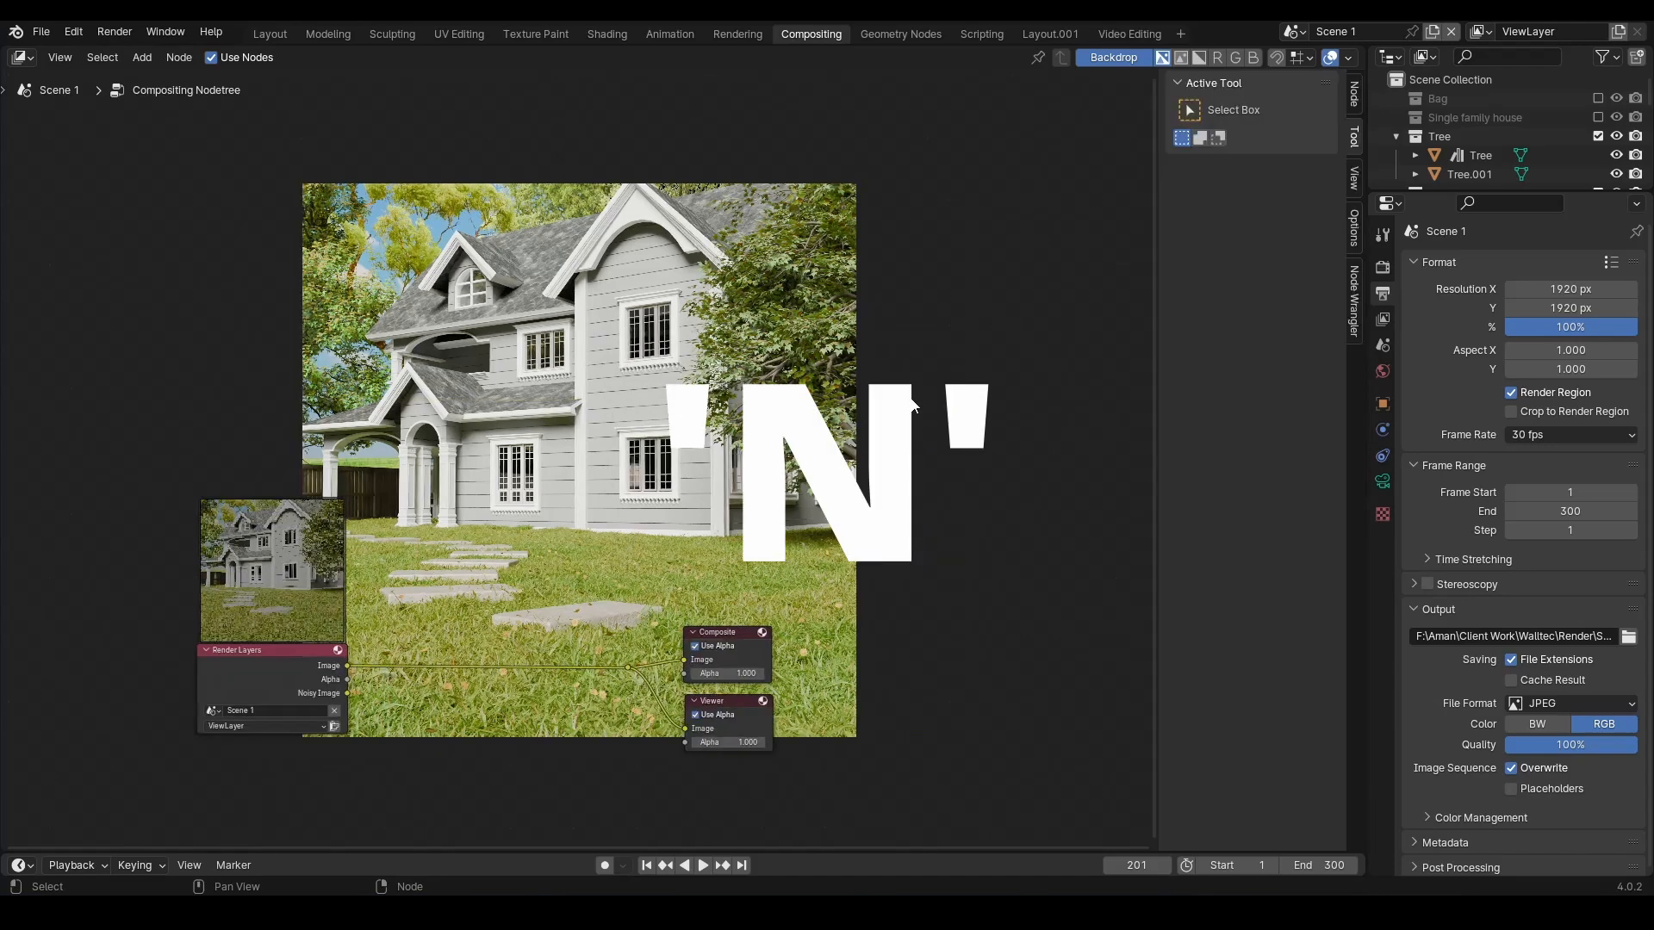
click(1355, 179)
drag(1277, 132, 1307, 170)
key(n)
key(Home)
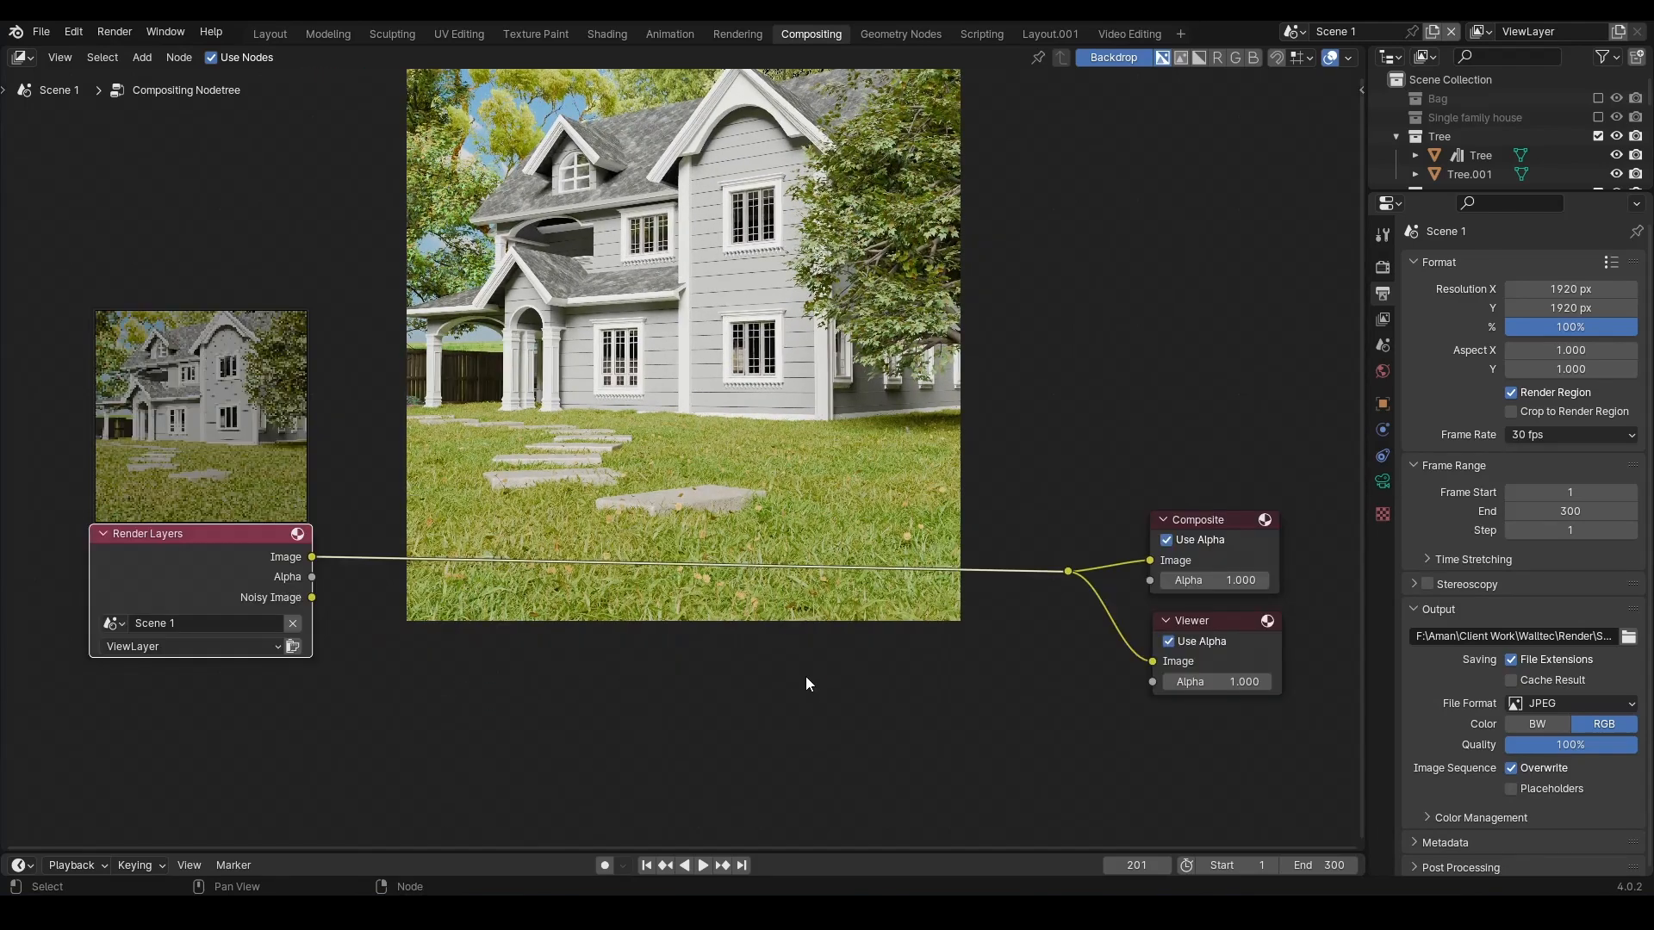
- Add an Ellipse Mask node beneath the Render Layers node
key(shift+a)
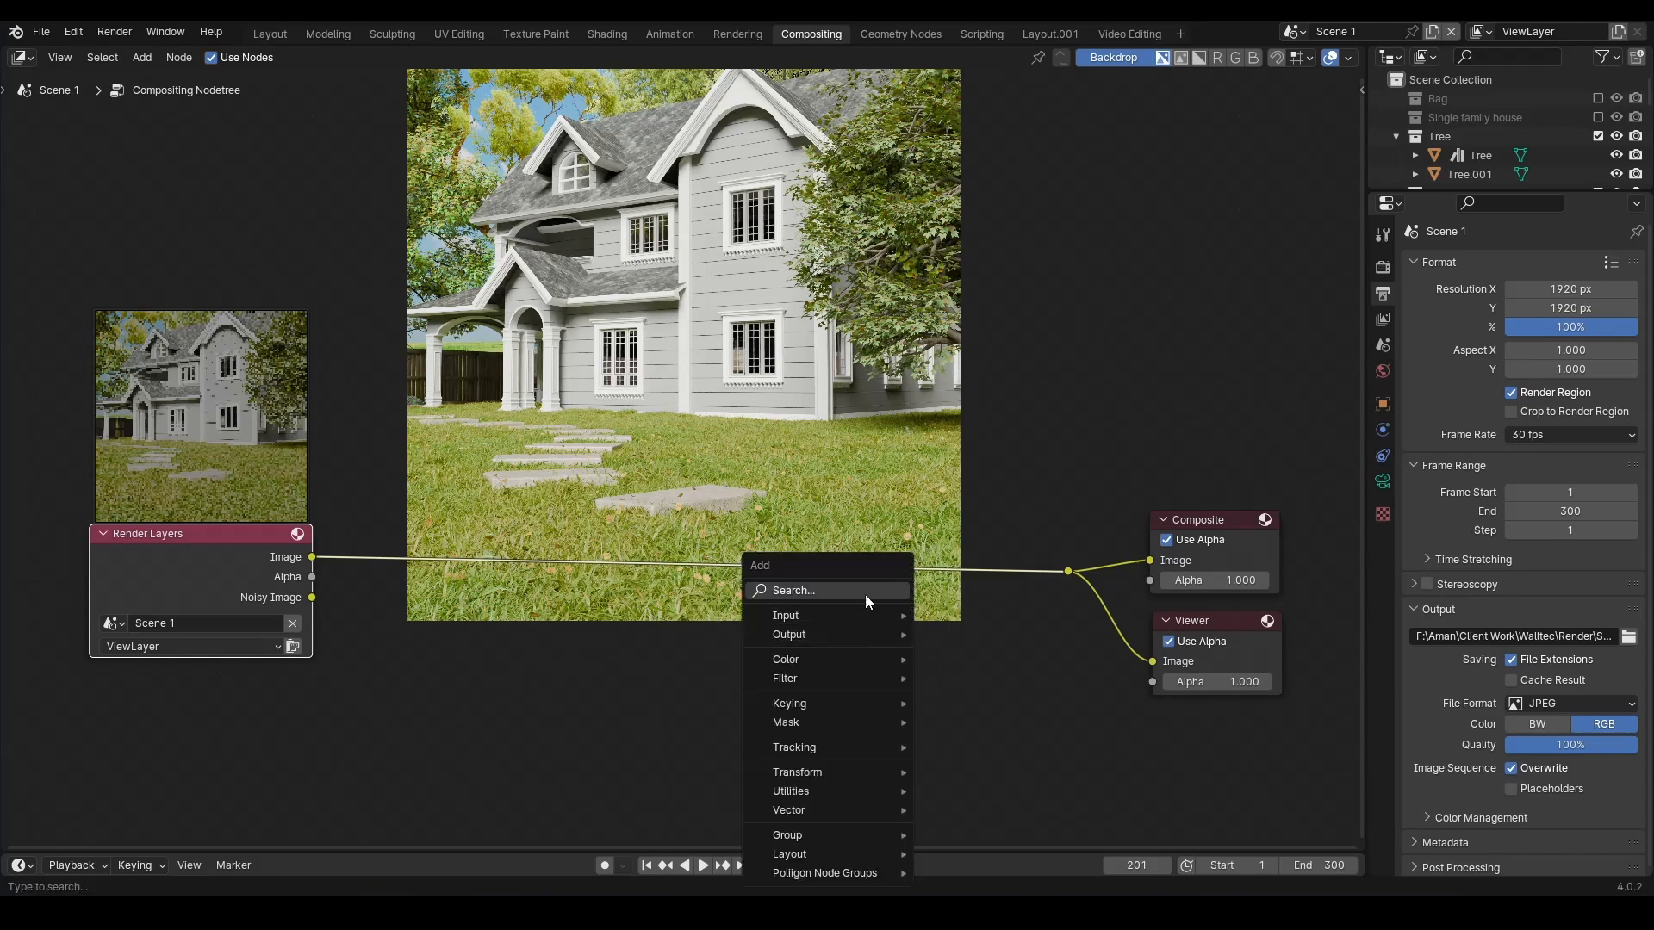
click(865, 594)
text(e)
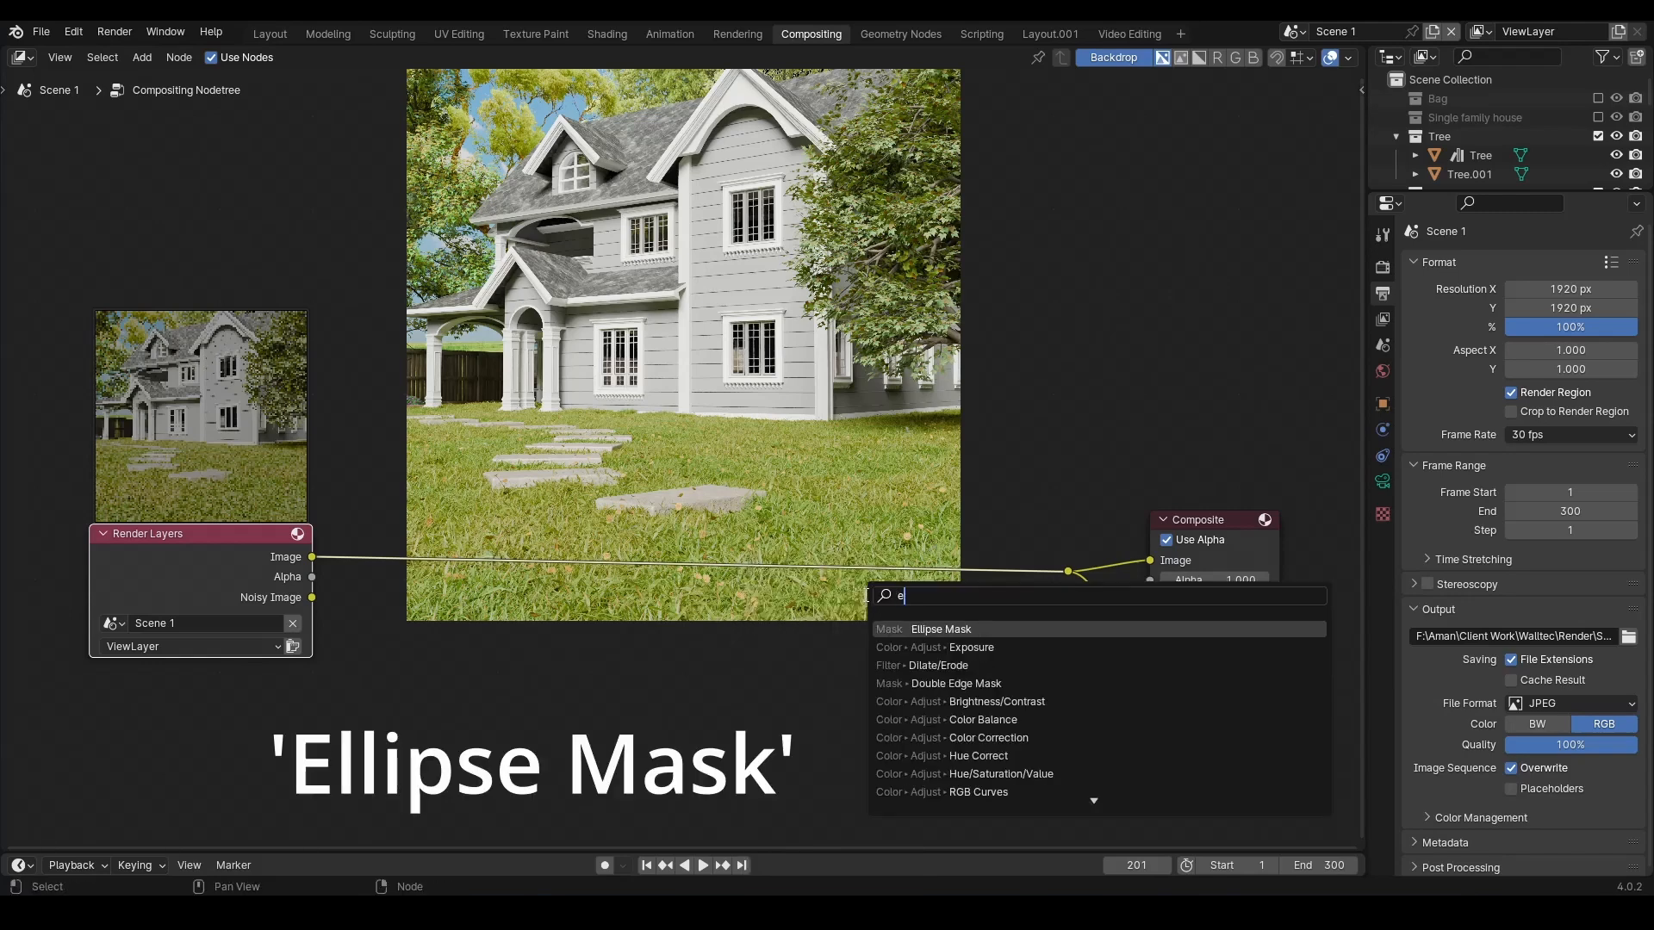
text(llipse)
key(Return)
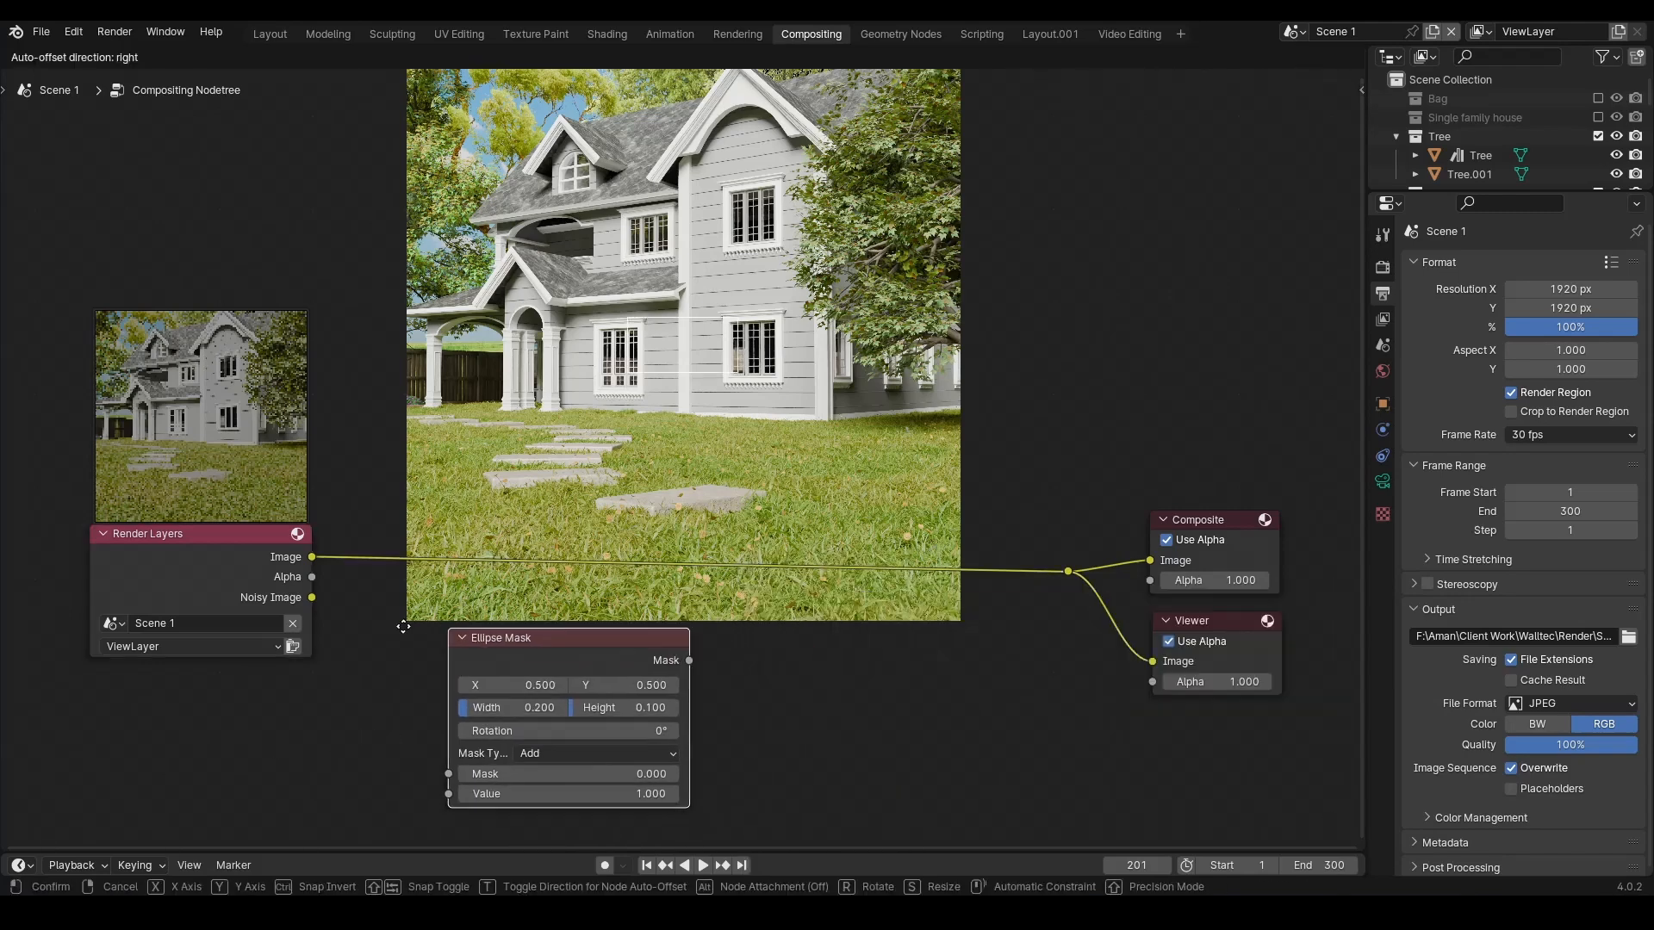
scroll(352, 635, down, 1)
click(352, 635)
key(ctrl+s)
- Link the Ellipse Mask output to the Viewer's Image input and move the mask node farther from the Viewer
drag(555, 645, 1078, 534)
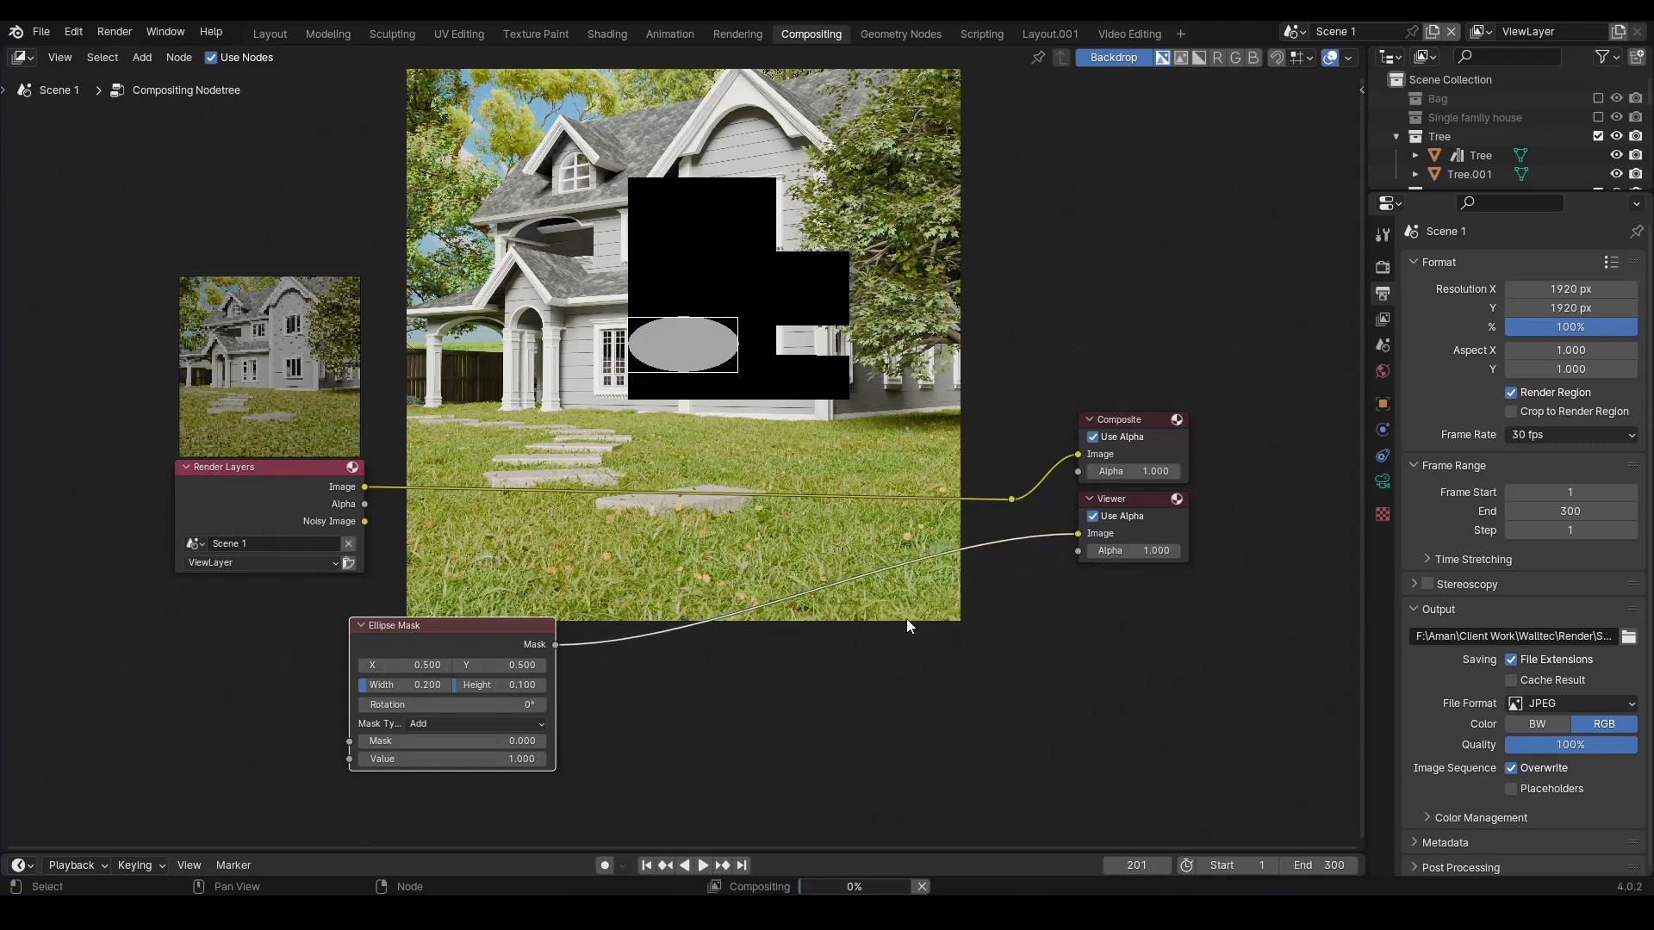
drag(446, 684, 381, 657)
click(880, 616)
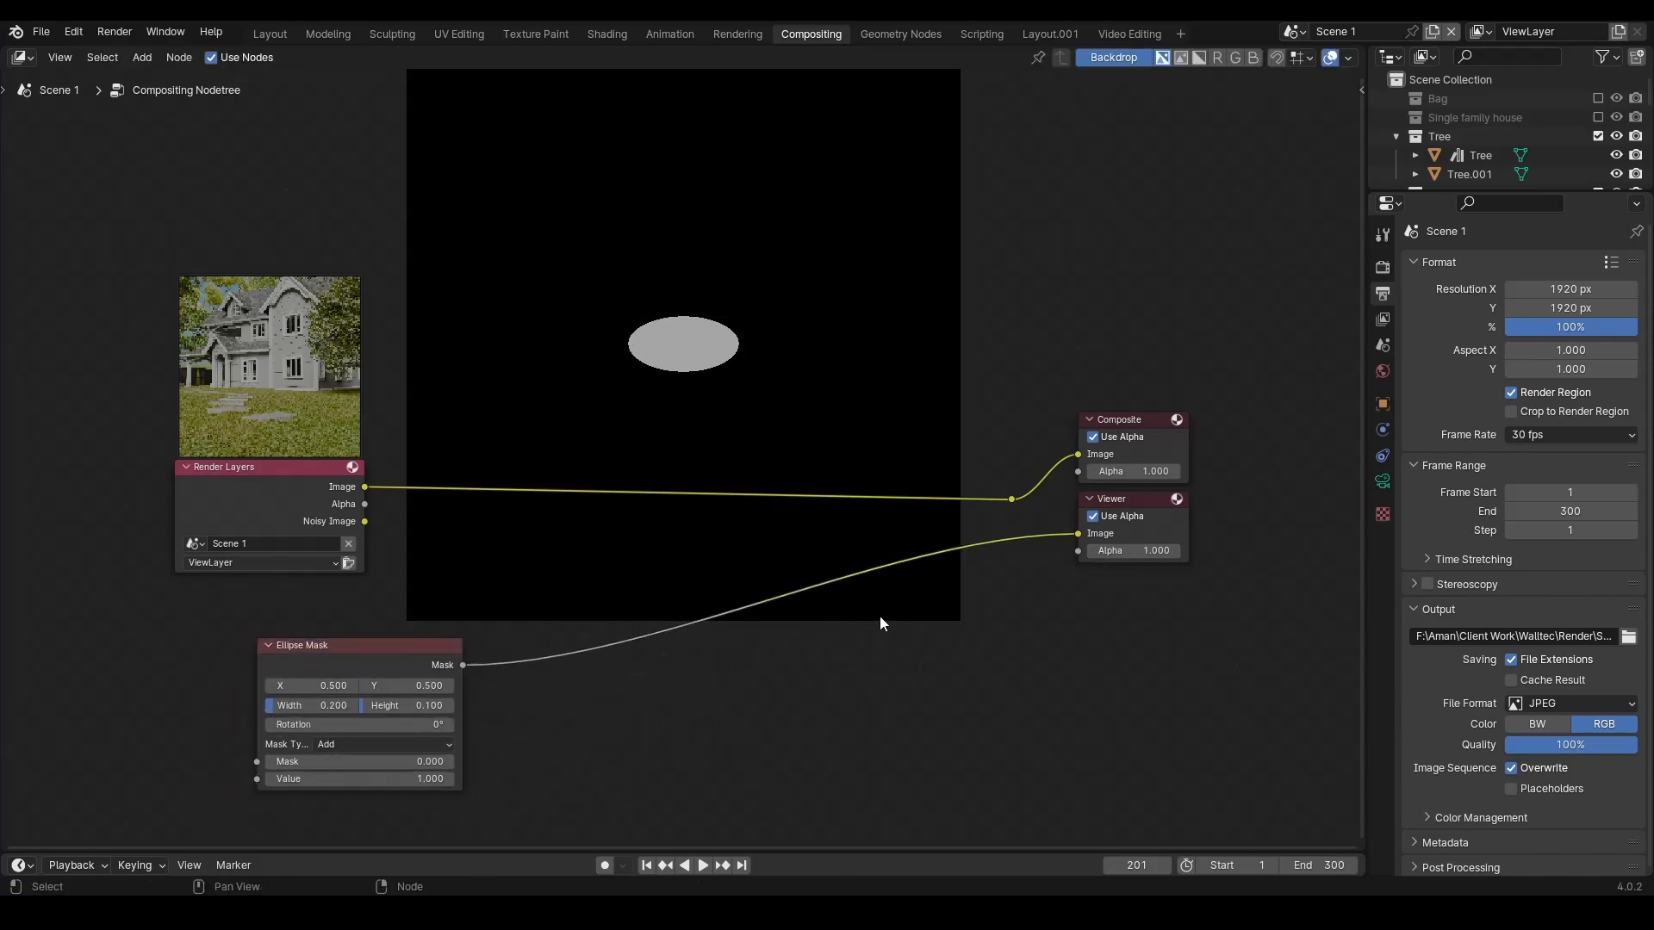
- Insert a Blur node on the link between Ellipse Mask and Viewer
key(shift+a)
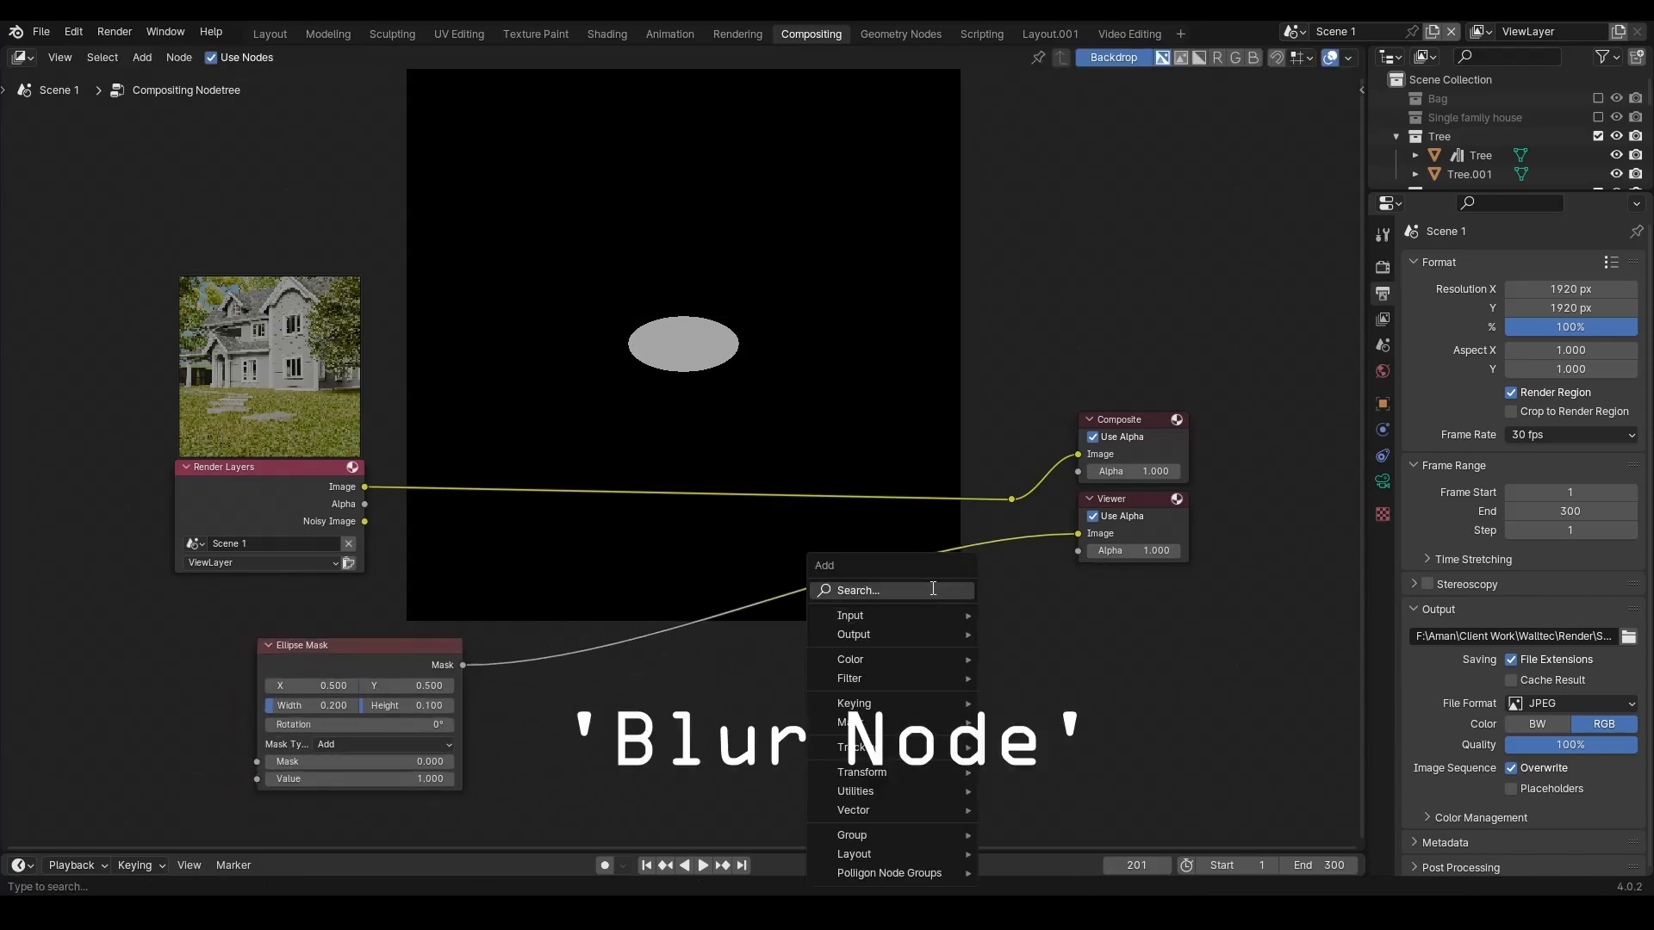
click(932, 588)
text(blur)
key(Return)
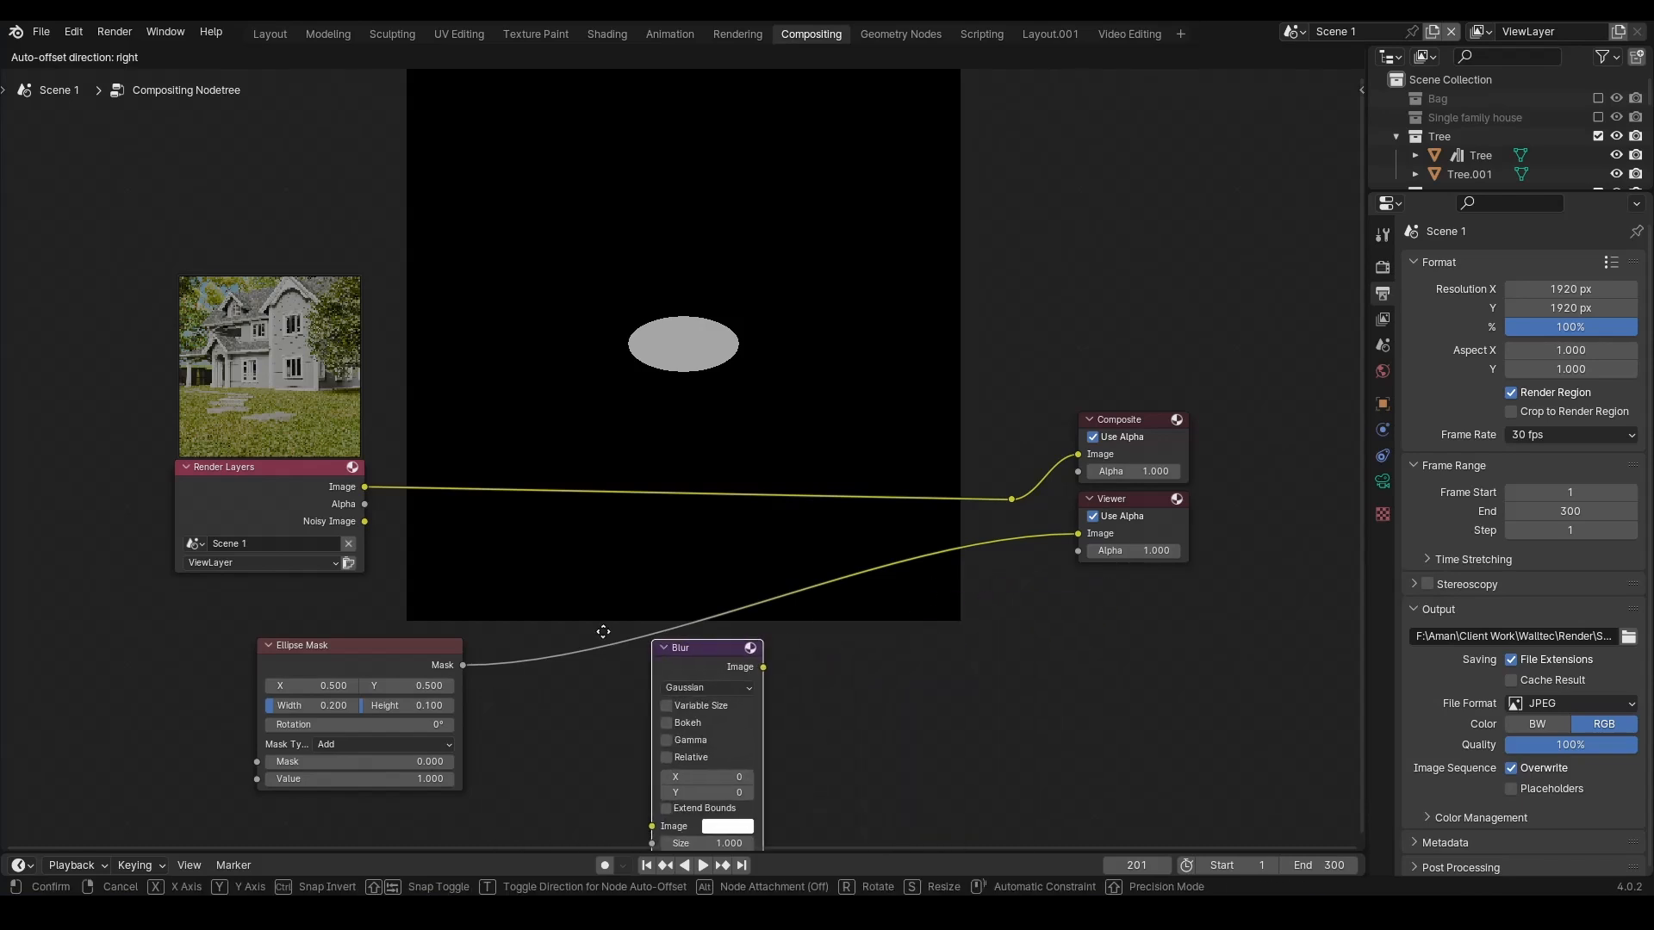
click(586, 629)
key(Home)
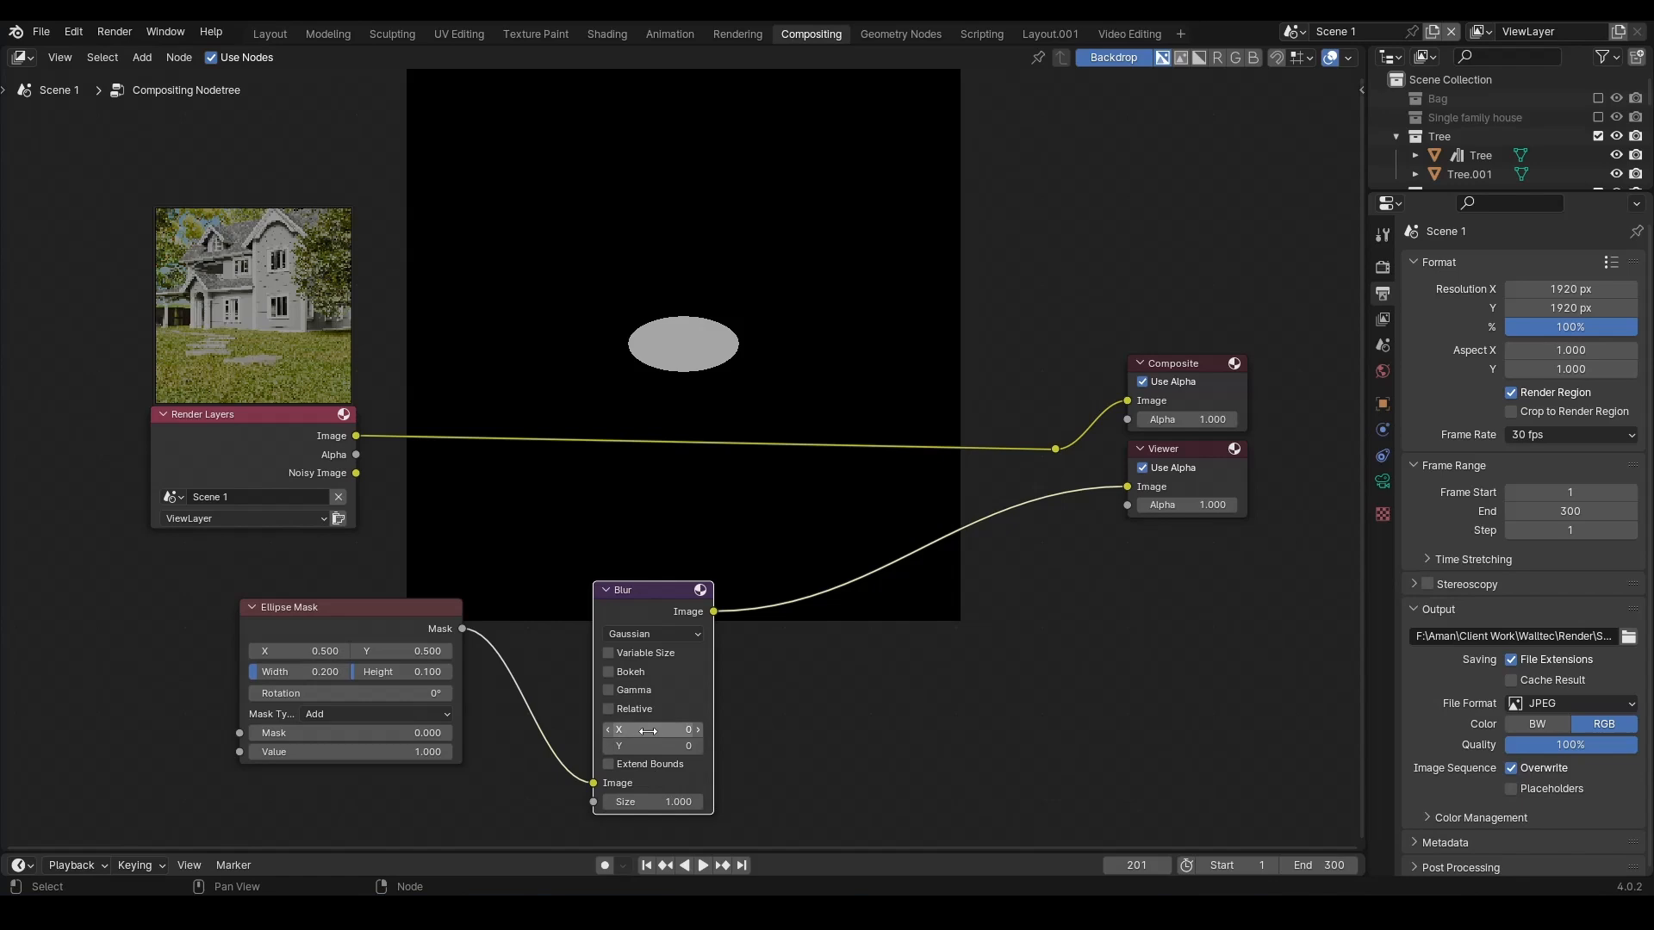
- Set the Blur node's X and Y size to 200
drag(650, 730, 653, 747)
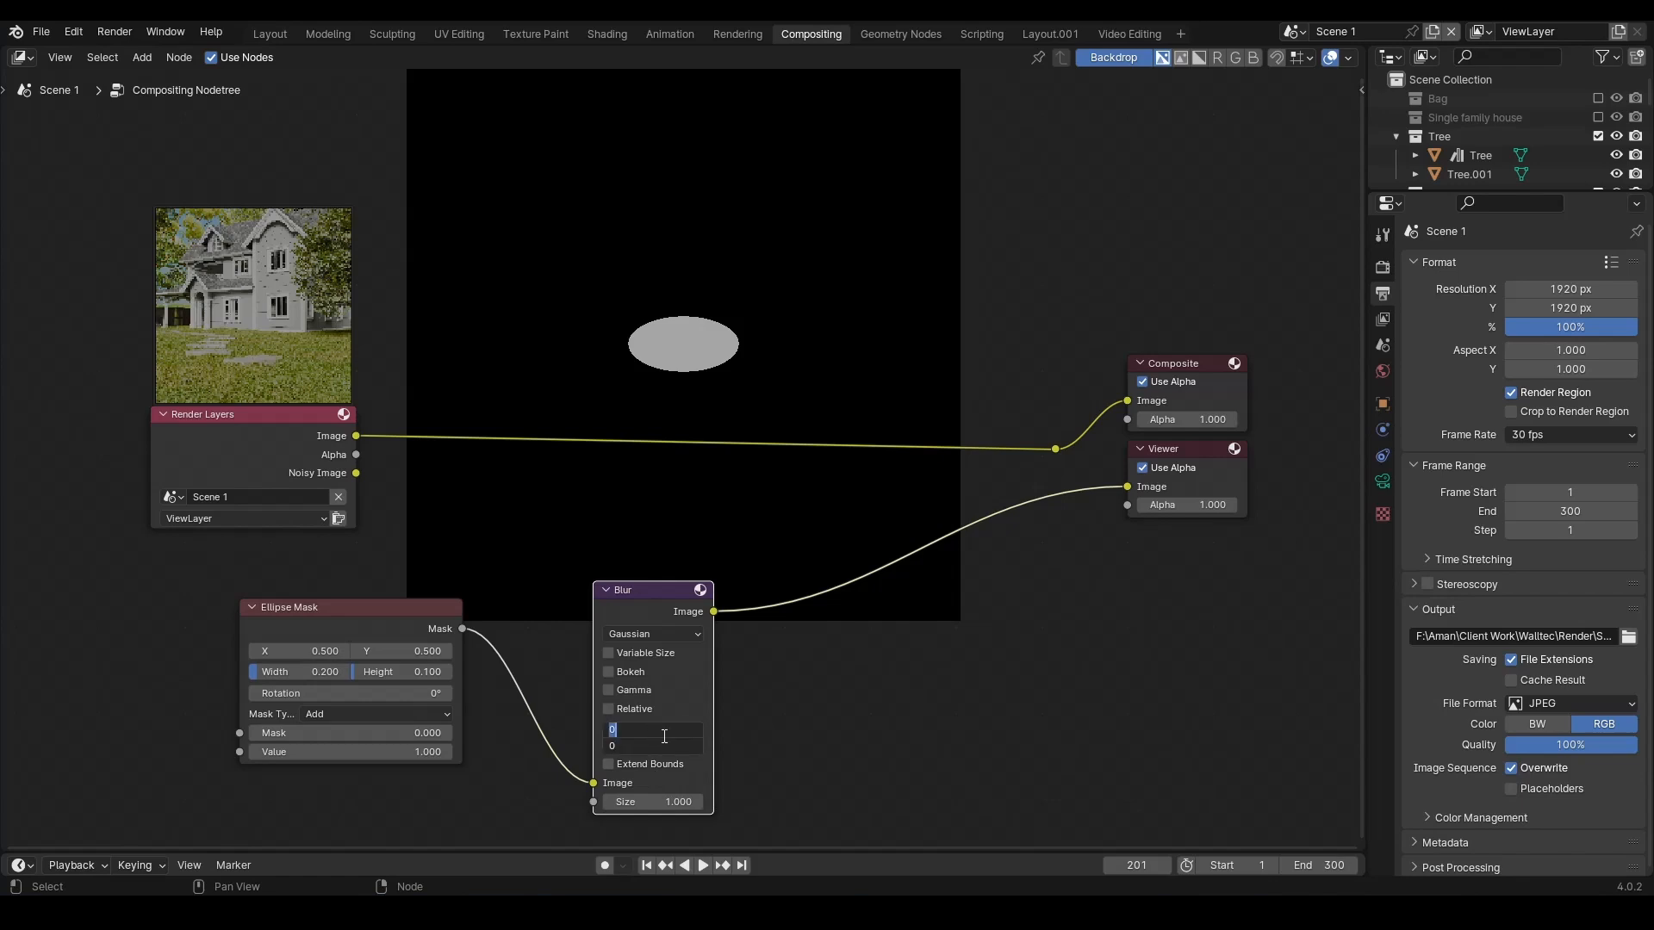
text(200)
key(Return)
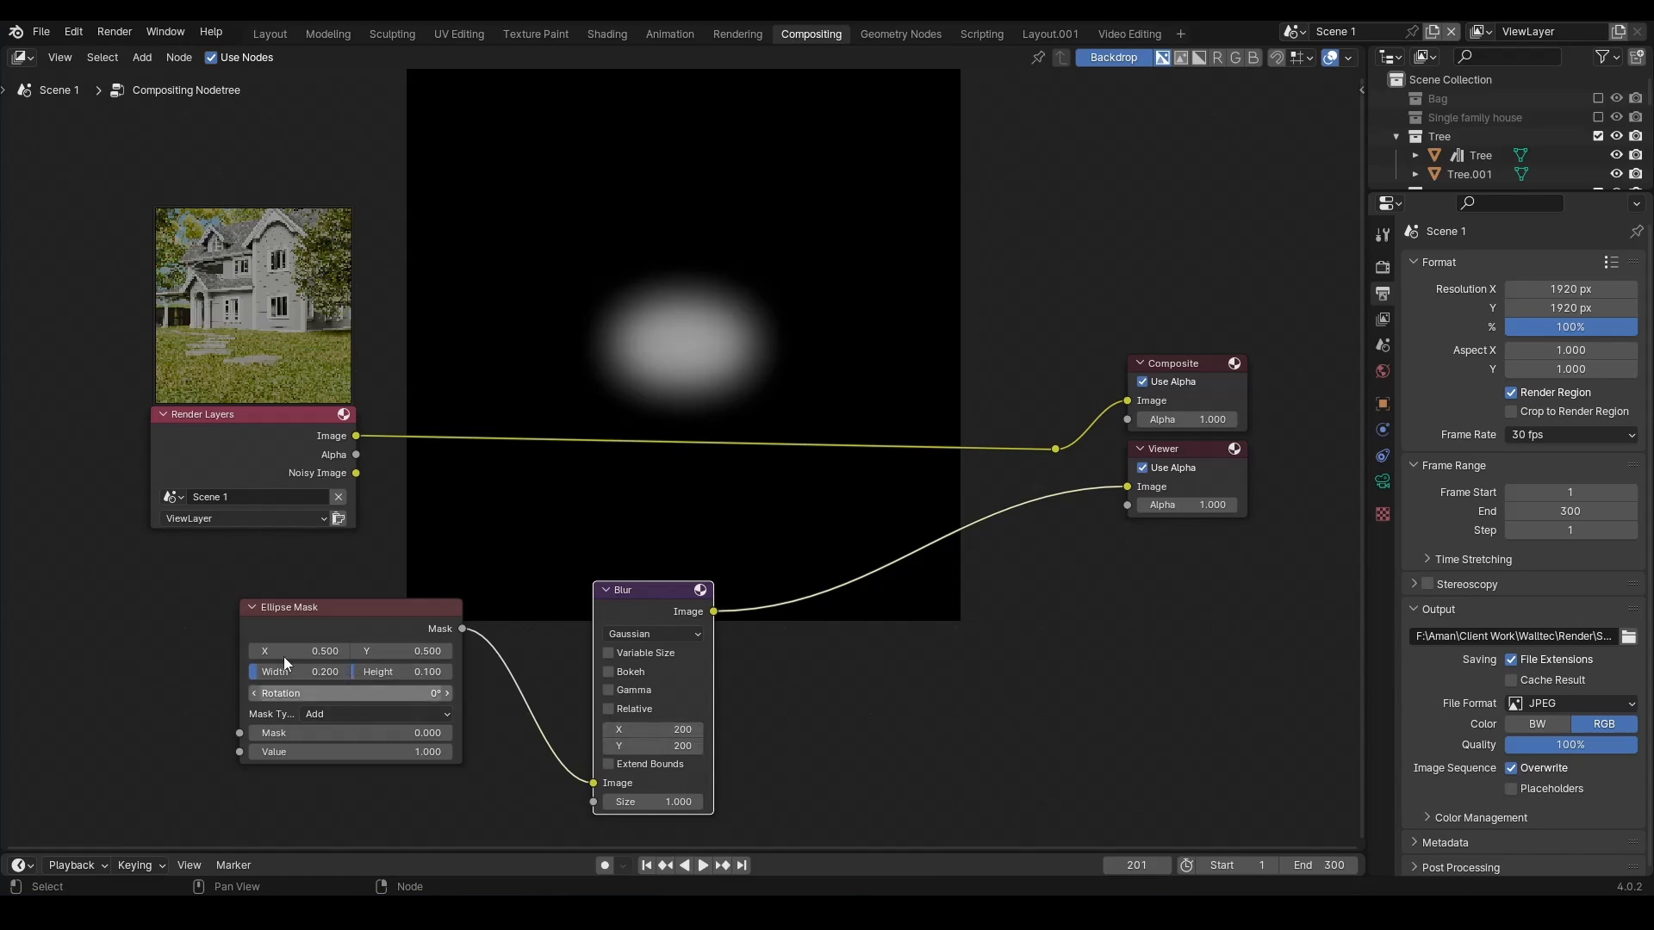
- Set the Ellipse Mask's width and height to 0.8
scroll(450, 742, up, 1)
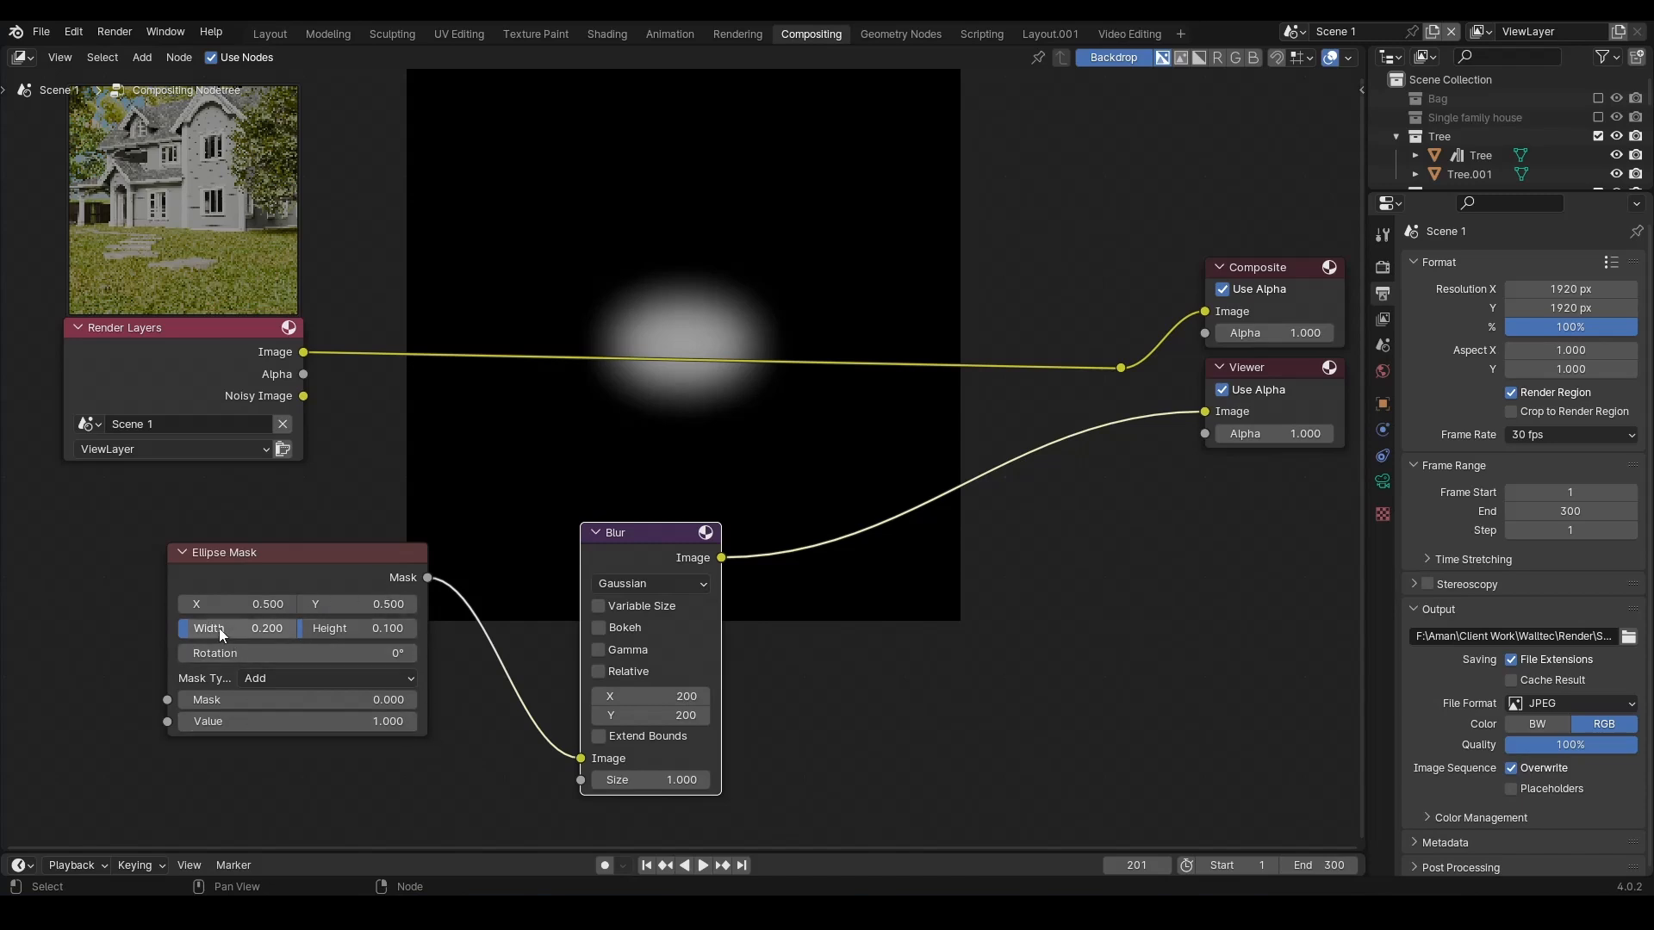
ctrl+drag(219, 628, 405, 628)
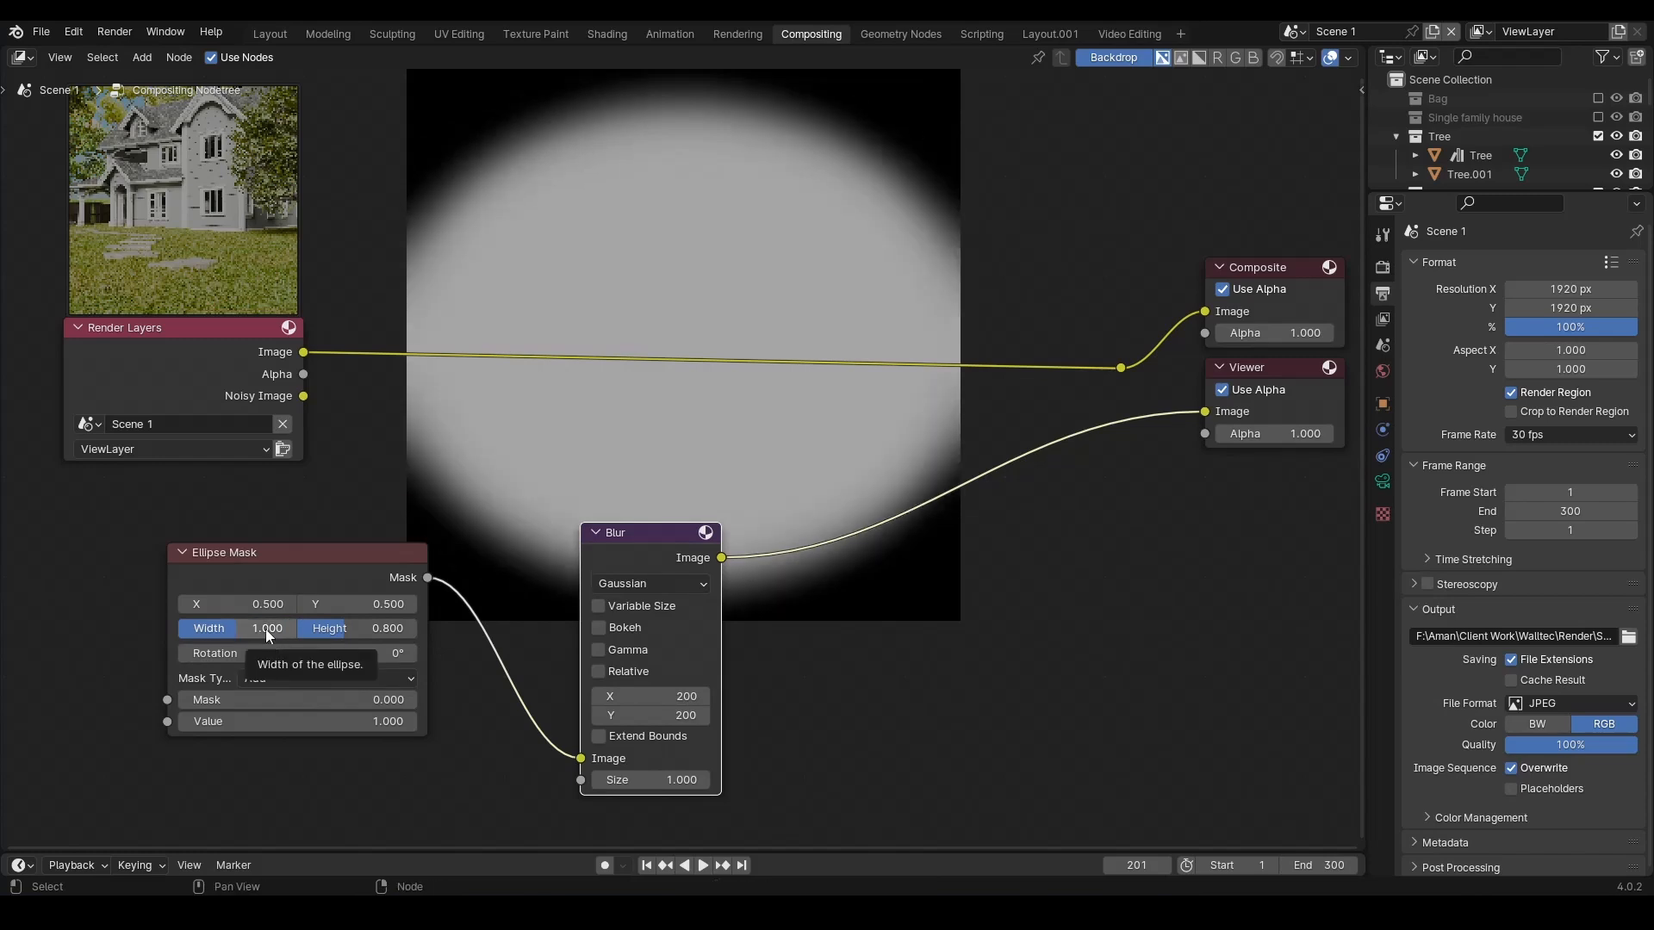
ctrl+drag(265, 629, 225, 628)
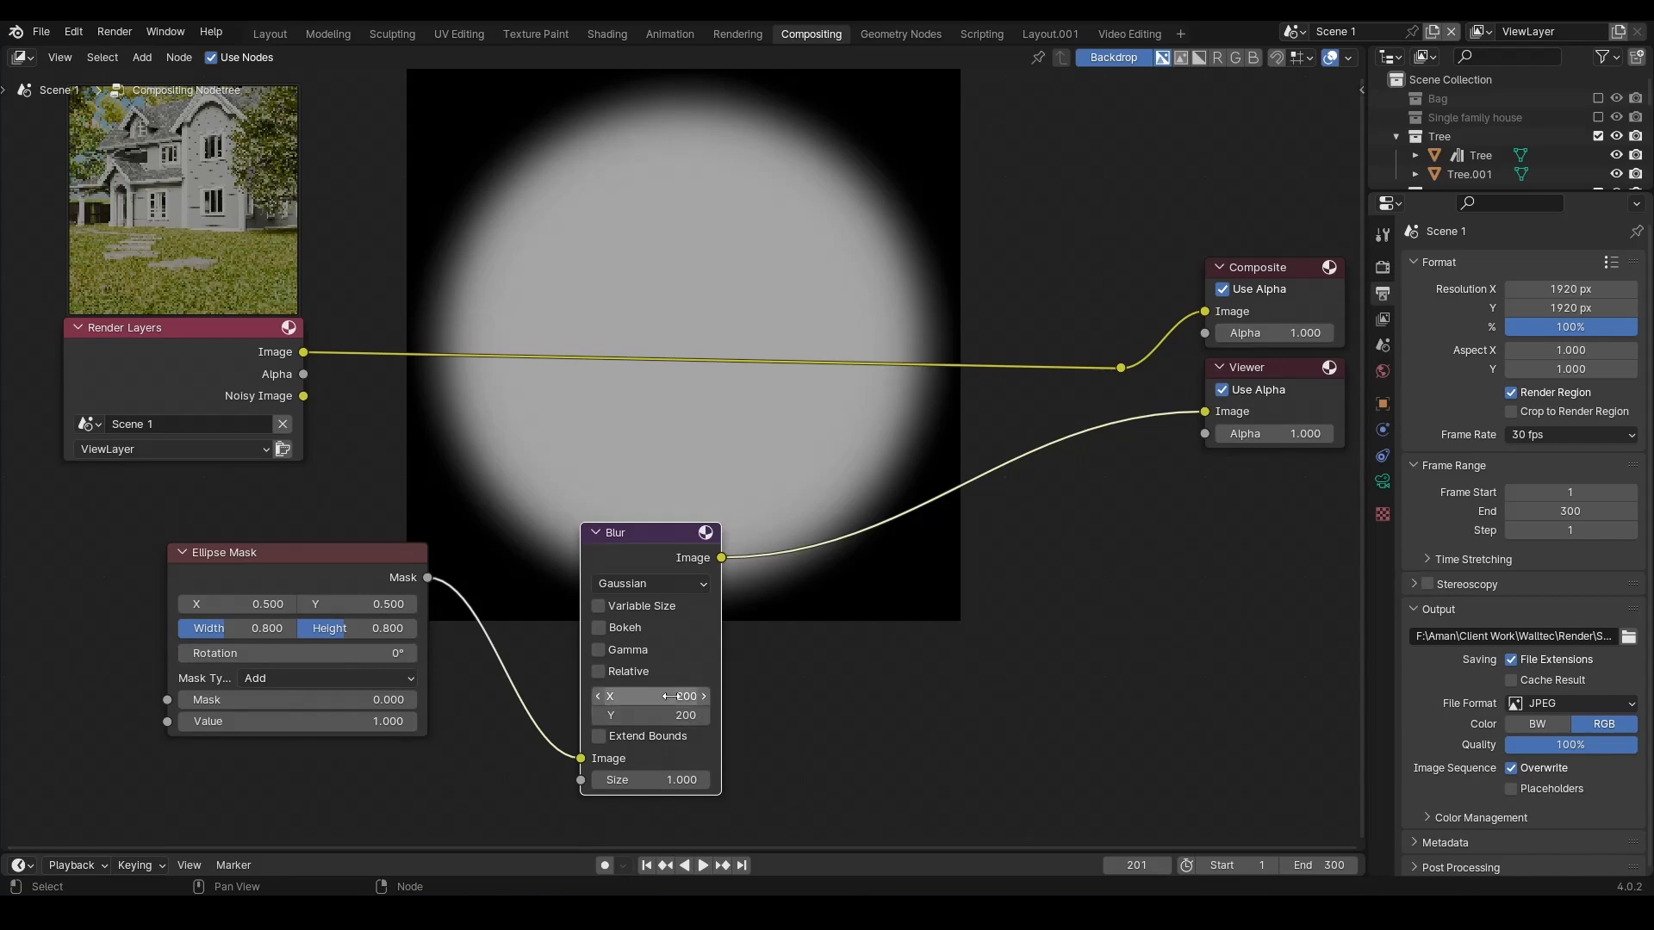
- Set the Blur node's X and Y size to 400 and the Ellipse Mask's width and height to 1.0
drag(668, 695, 668, 716)
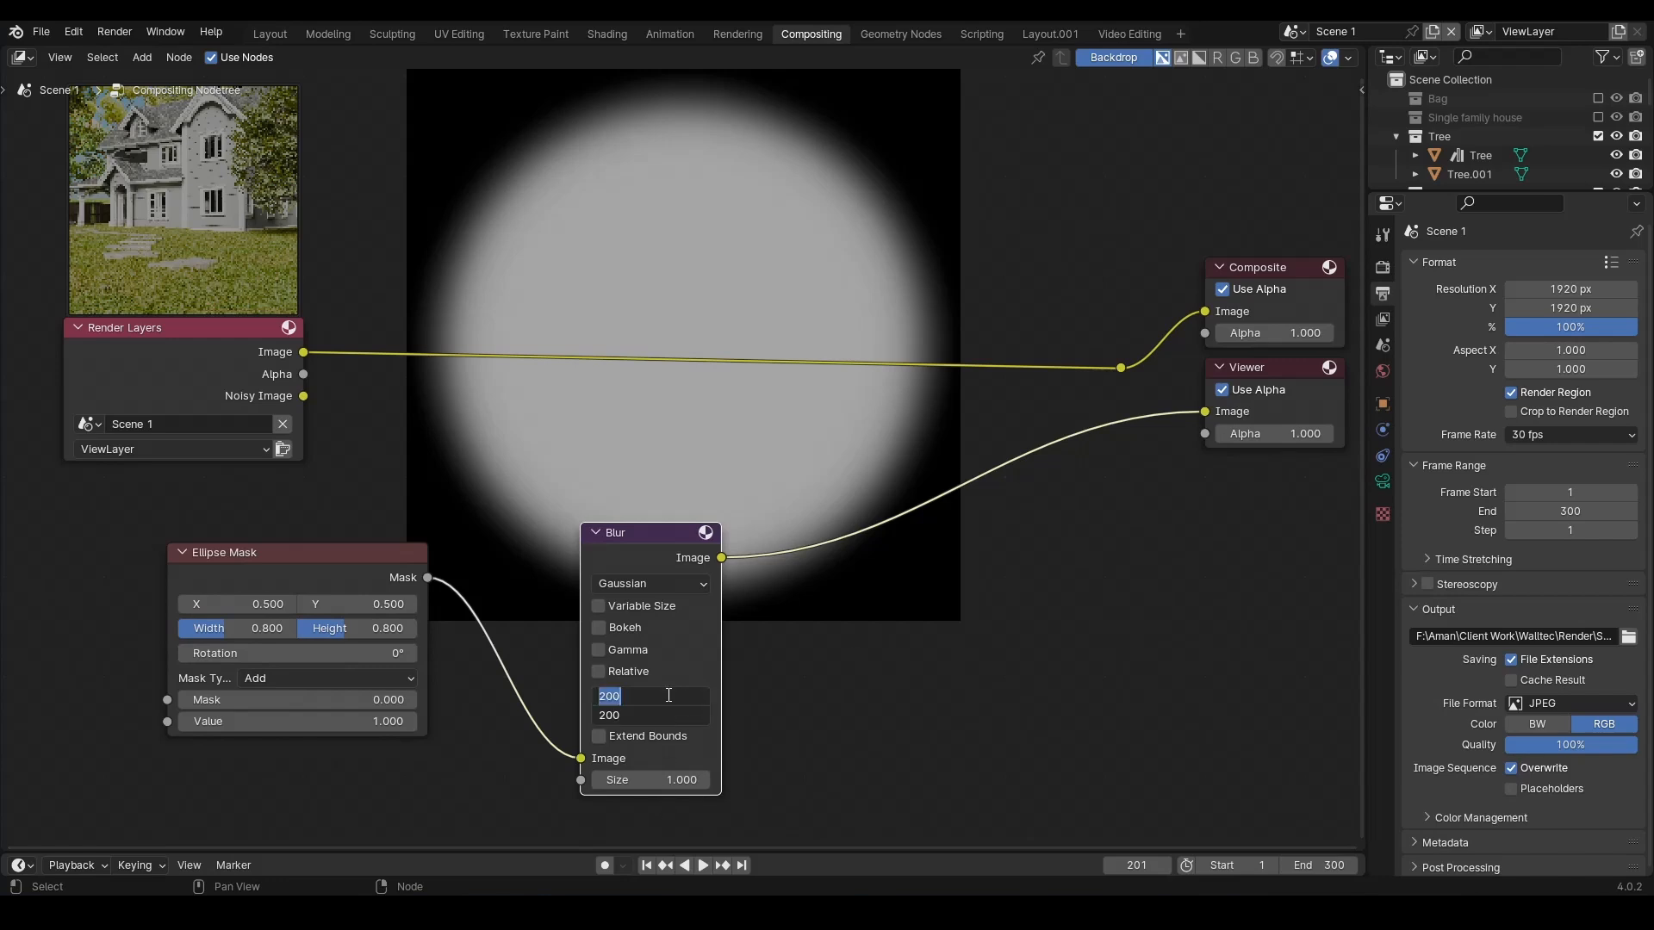
text(400)
key(Return)
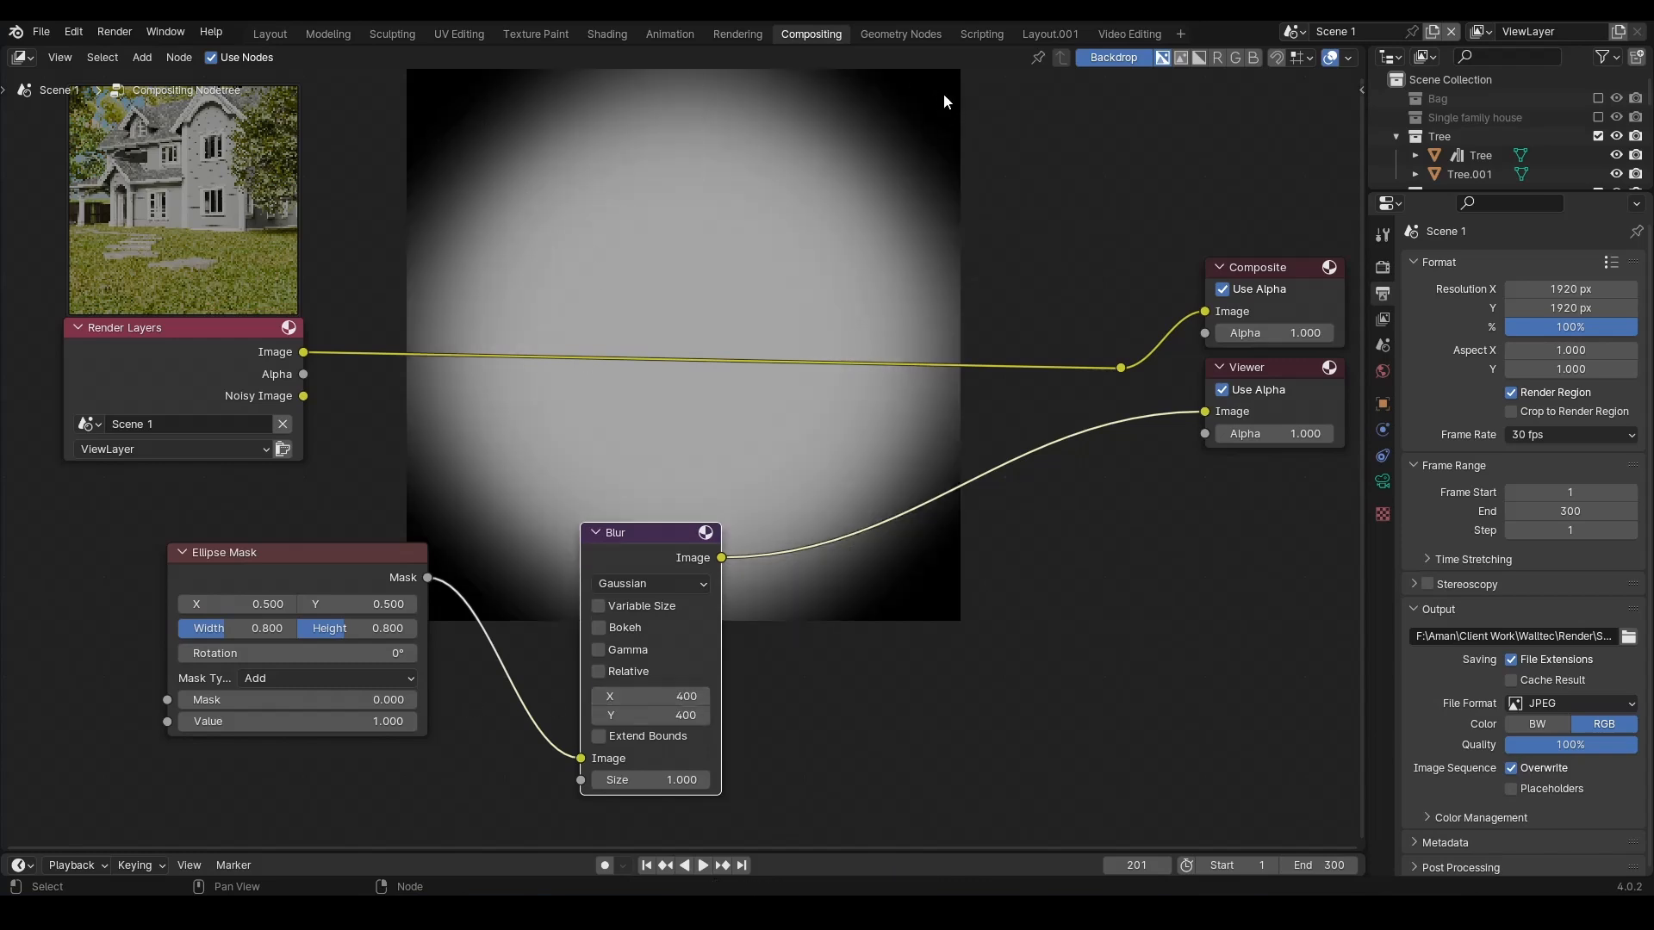
drag(245, 628, 405, 628)
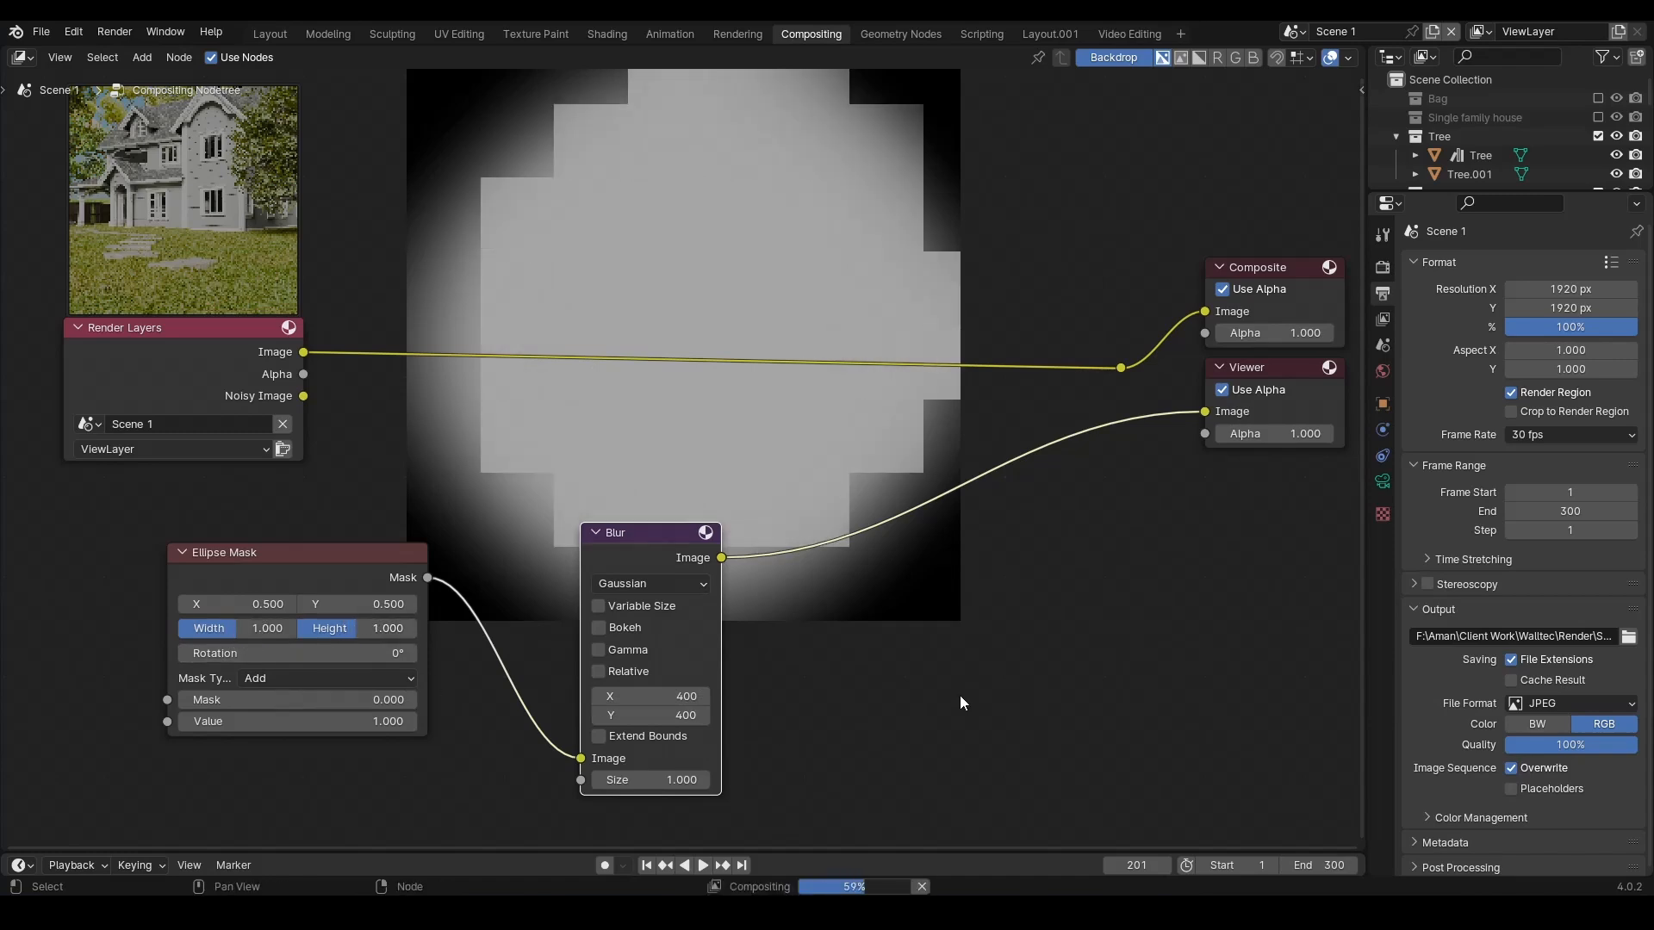
- Link the reroute point back to the Viewer's Image input in place of the blurred mask
scroll(825, 653, down, 2)
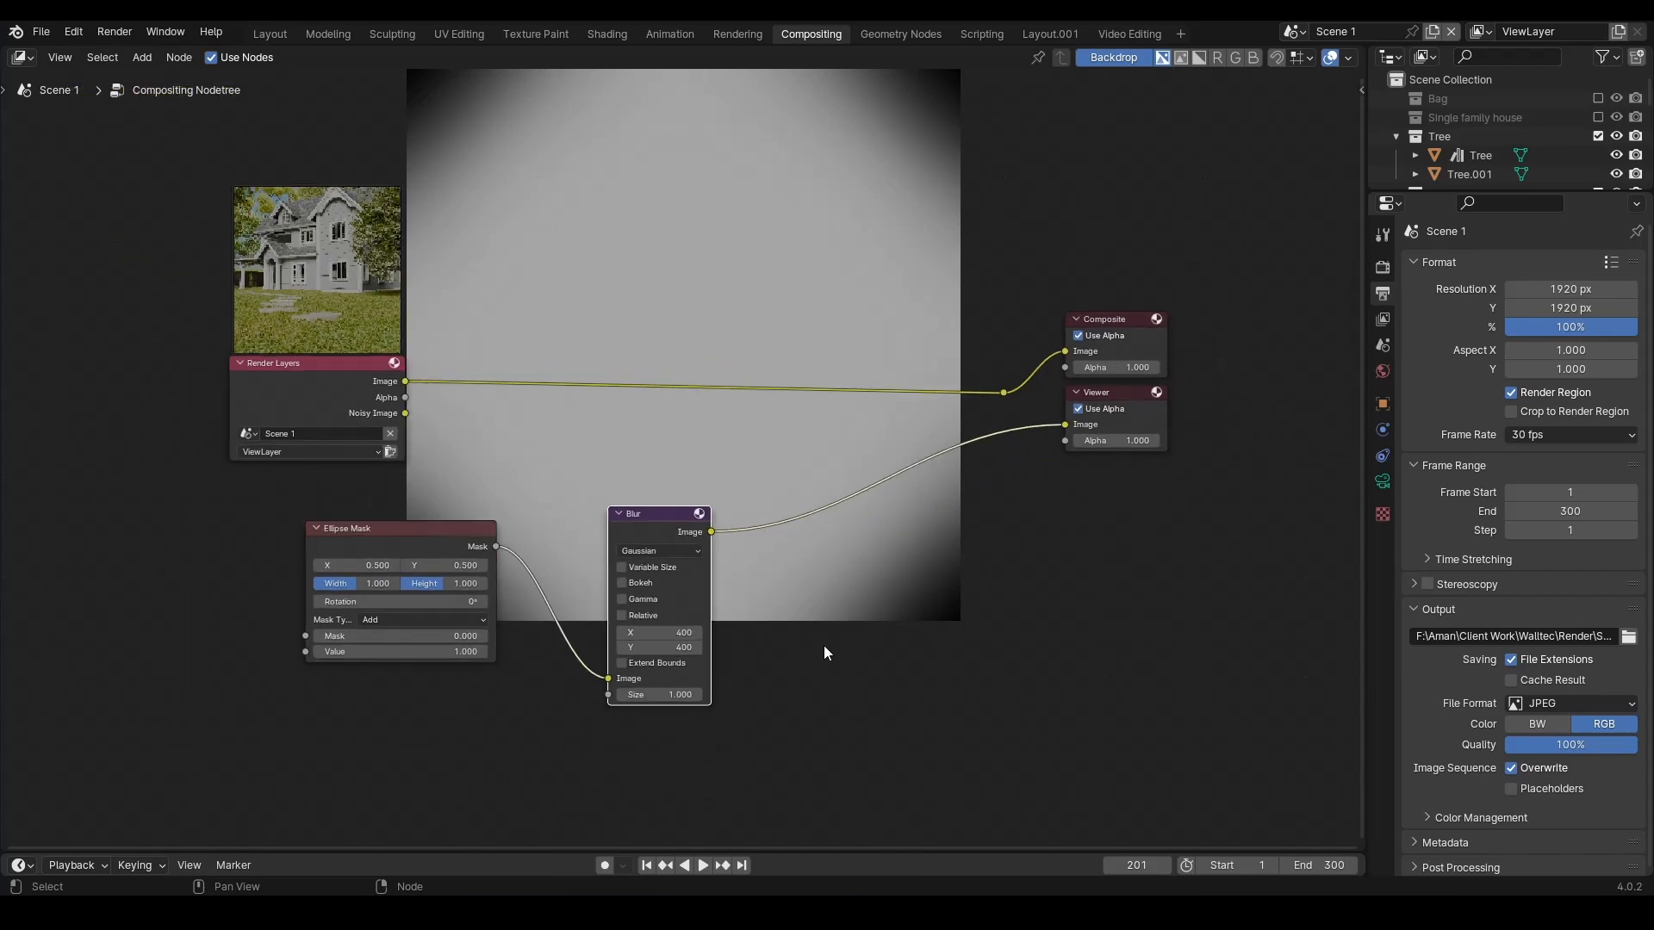
middle_drag(825, 652, 446, 598)
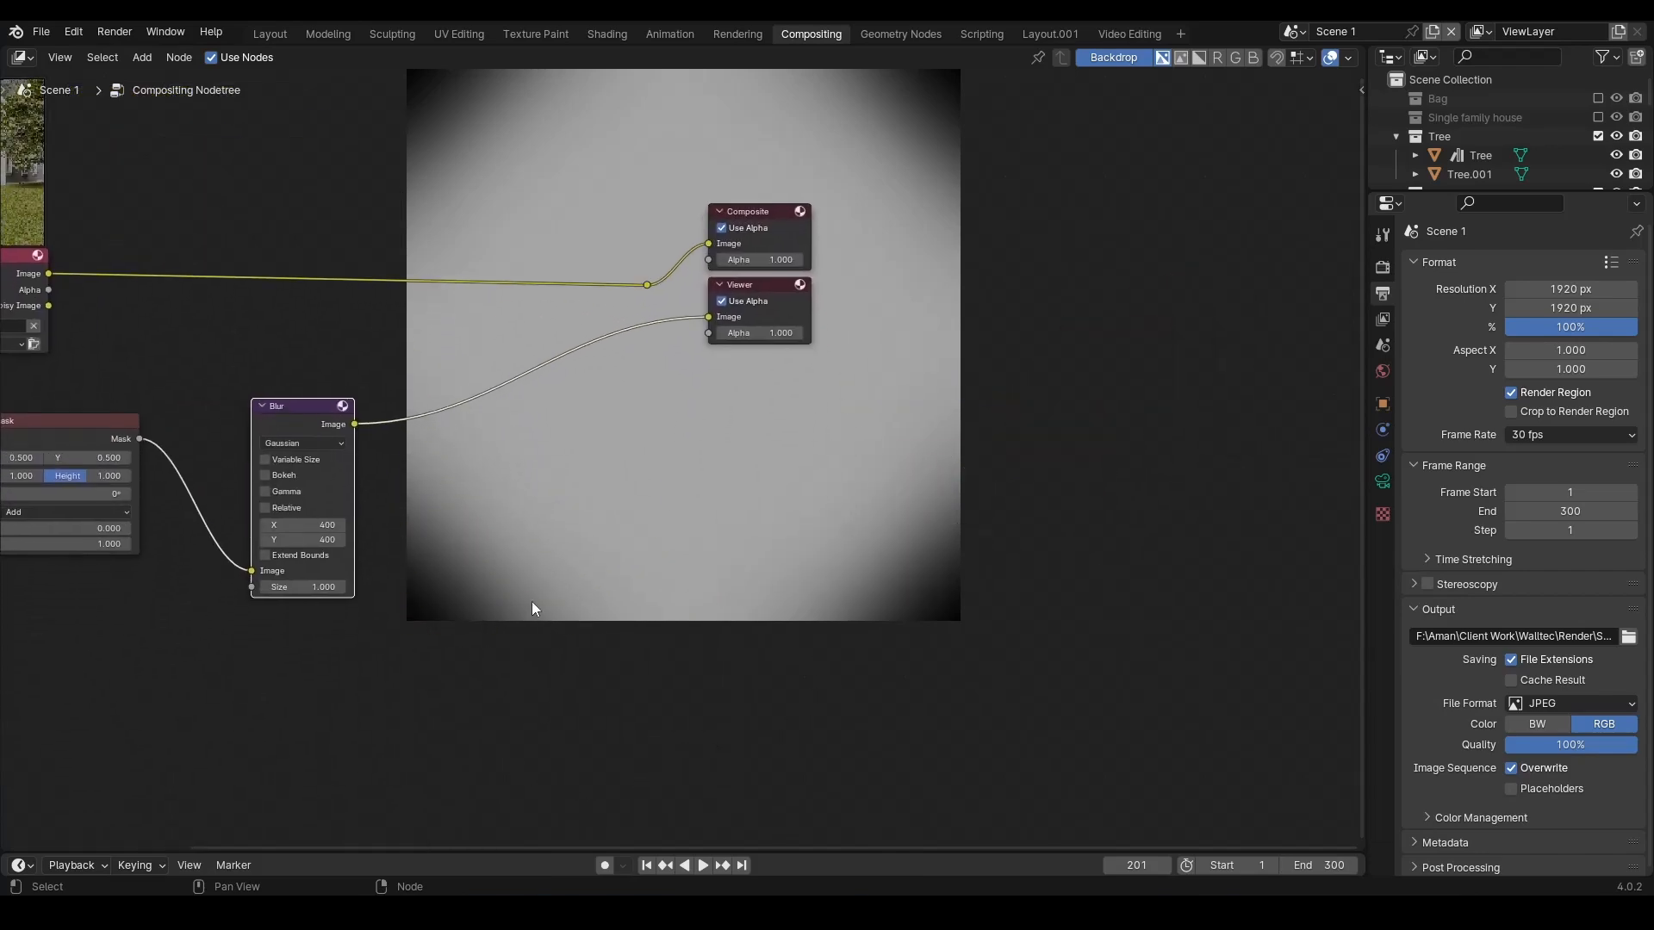
key(Home)
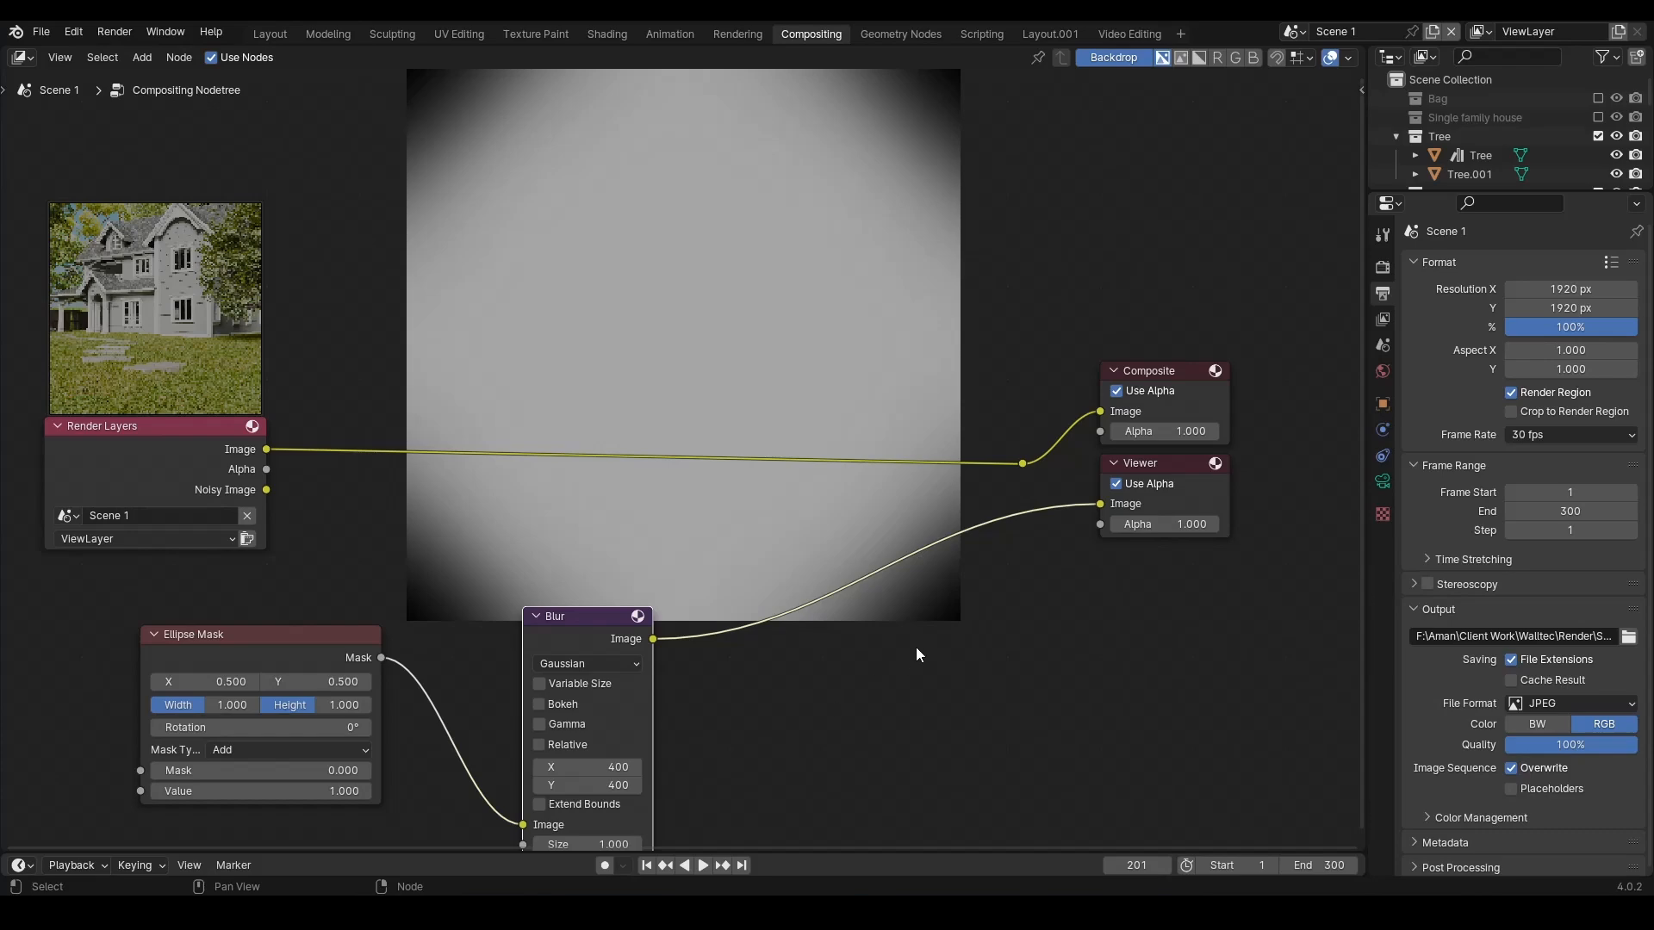
click(1023, 465)
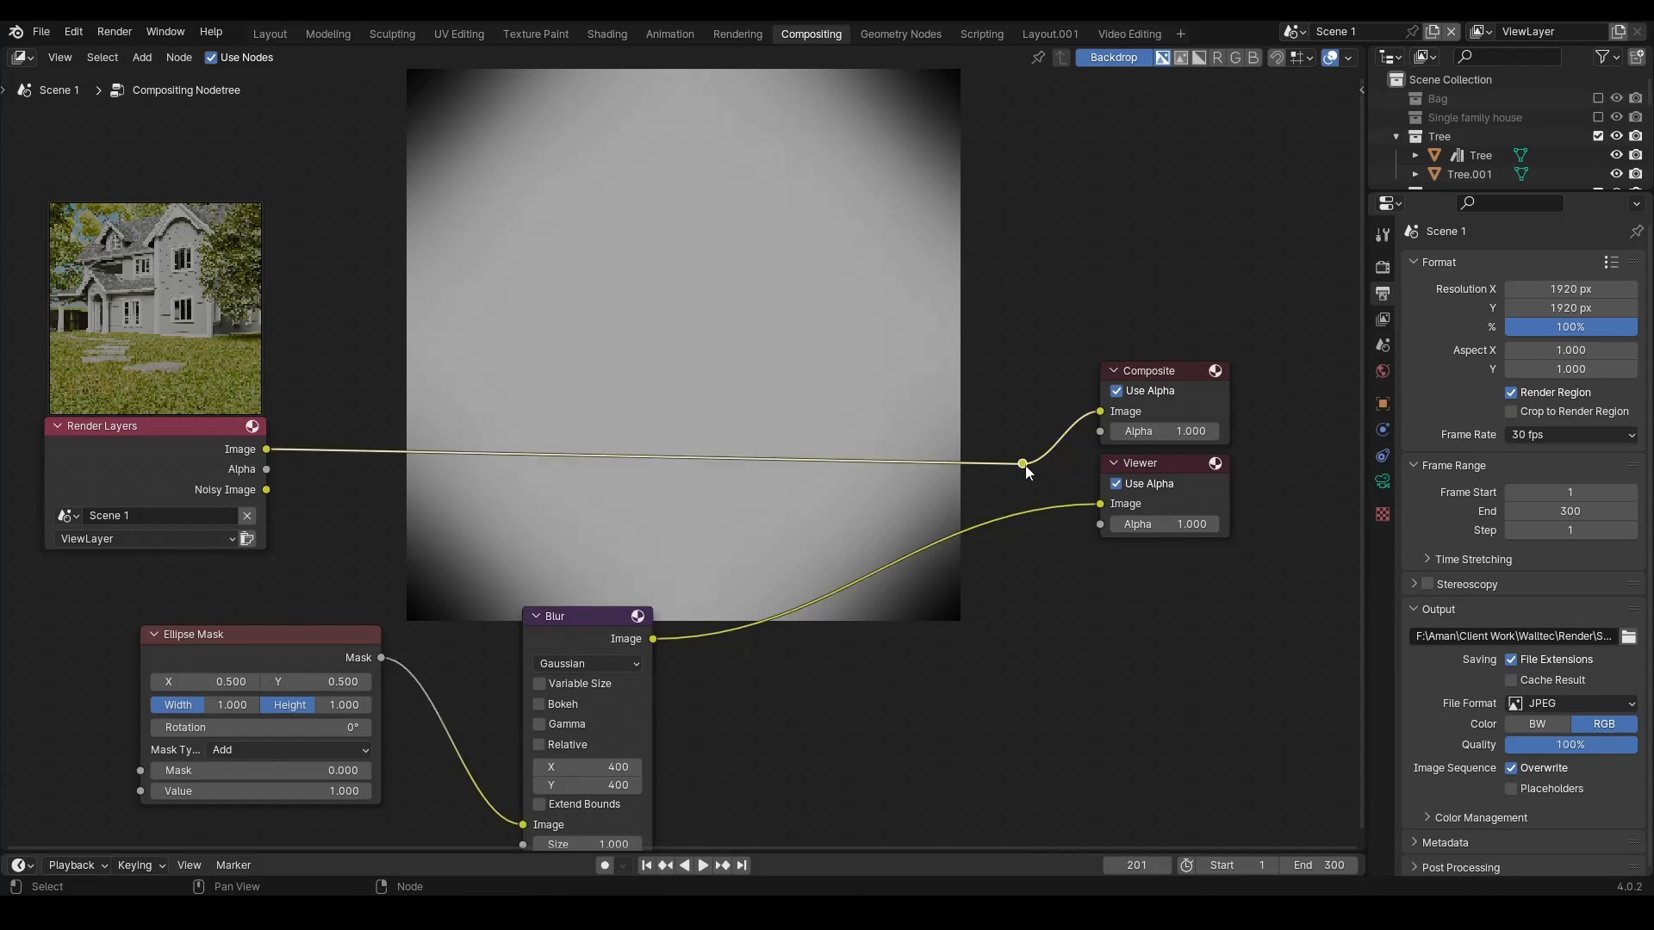
drag(1025, 465, 1100, 503)
scroll(415, 632, down, 1)
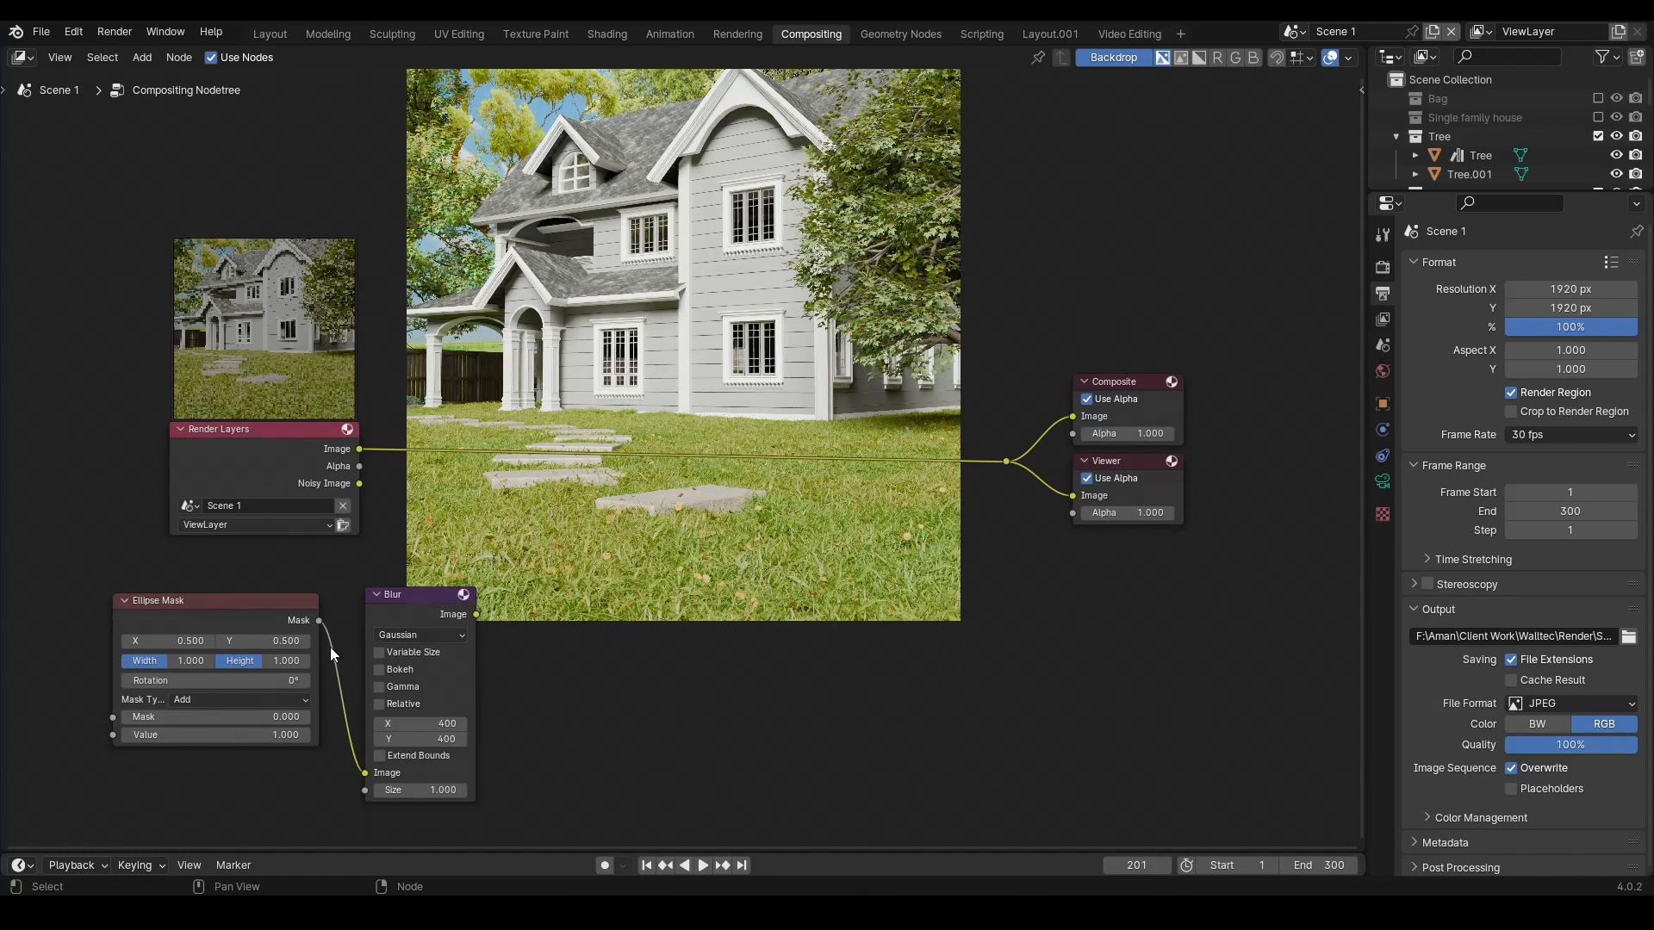
- Insert a Mix Color node on the link between the Render Layers image output and the reroute point
drag(203, 453, 205, 442)
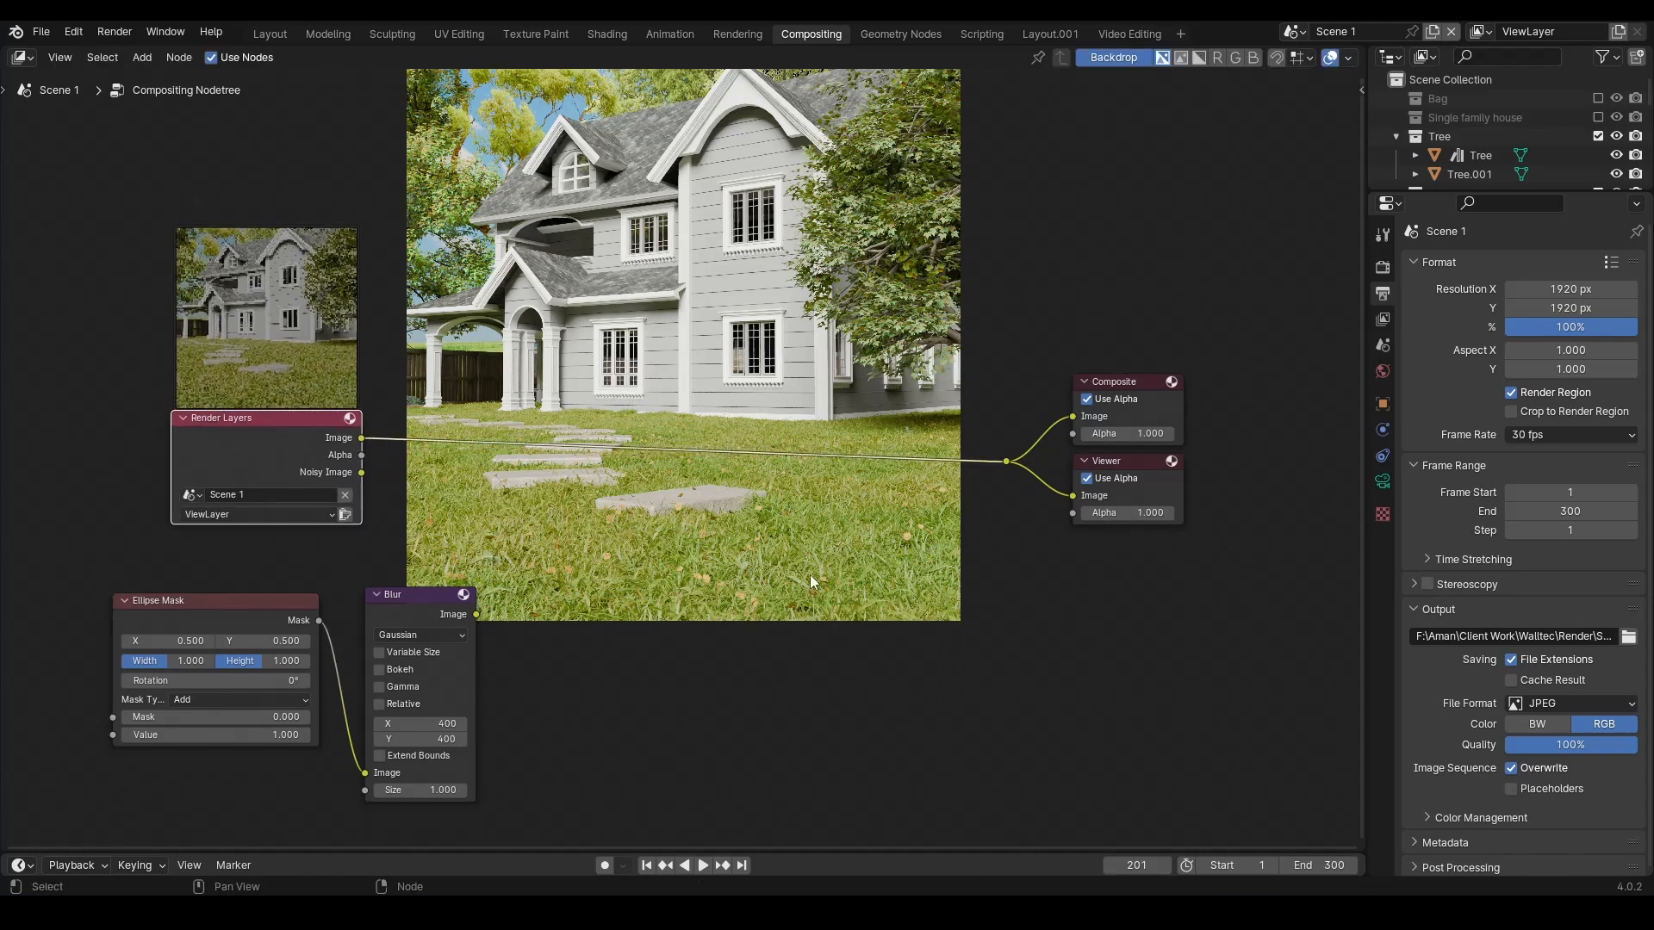
drag(1214, 356, 985, 581)
click(1087, 605)
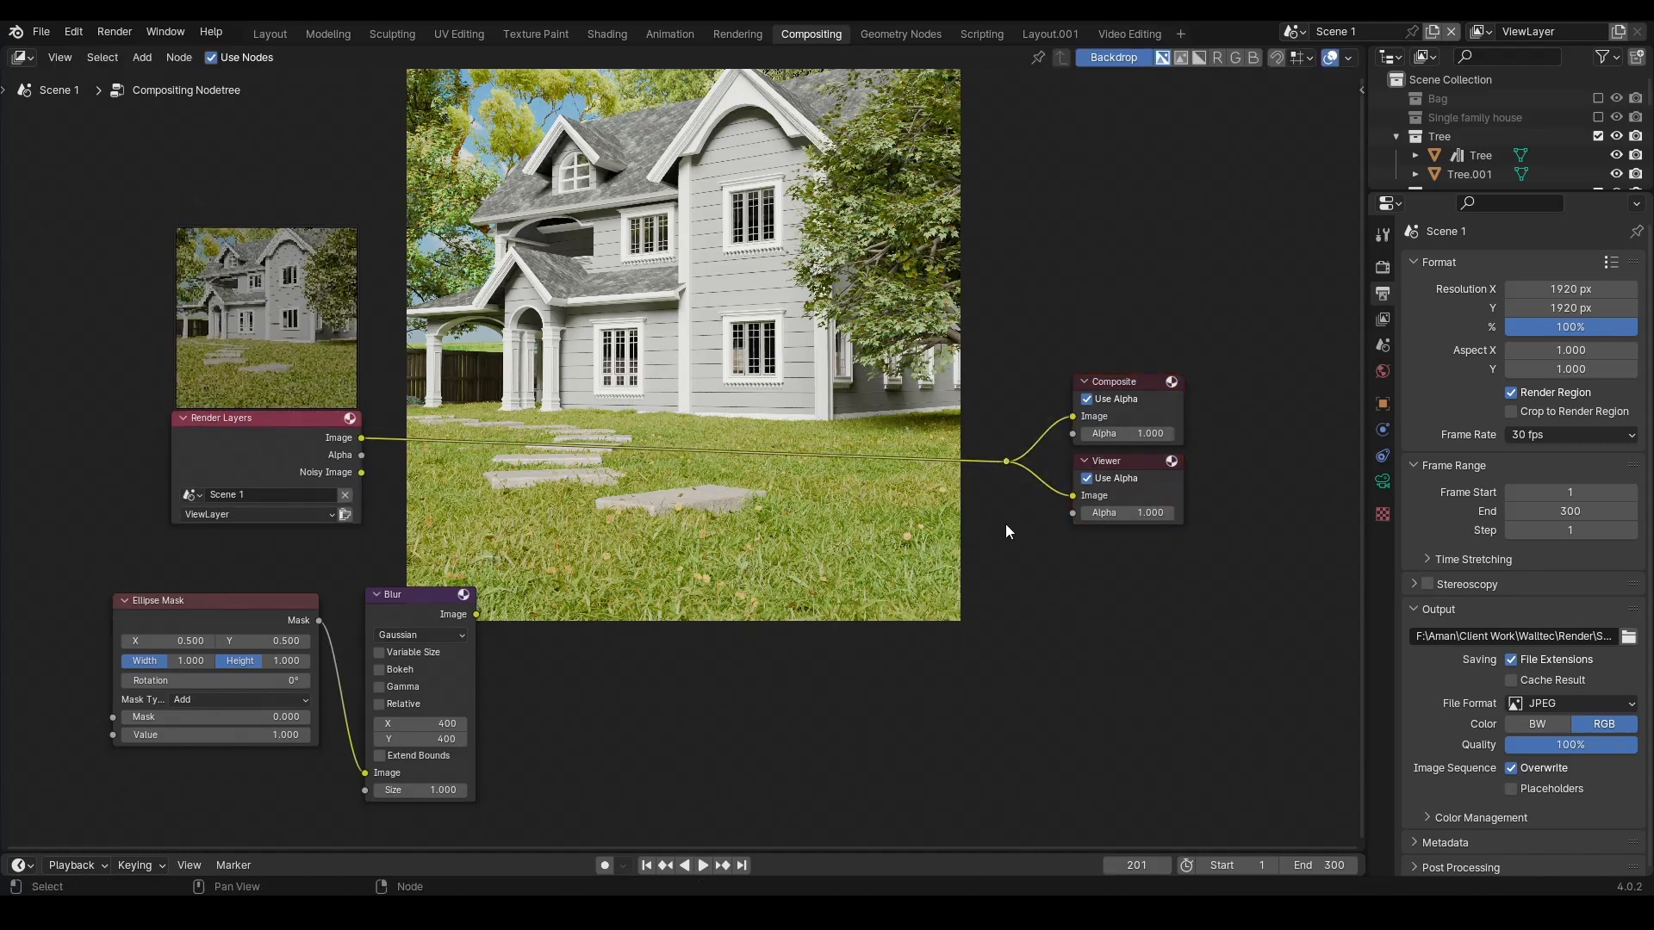
key(shift+a)
click(971, 513)
text(mix colo)
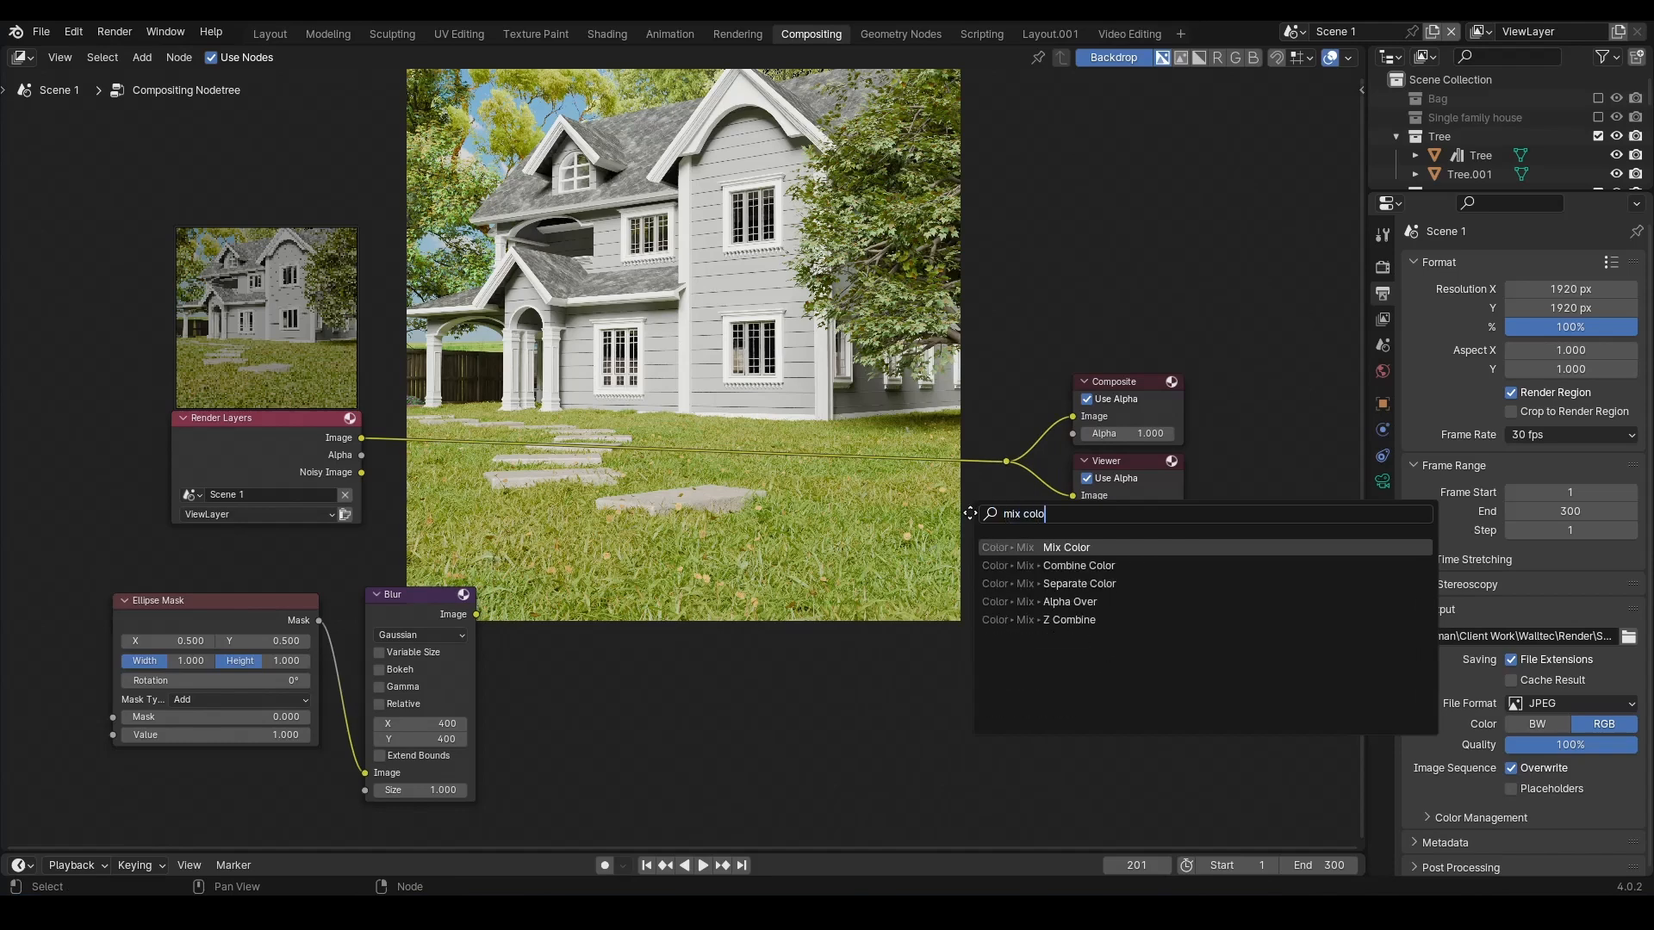
key(Return)
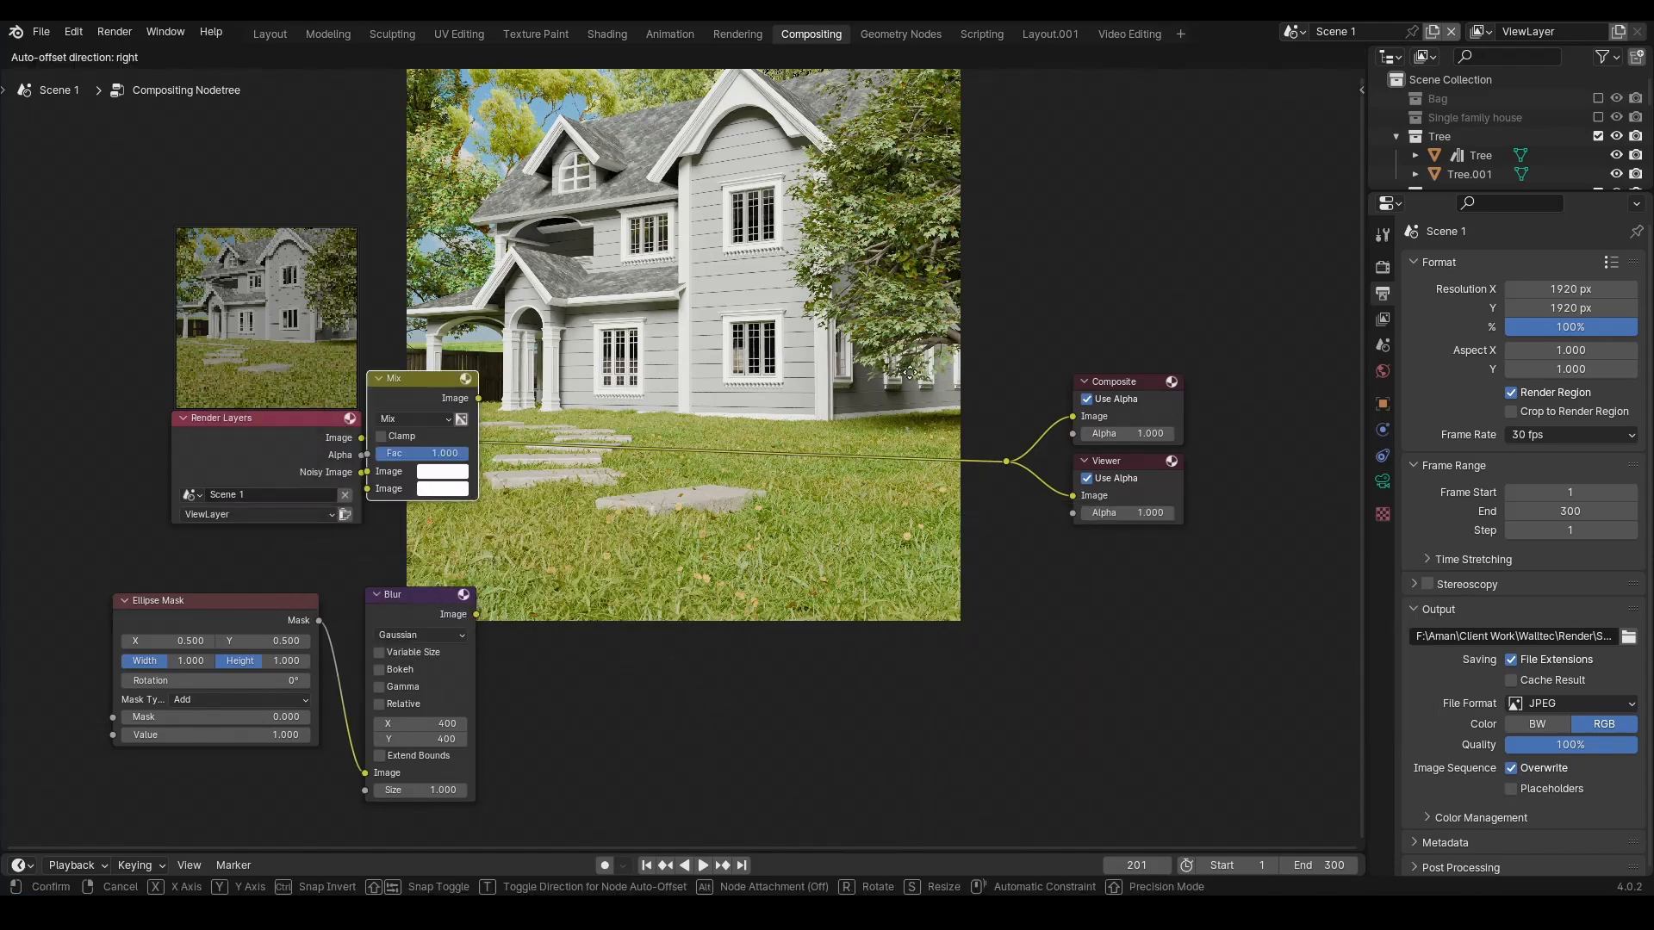
click(740, 392)
scroll(721, 467, up, 1)
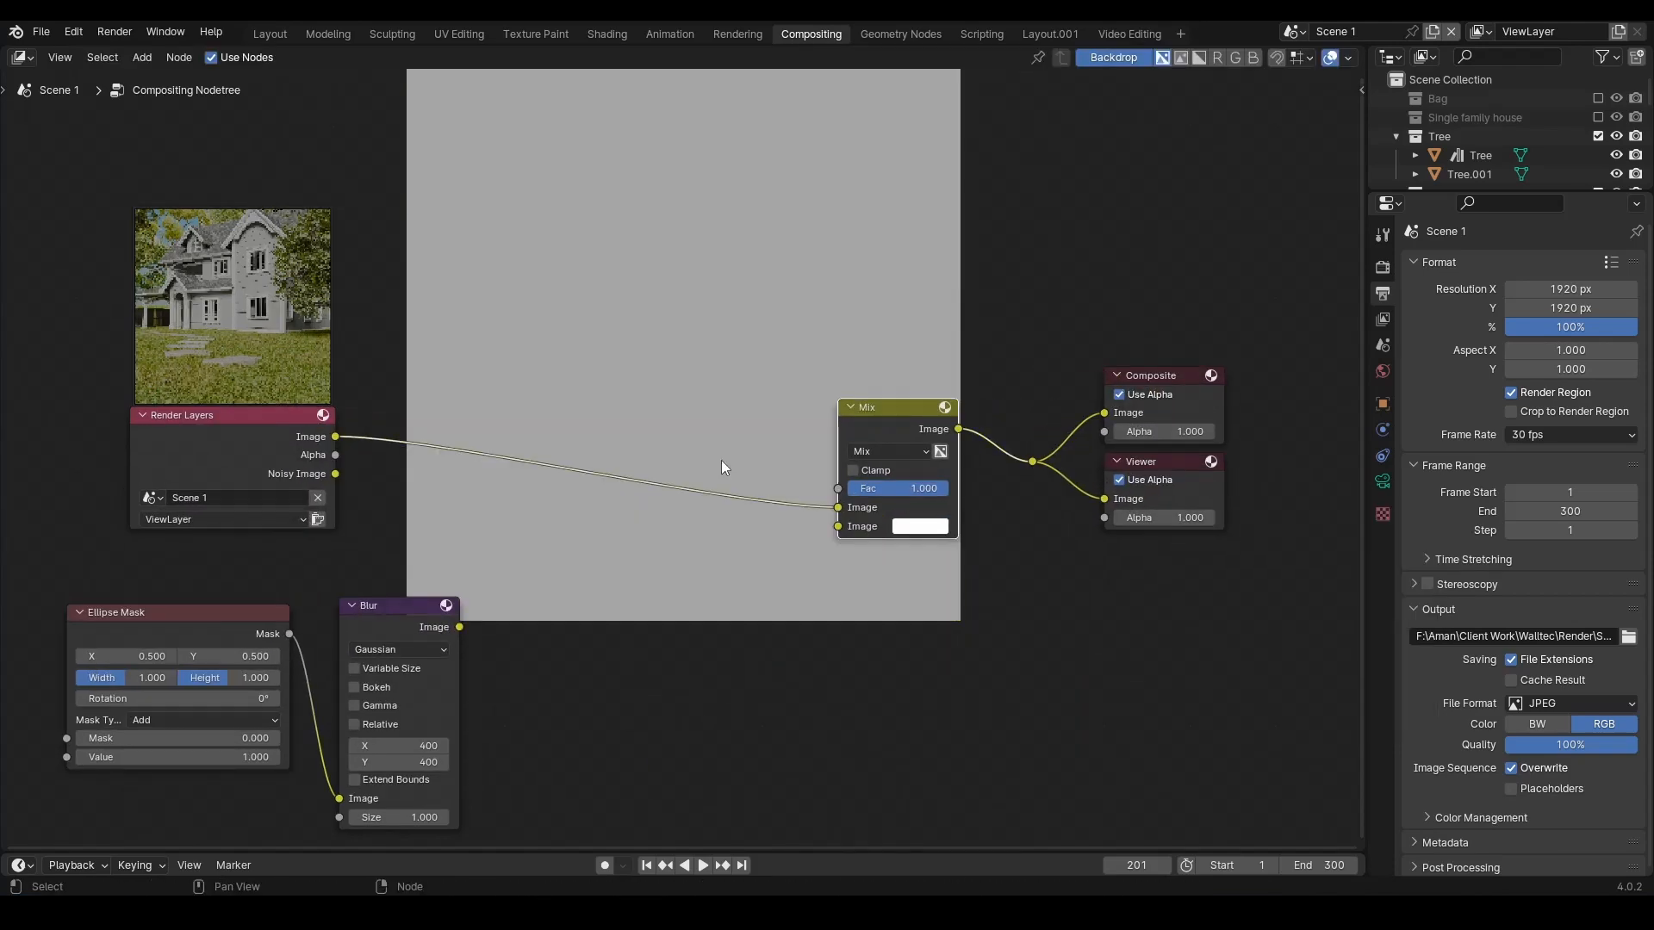
scroll(721, 468, up, 1)
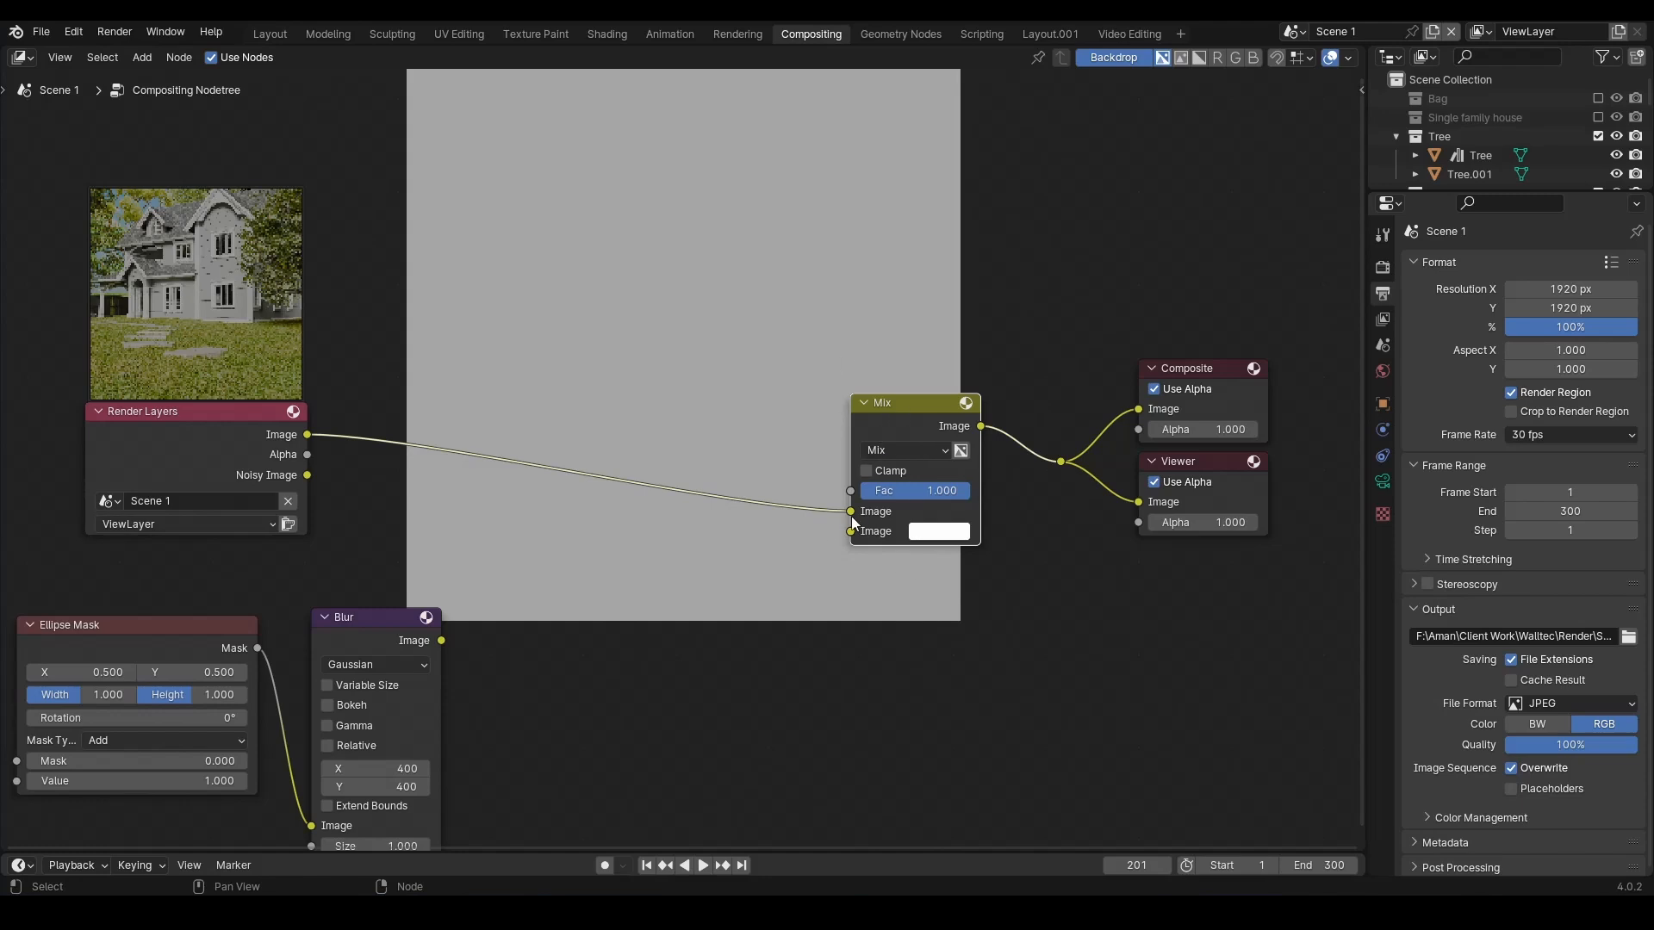
- Link the Blur node's Image output to the Mix node's second Image input
click(818, 553)
drag(851, 532, 840, 552)
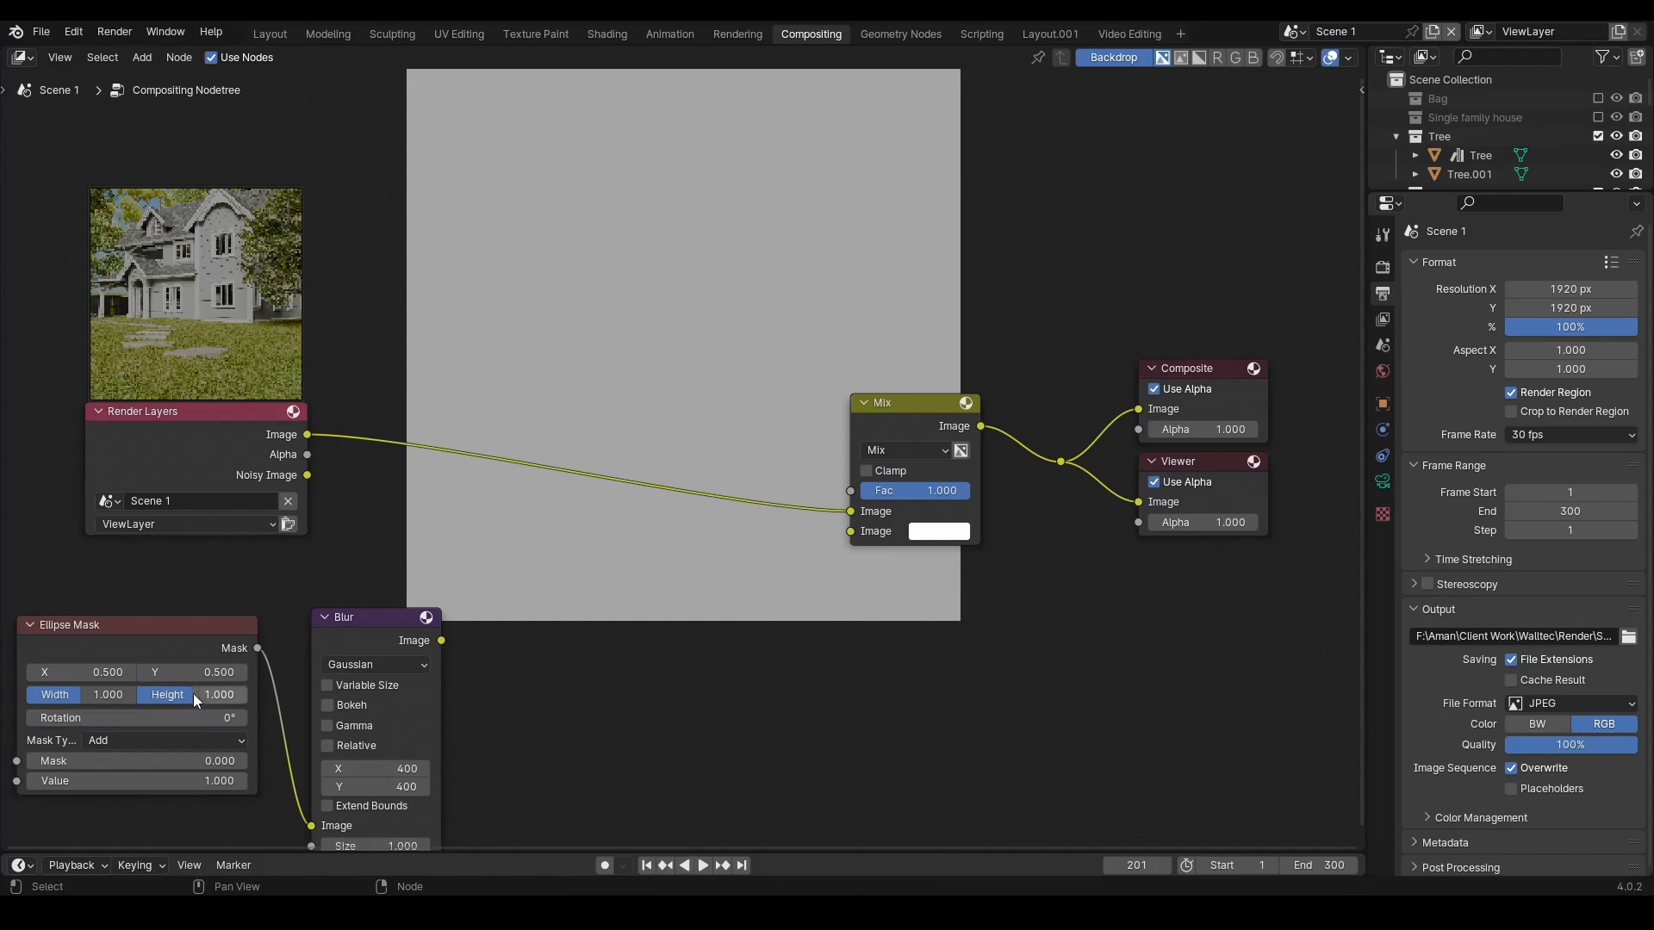
drag(132, 582, 393, 650)
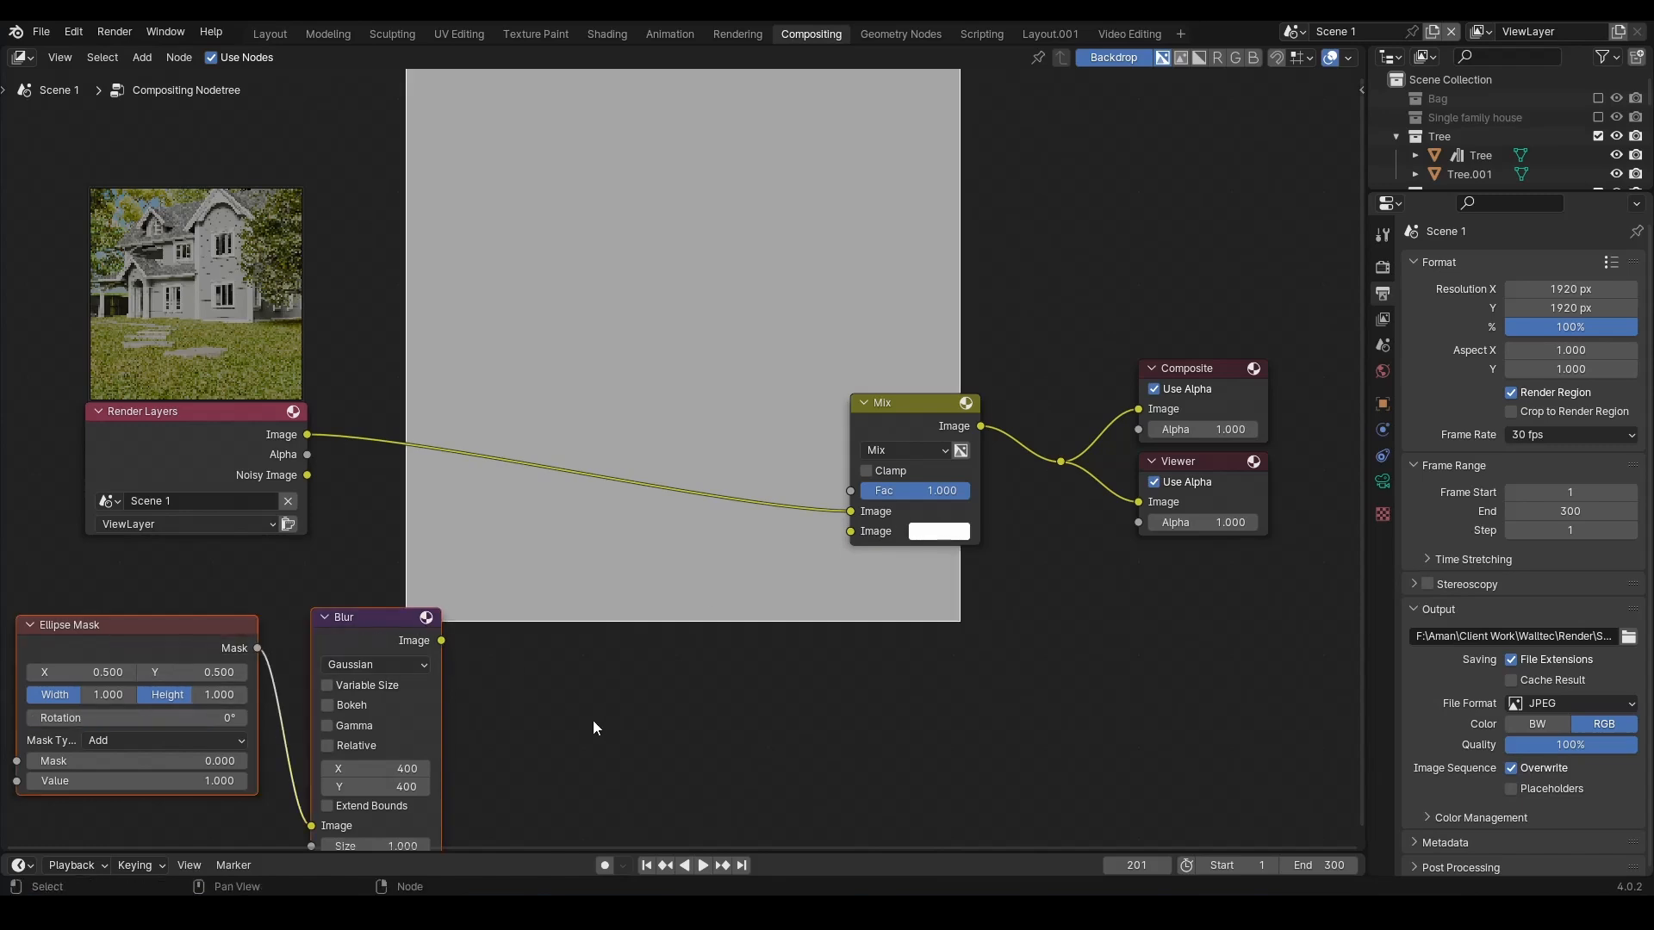
click(365, 551)
drag(250, 396, 244, 418)
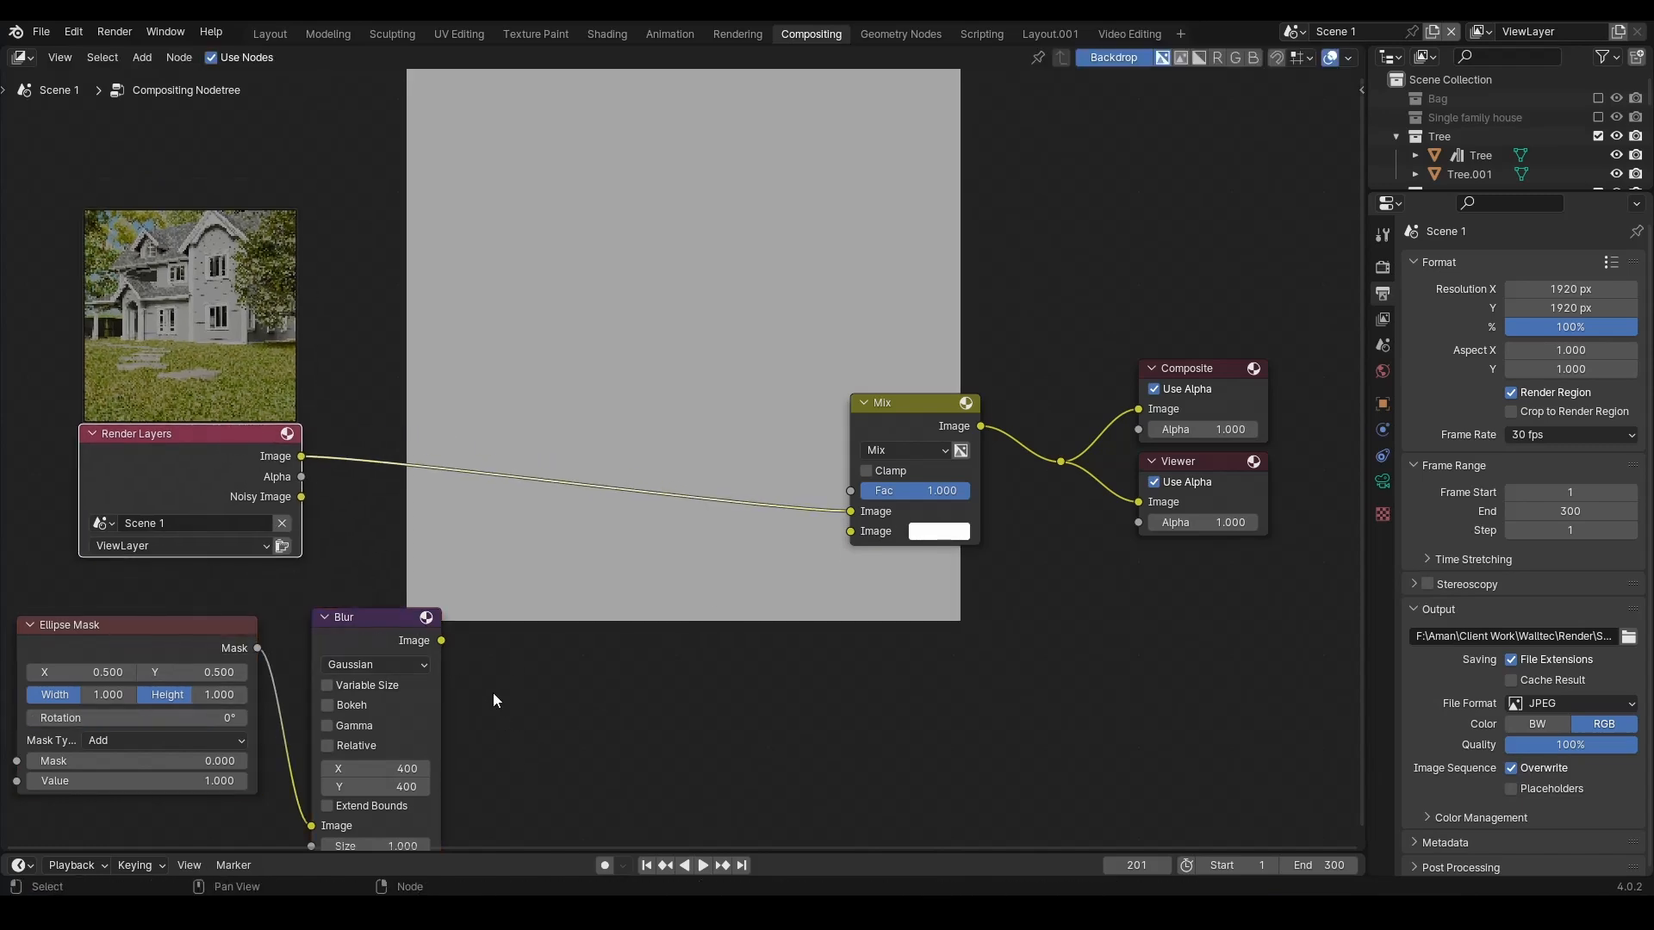
drag(441, 640, 851, 531)
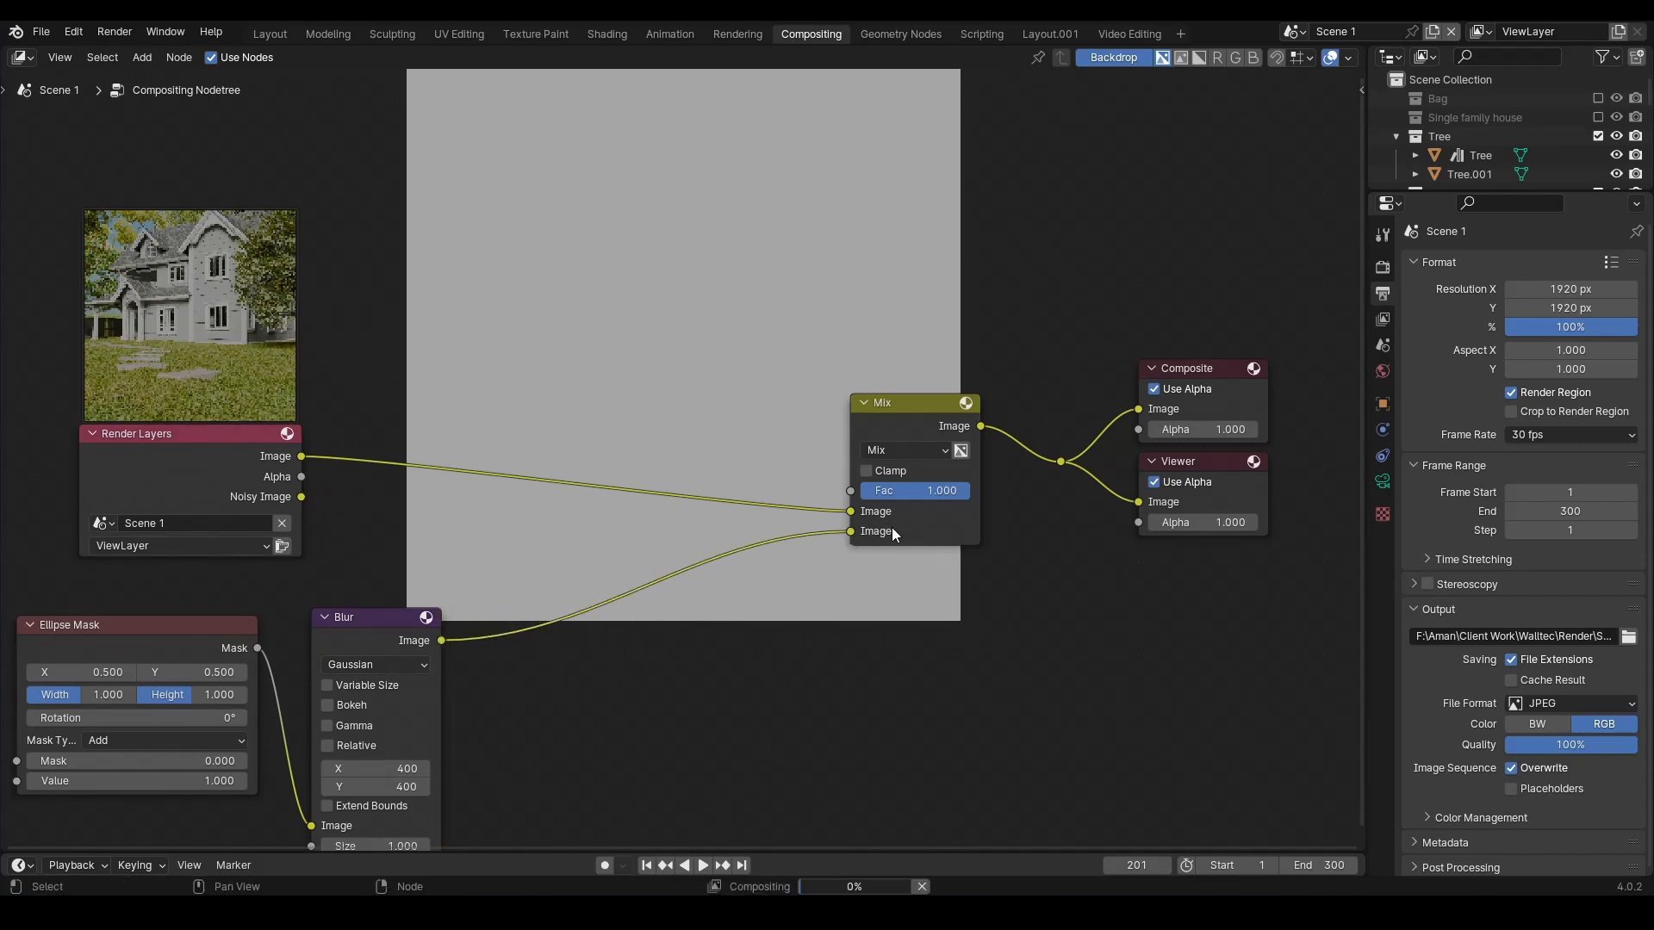
scroll(908, 607, down, 1)
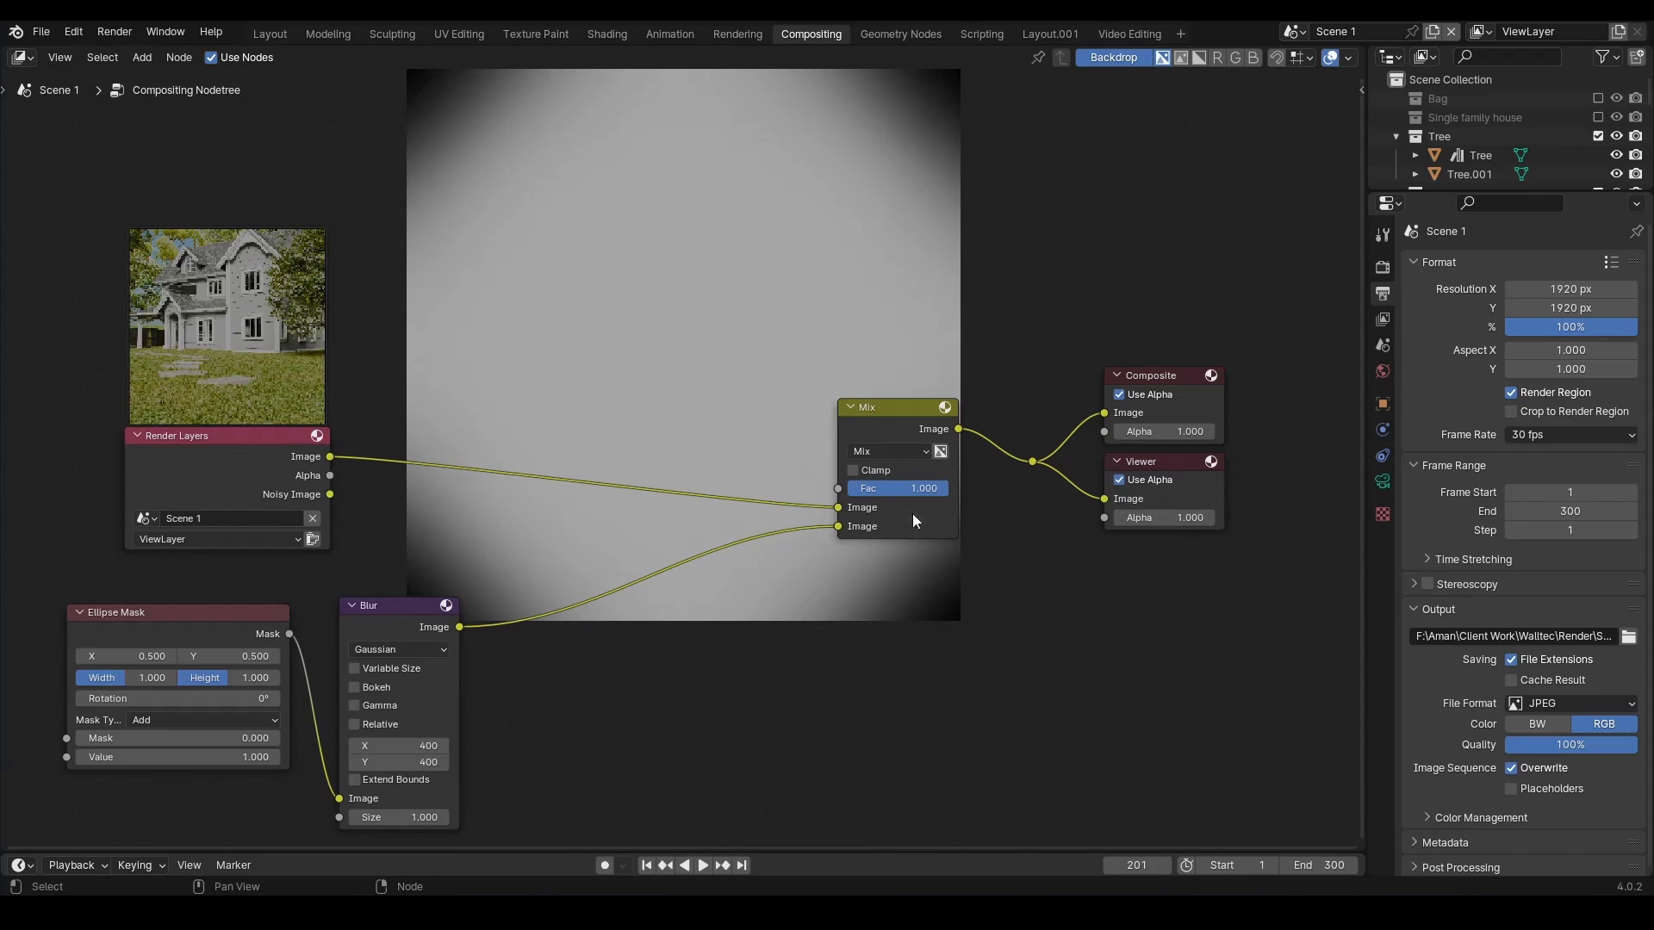
- Set the Mix node's blending mode to Multiply
click(873, 457)
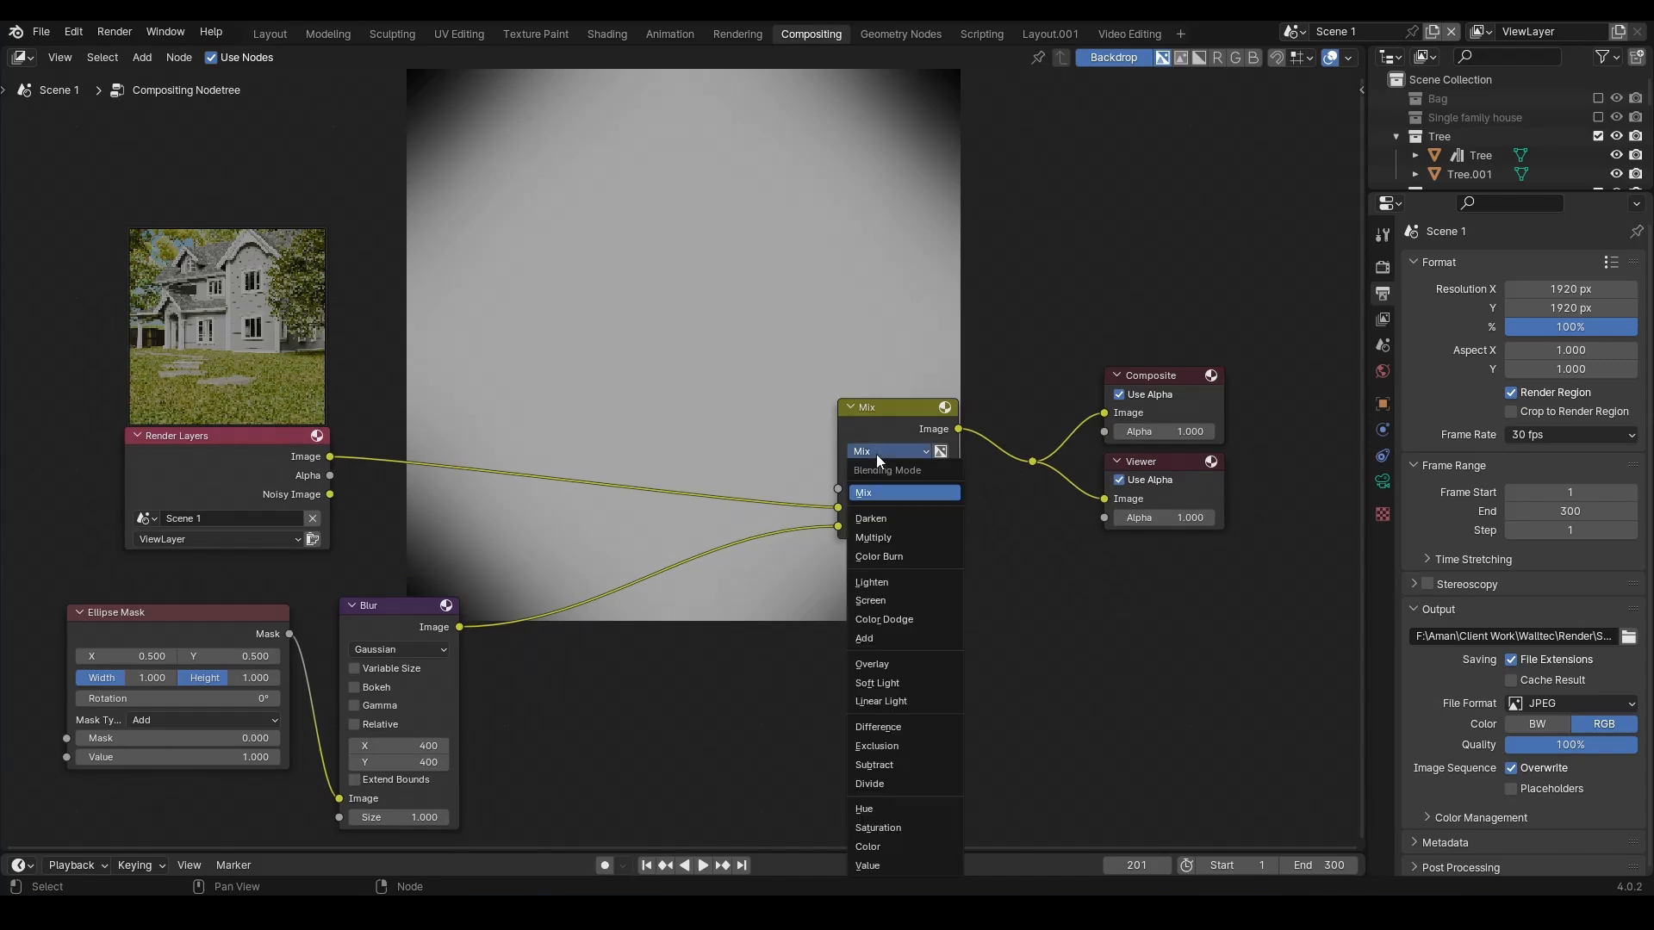
click(891, 538)
scroll(851, 662, down, 2)
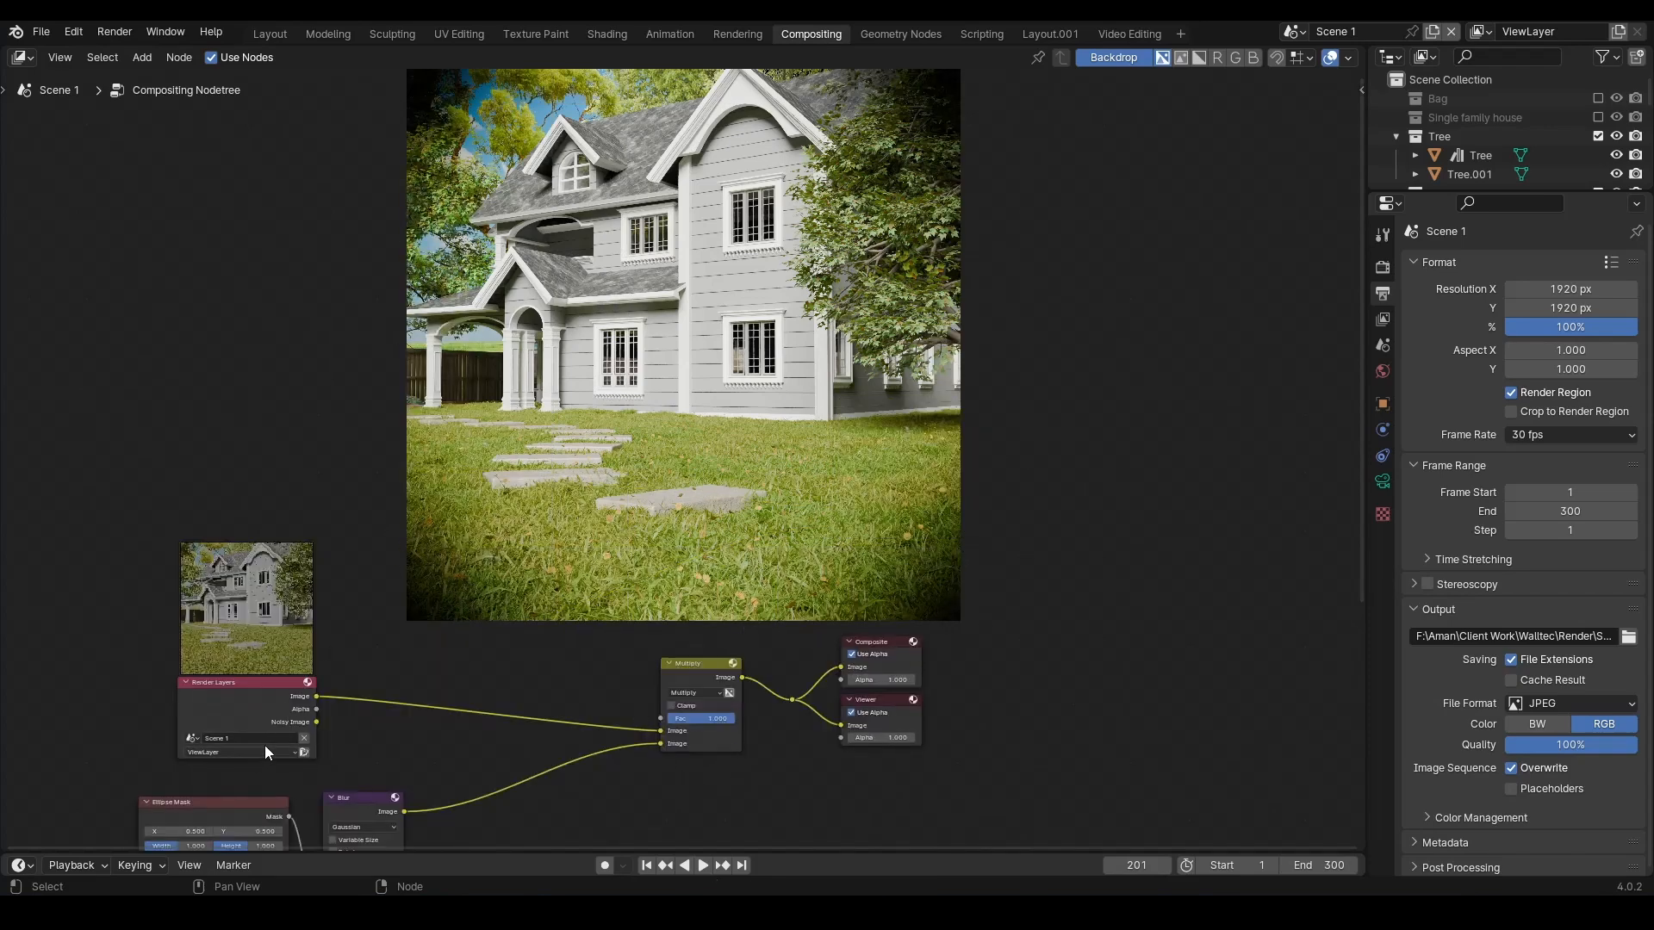
- Rearrange the Ellipse Mask and Blur nodes below the Render Layers node, clear of the mixing and output nodes
key(g)
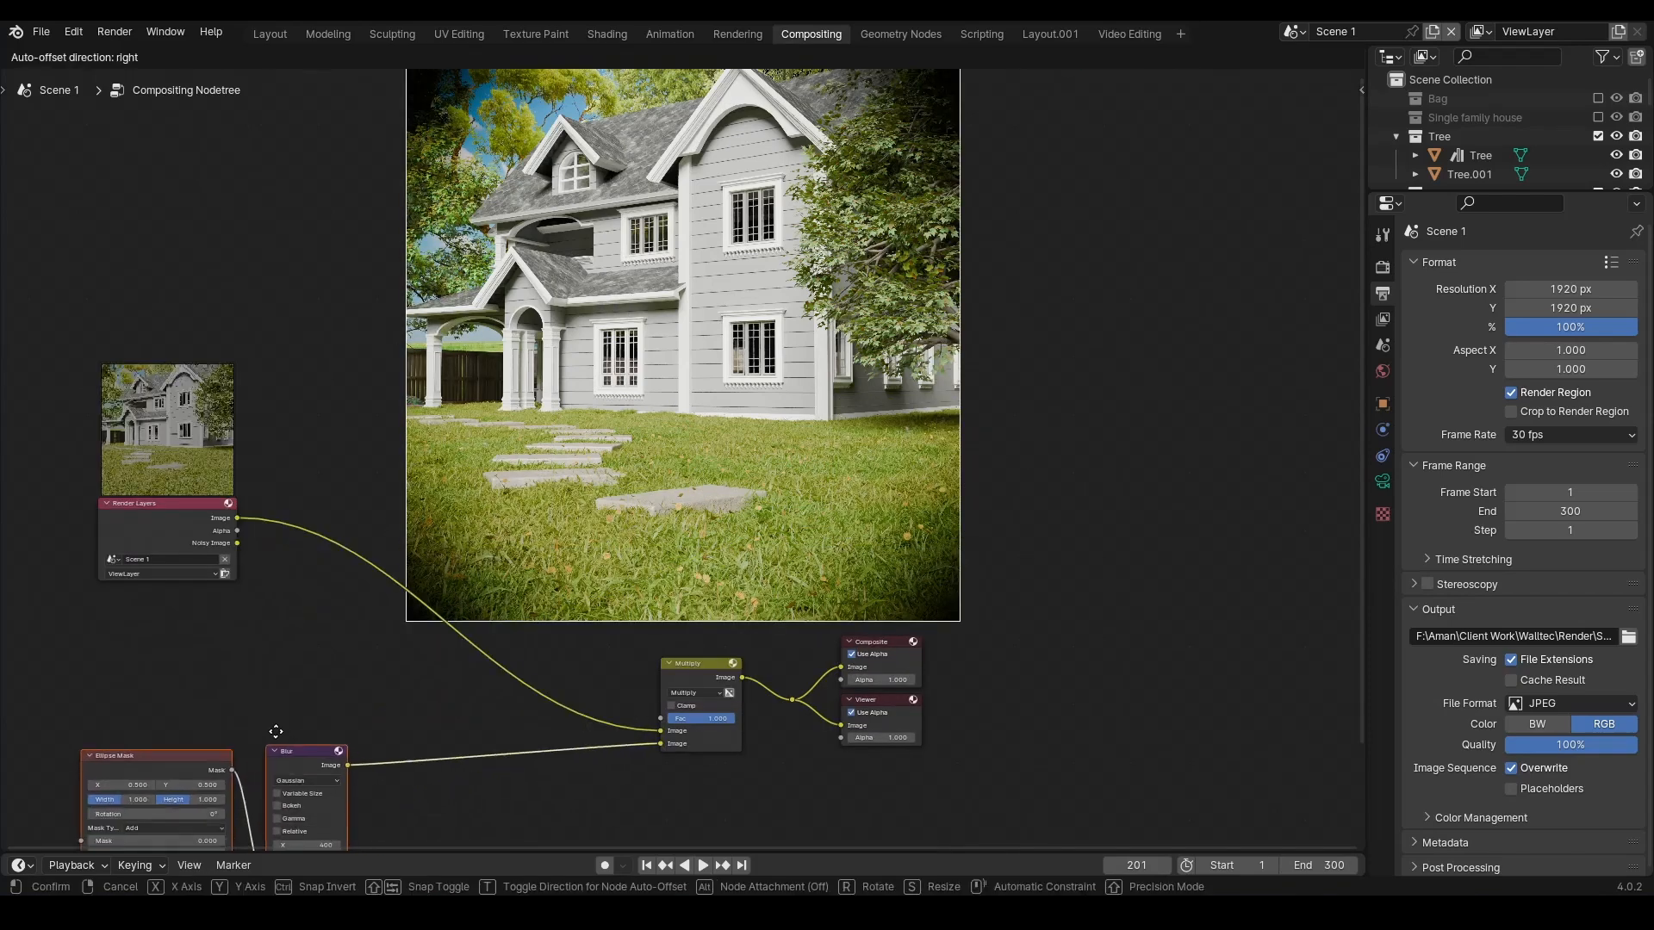
click(258, 608)
scroll(270, 709, up, 3)
middle_drag(276, 727, 423, 679)
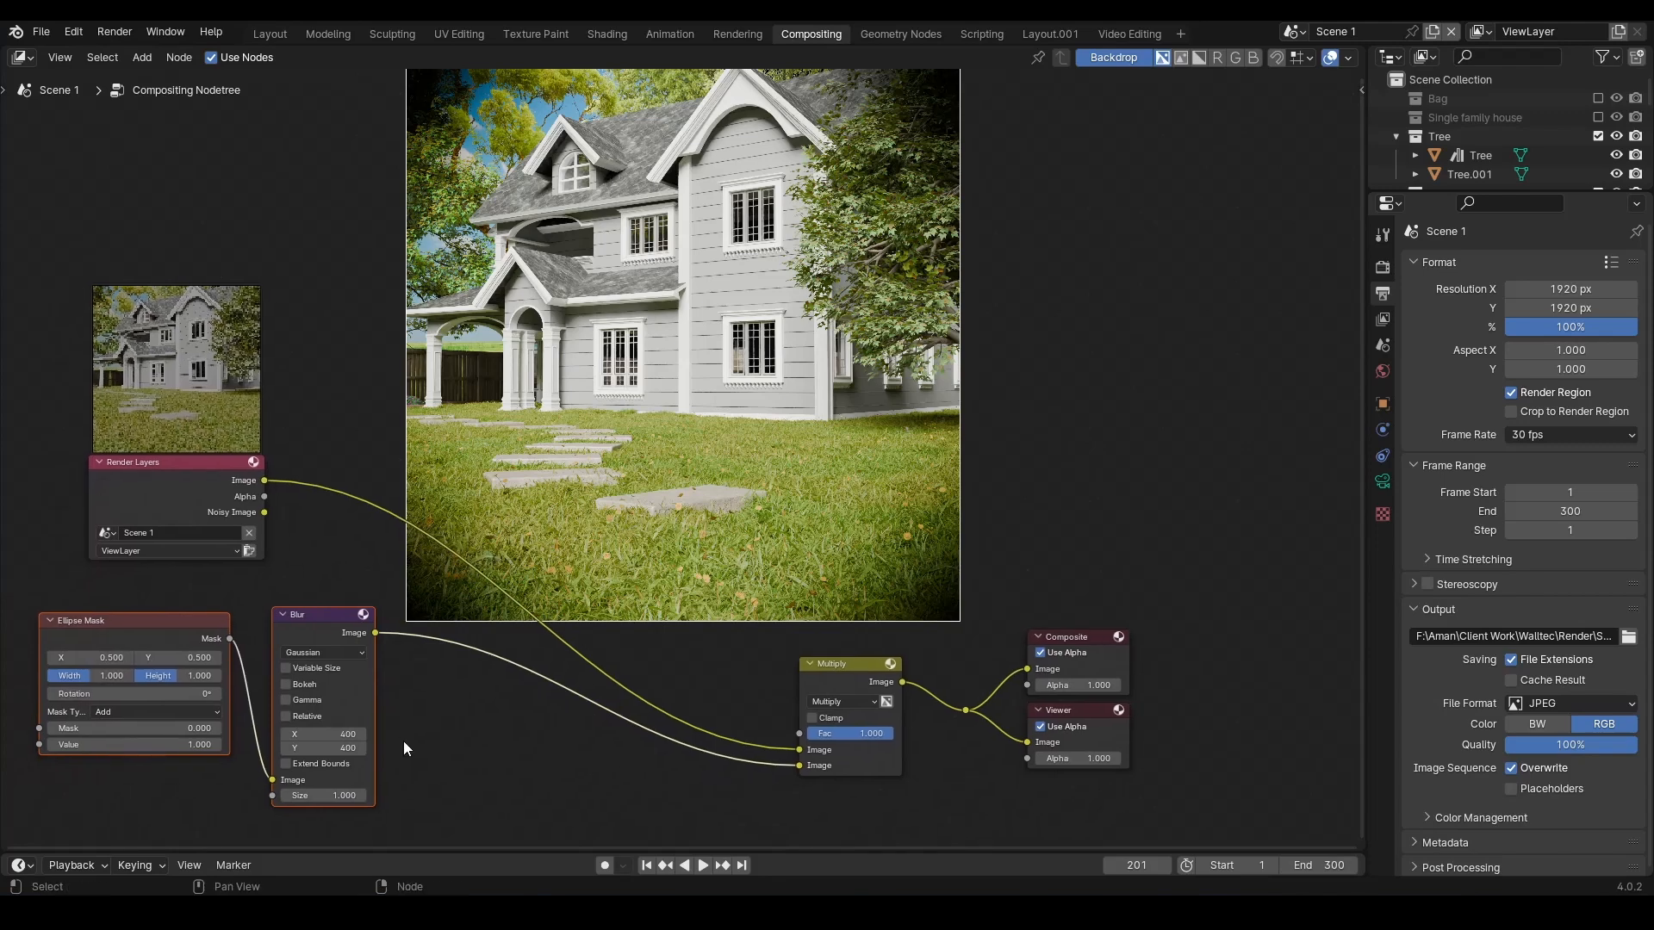
scroll(115, 608, up, 1)
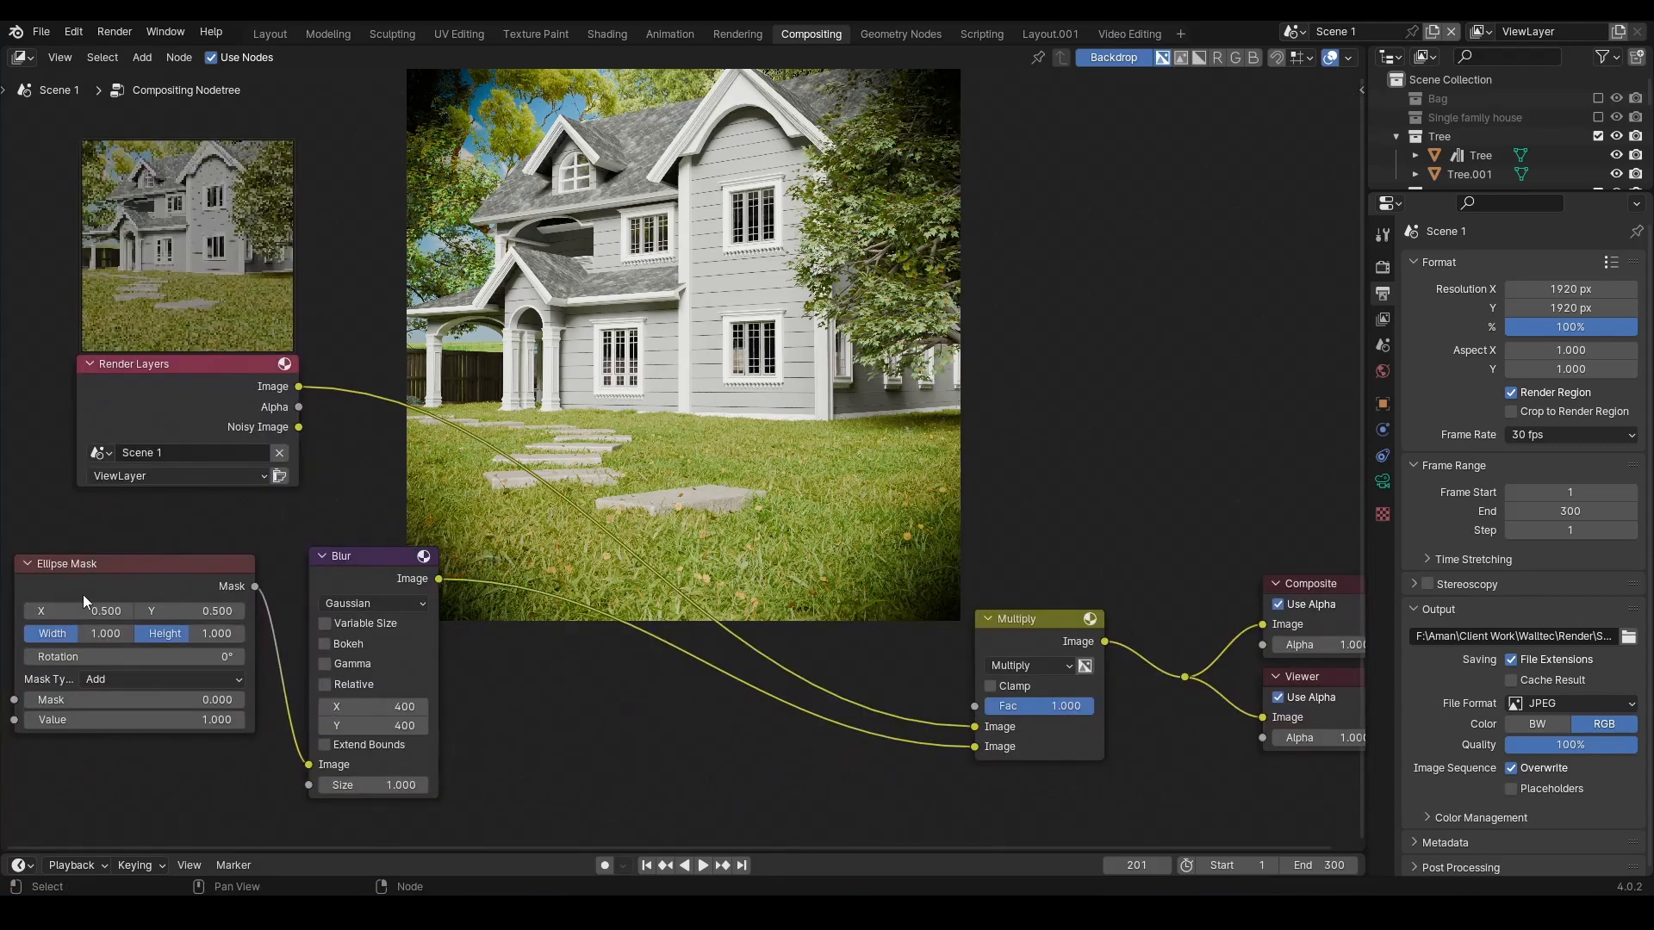
drag(30, 572, 43, 571)
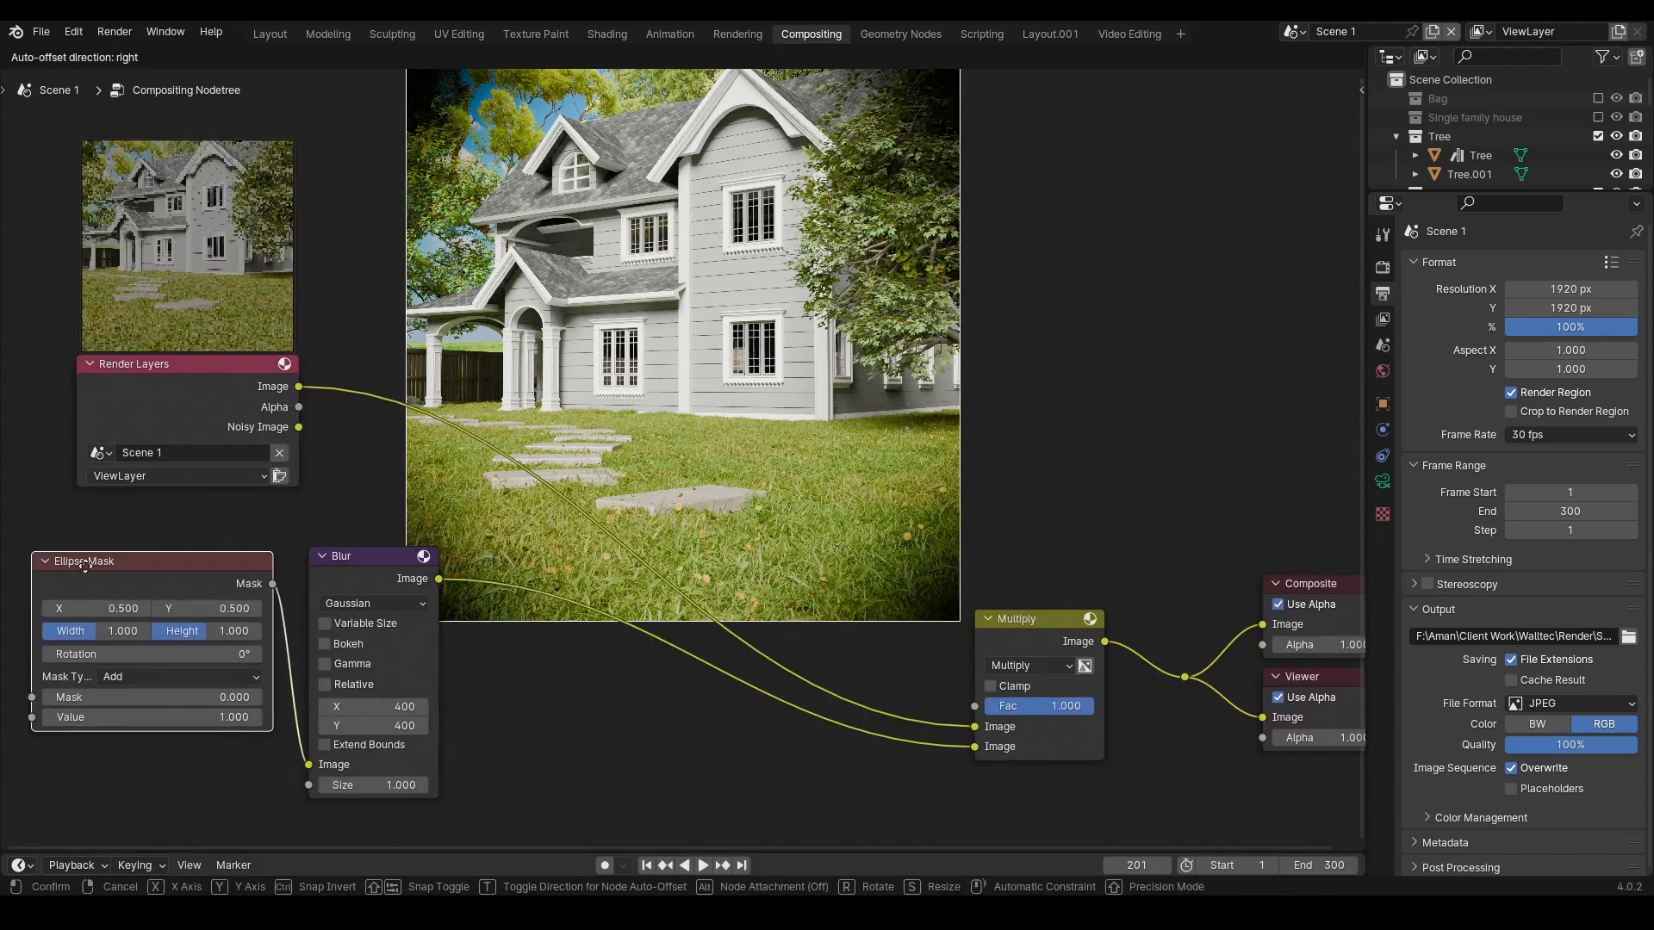
mouse_move(357, 559)
mouse_down()
mouse_move(367, 572)
mouse_move(346, 577)
mouse_up()
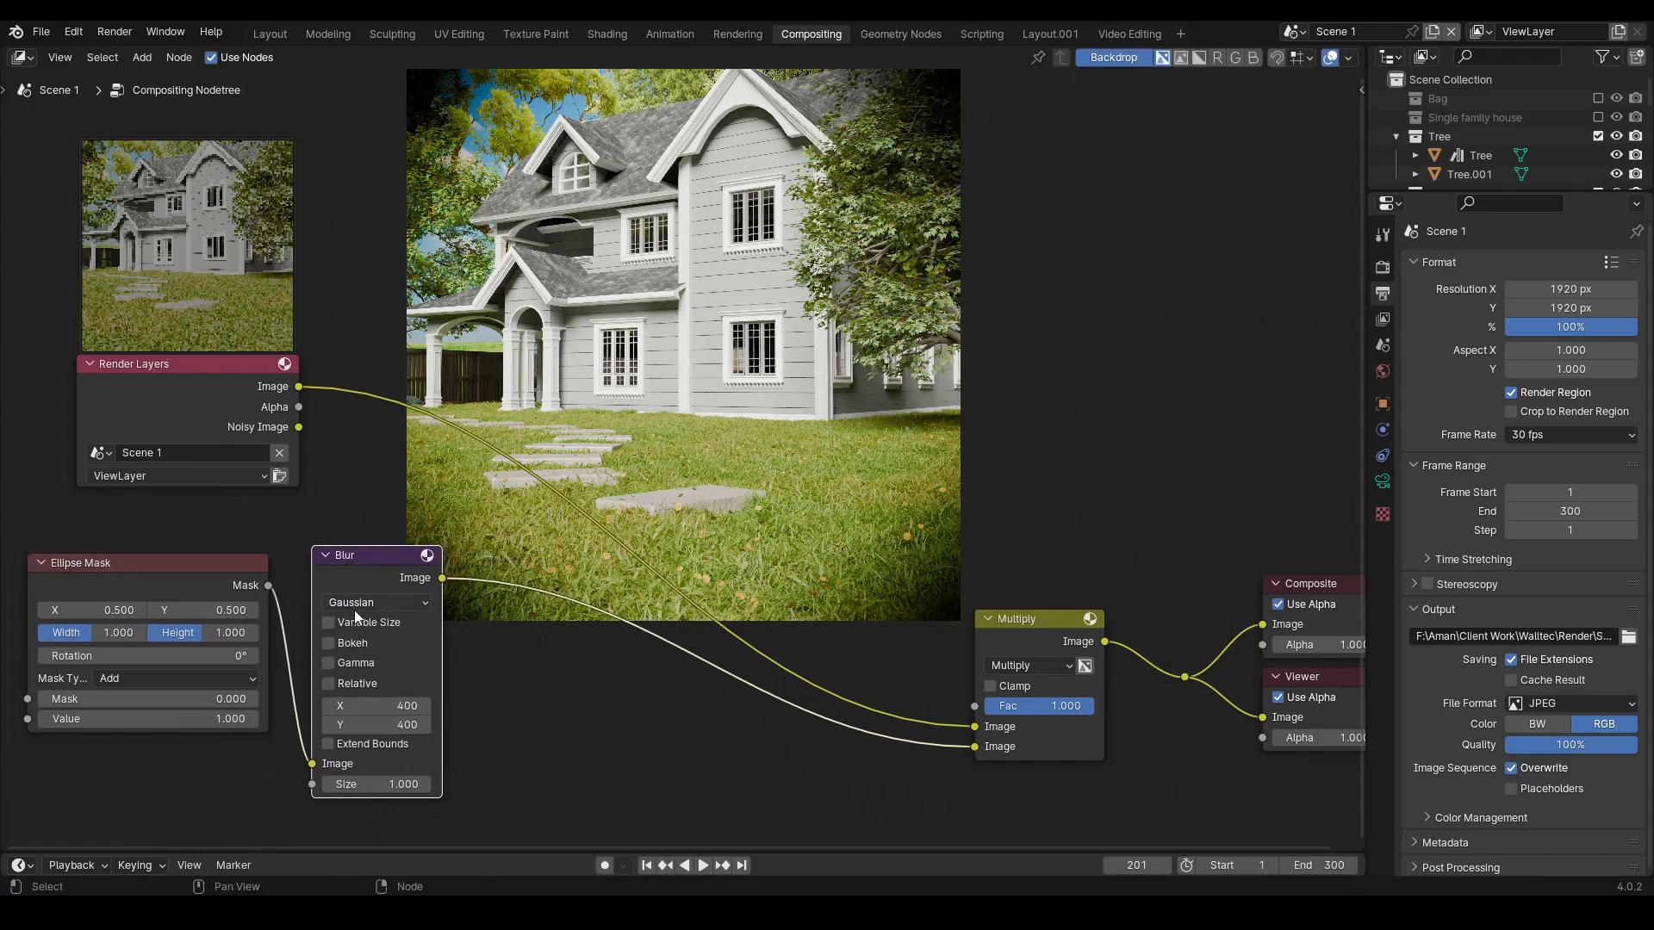
- Set the Ellipse Mask's height to 0.7, keeping the Blur filter type as Gaussian
click(357, 603)
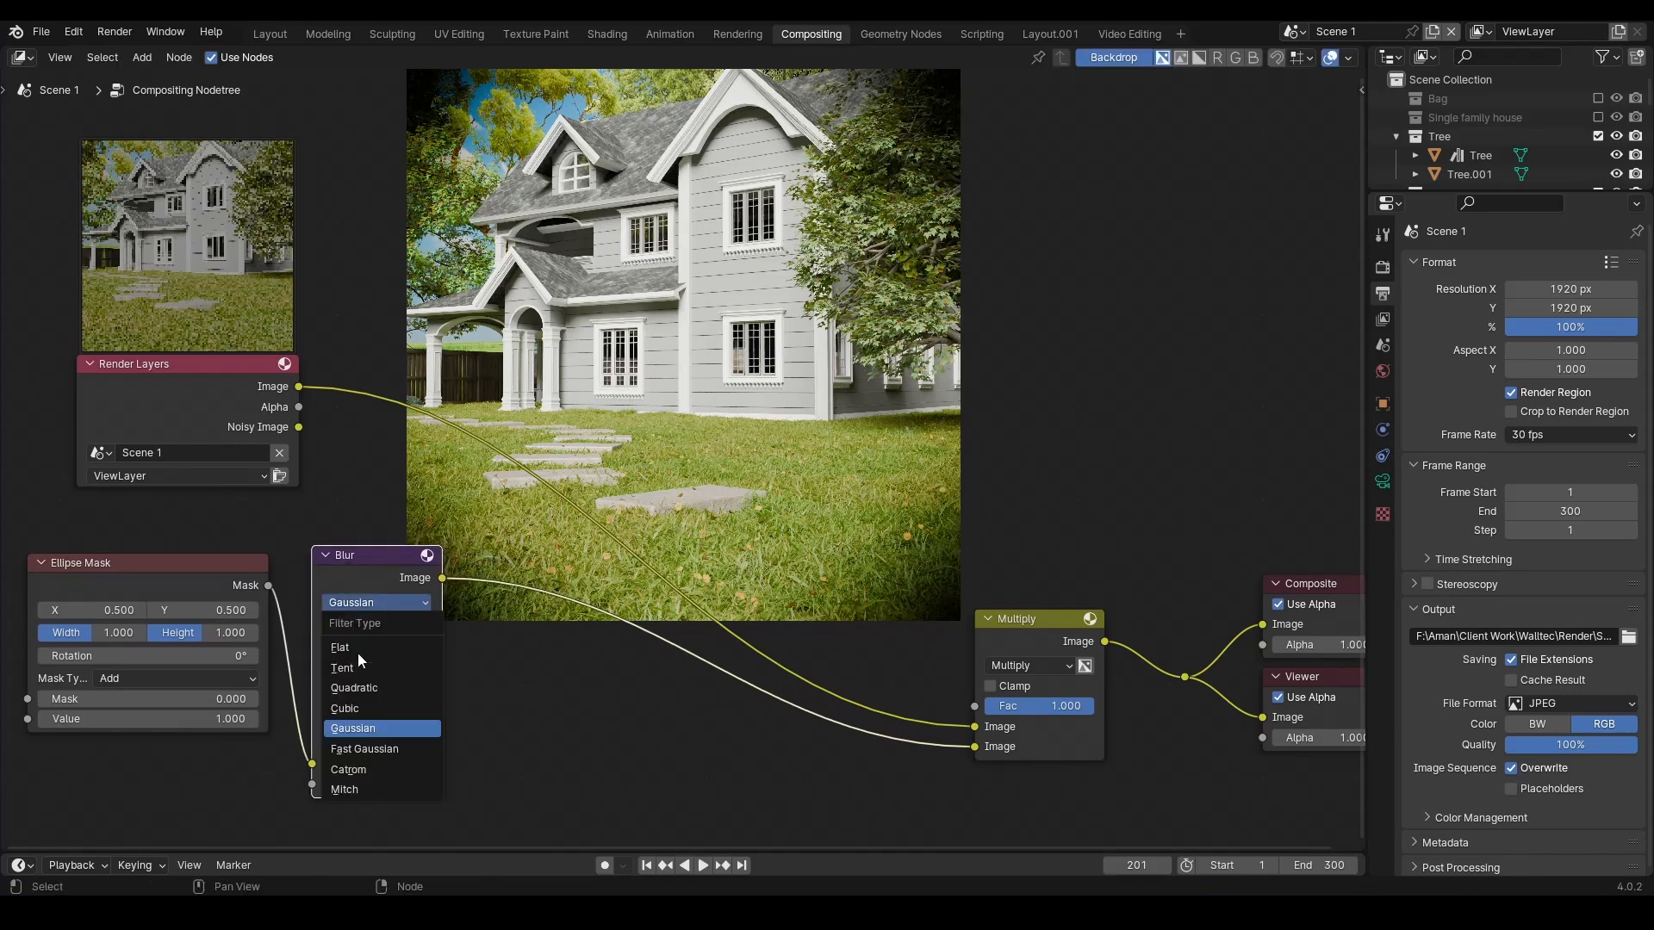
click(379, 602)
drag(219, 636, 184, 634)
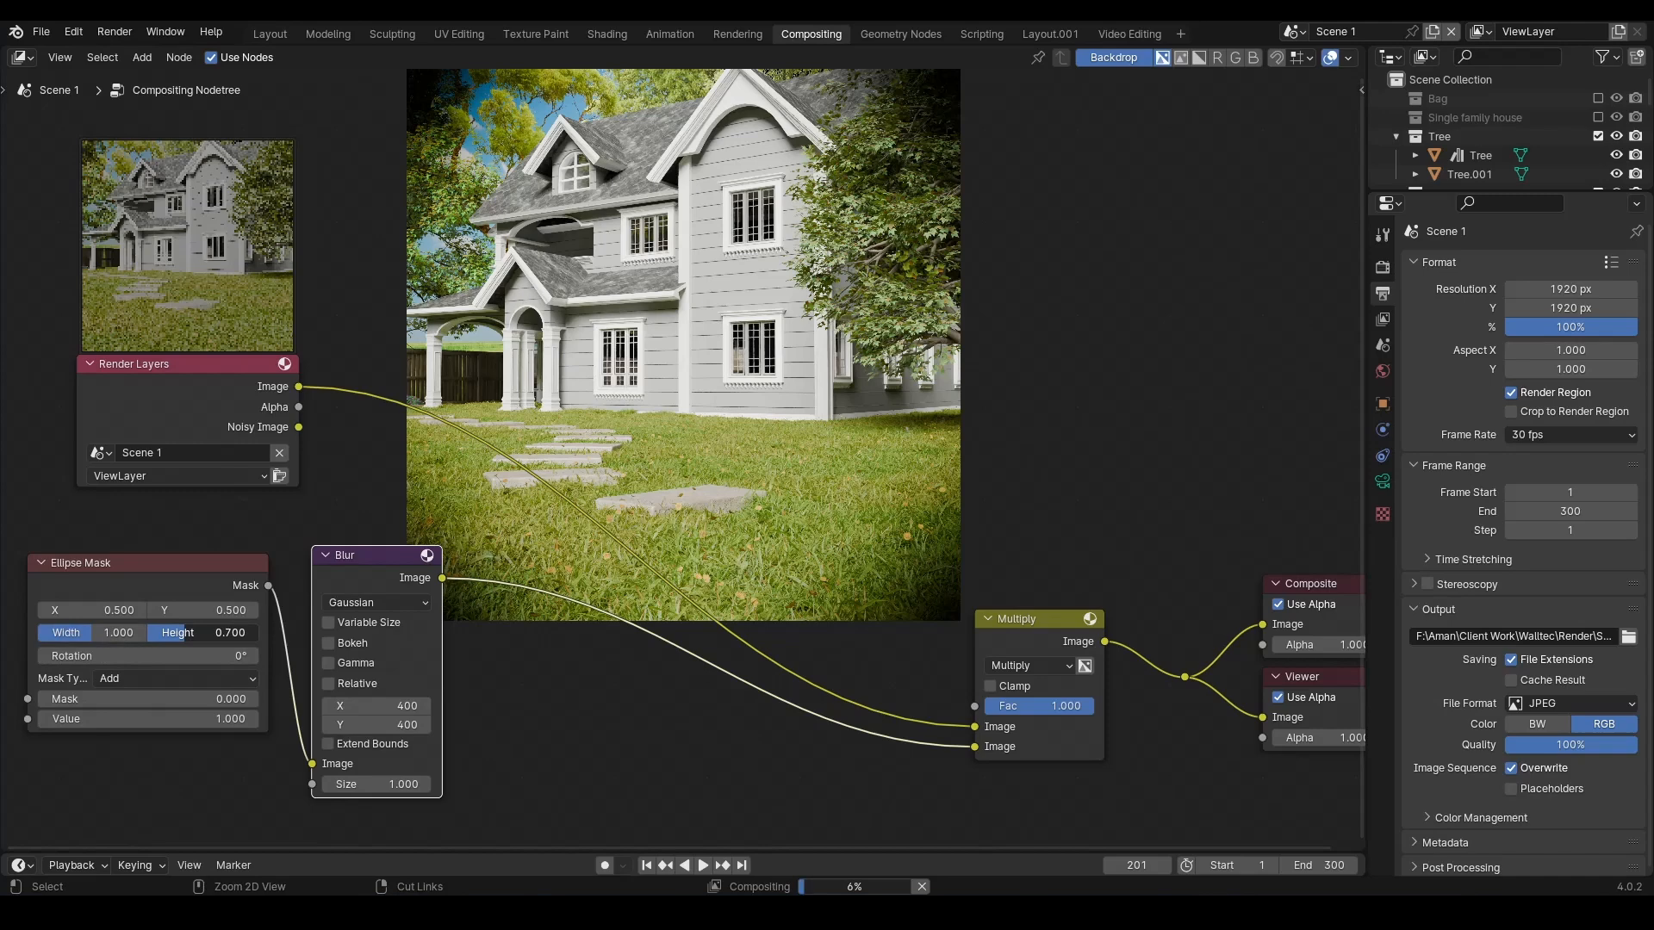
middle_drag(464, 739, 462, 740)
middle_drag(387, 735, 404, 738)
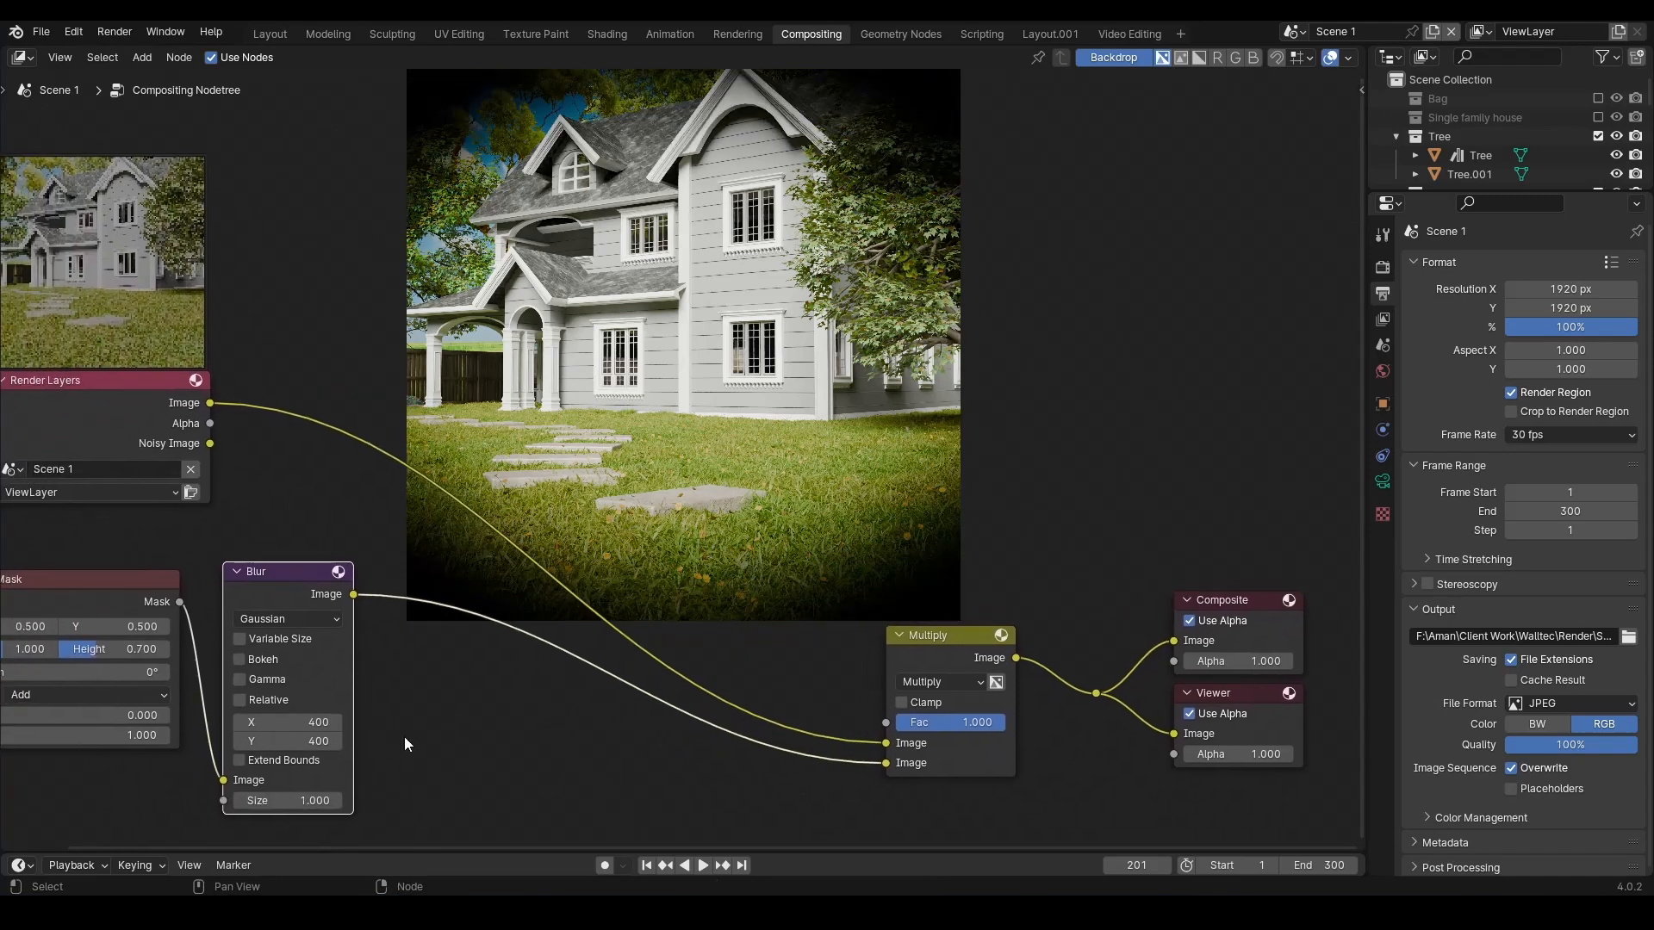
- Set the Multiply node's Fac to 0.9 to soften the vignette
scroll(381, 794, up, 3)
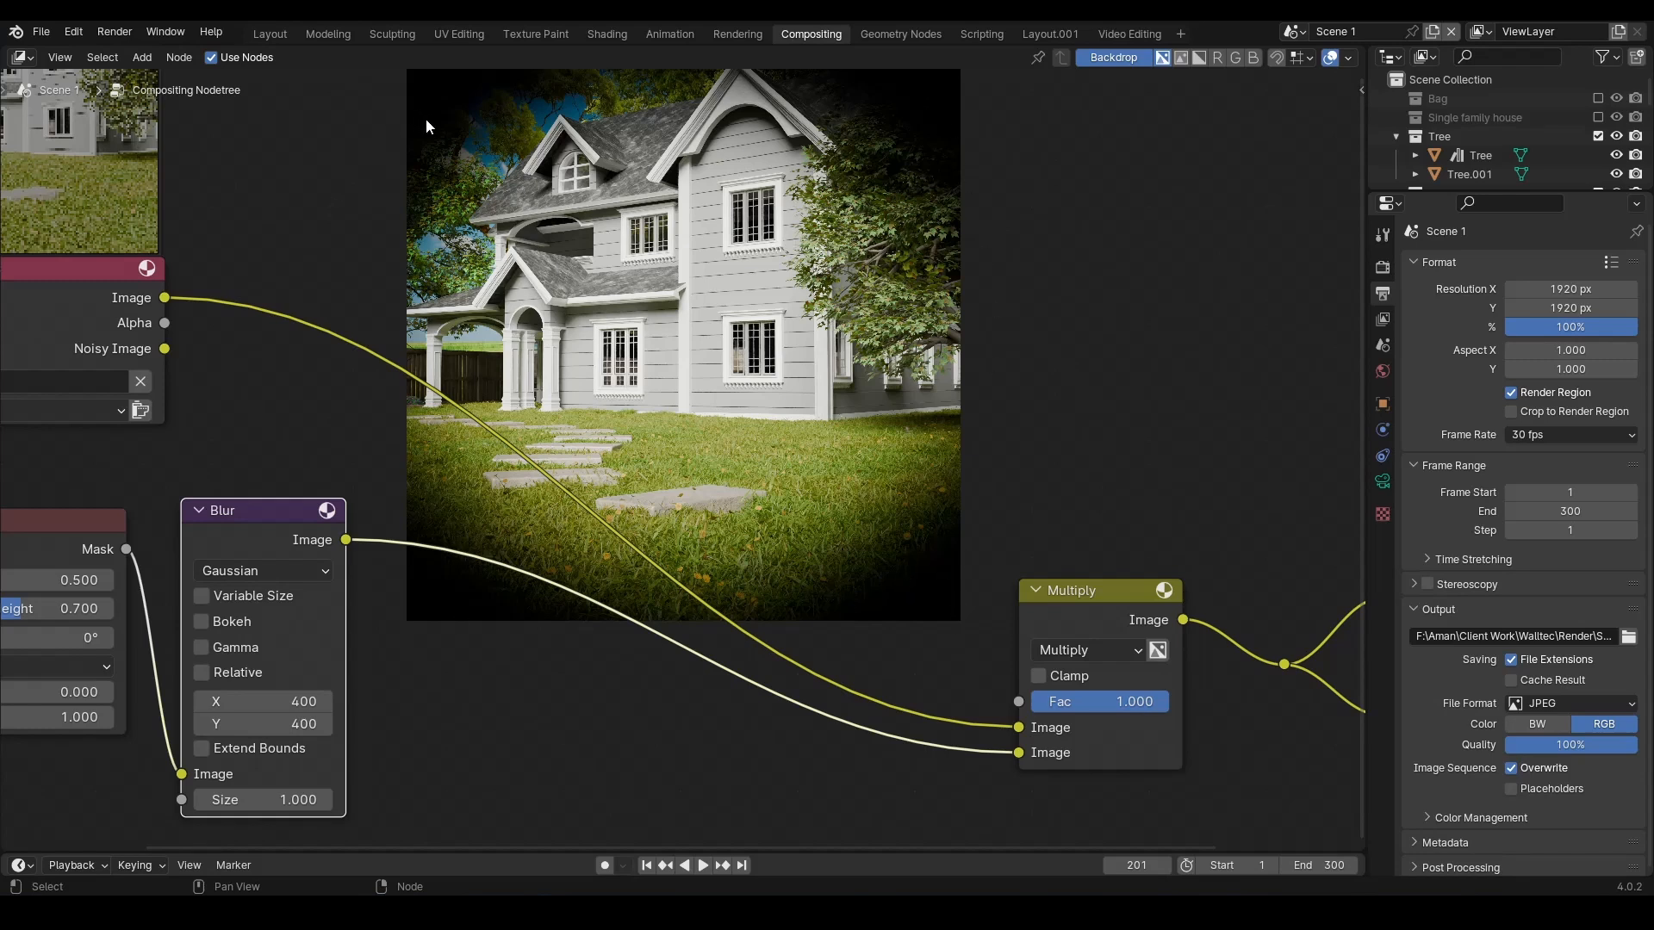
click(1154, 702)
text(.9)
key(Return)
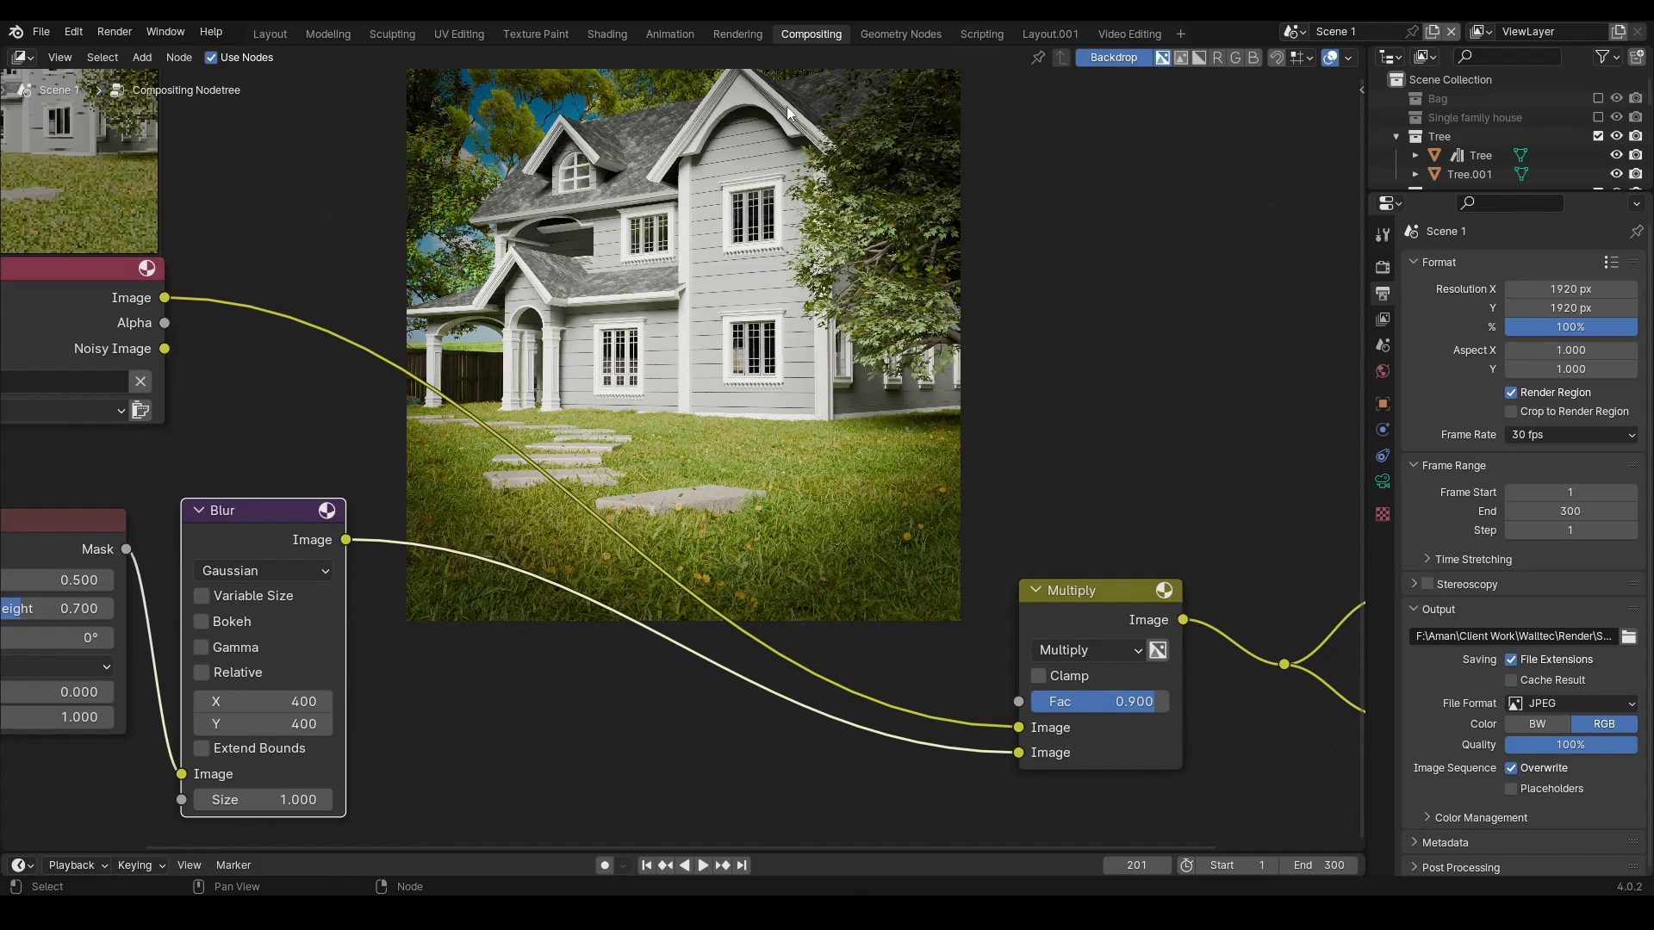
- Mute and unmute the Multiply node to compare the render without and with the vignette
click(1087, 615)
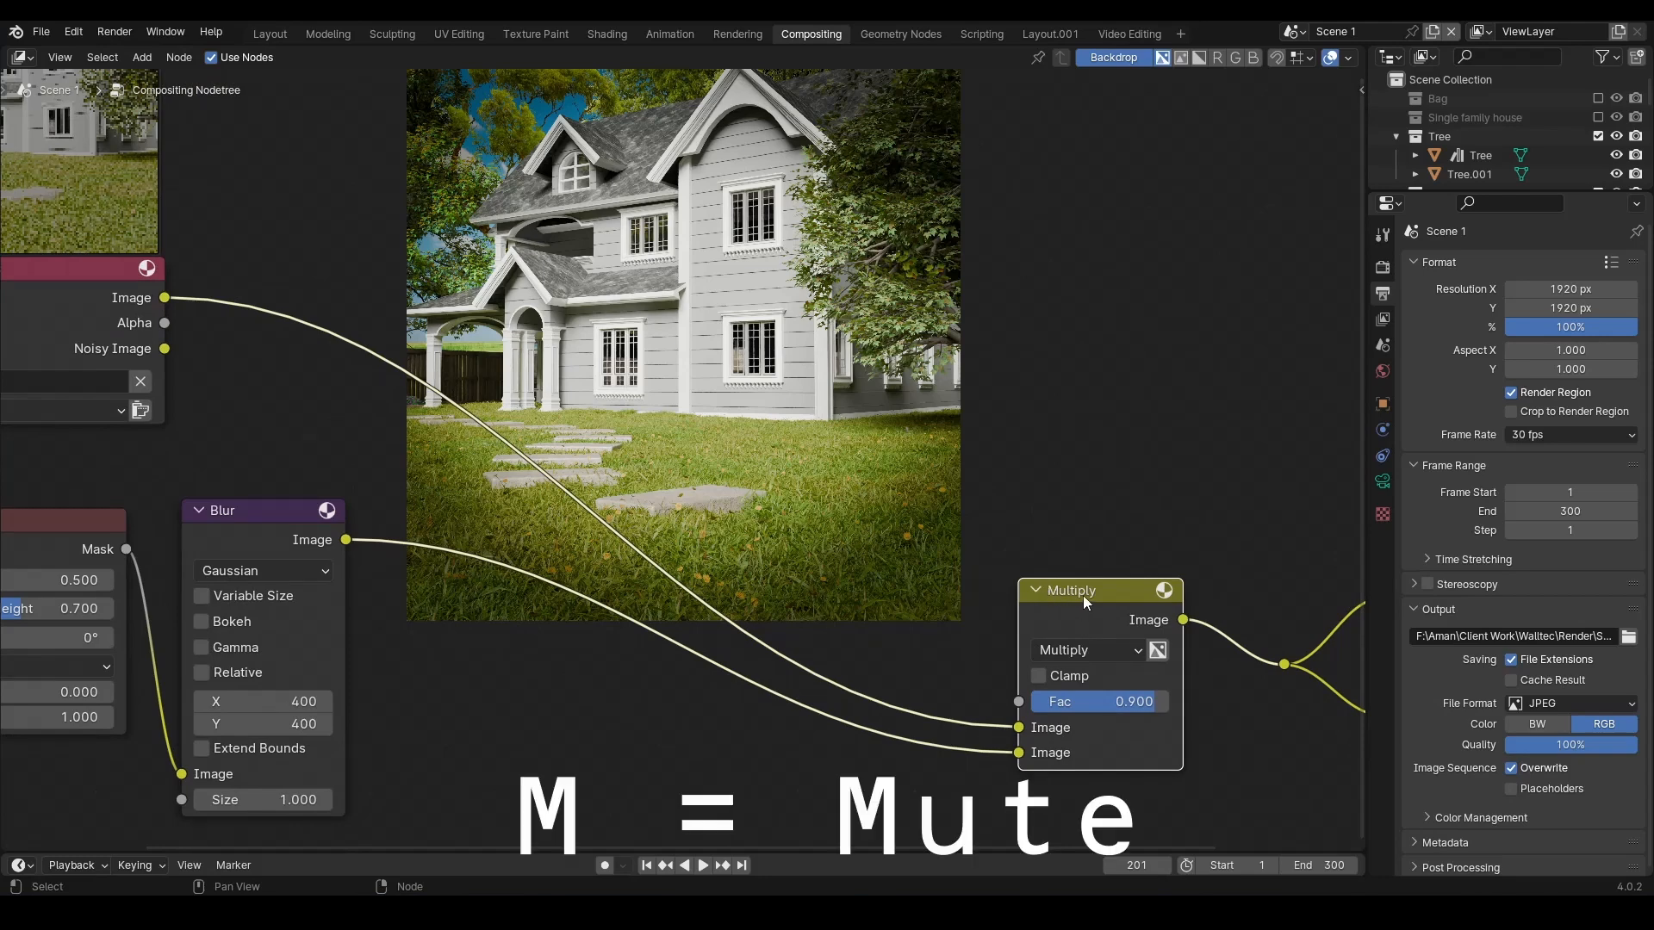
key(m)
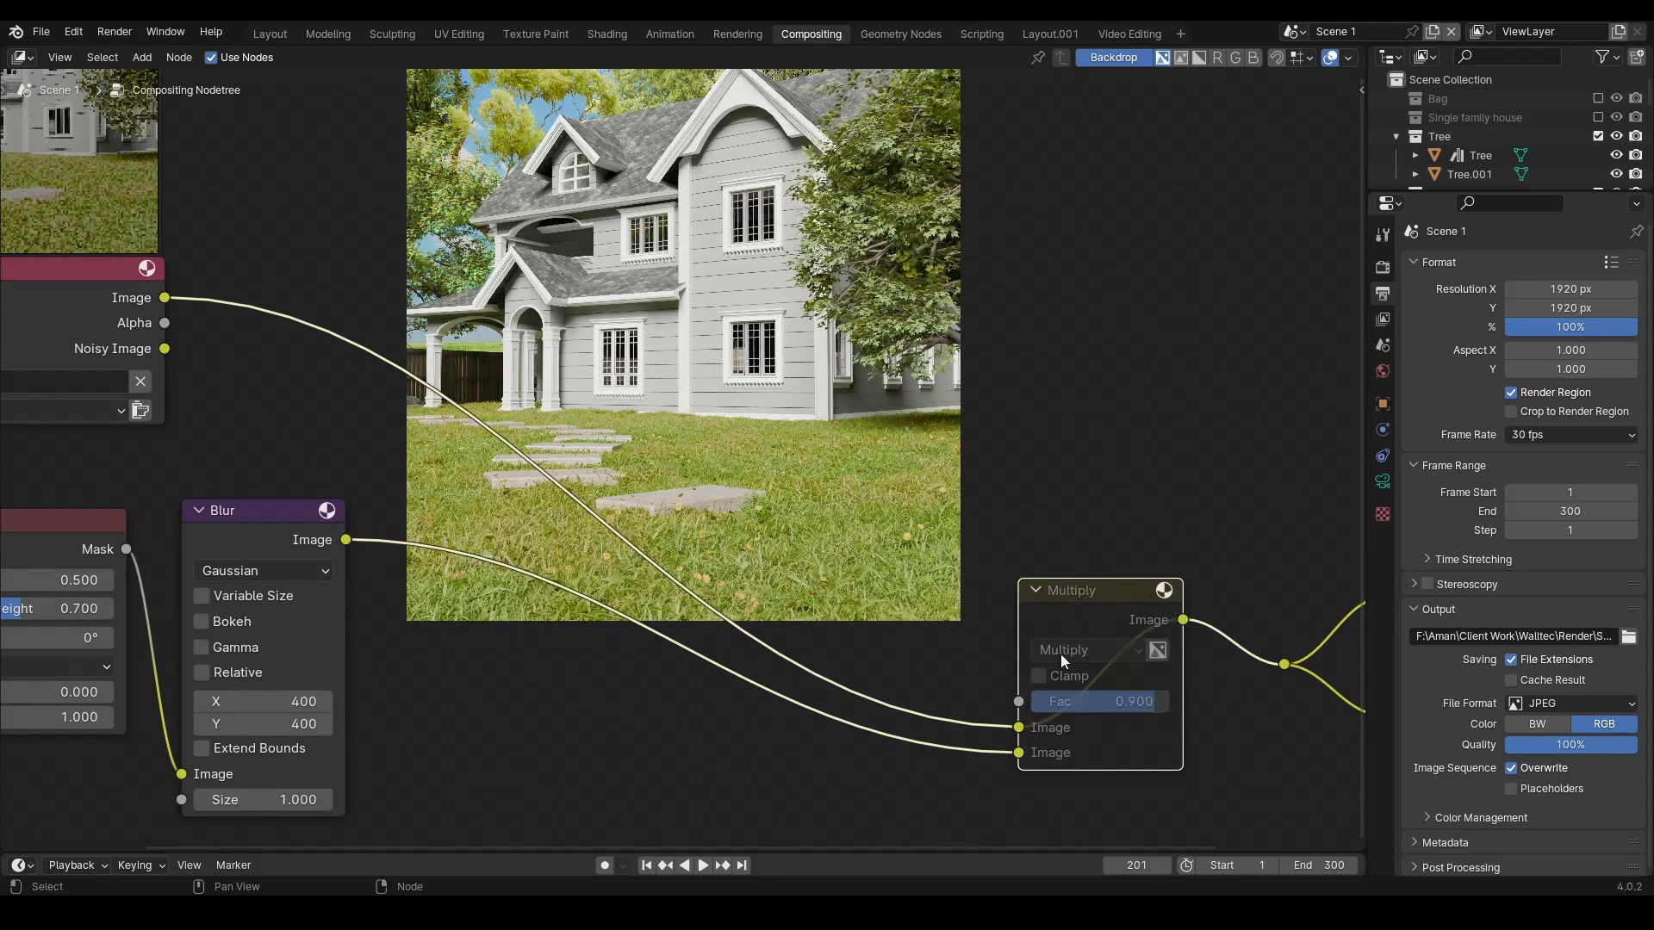
key(m)
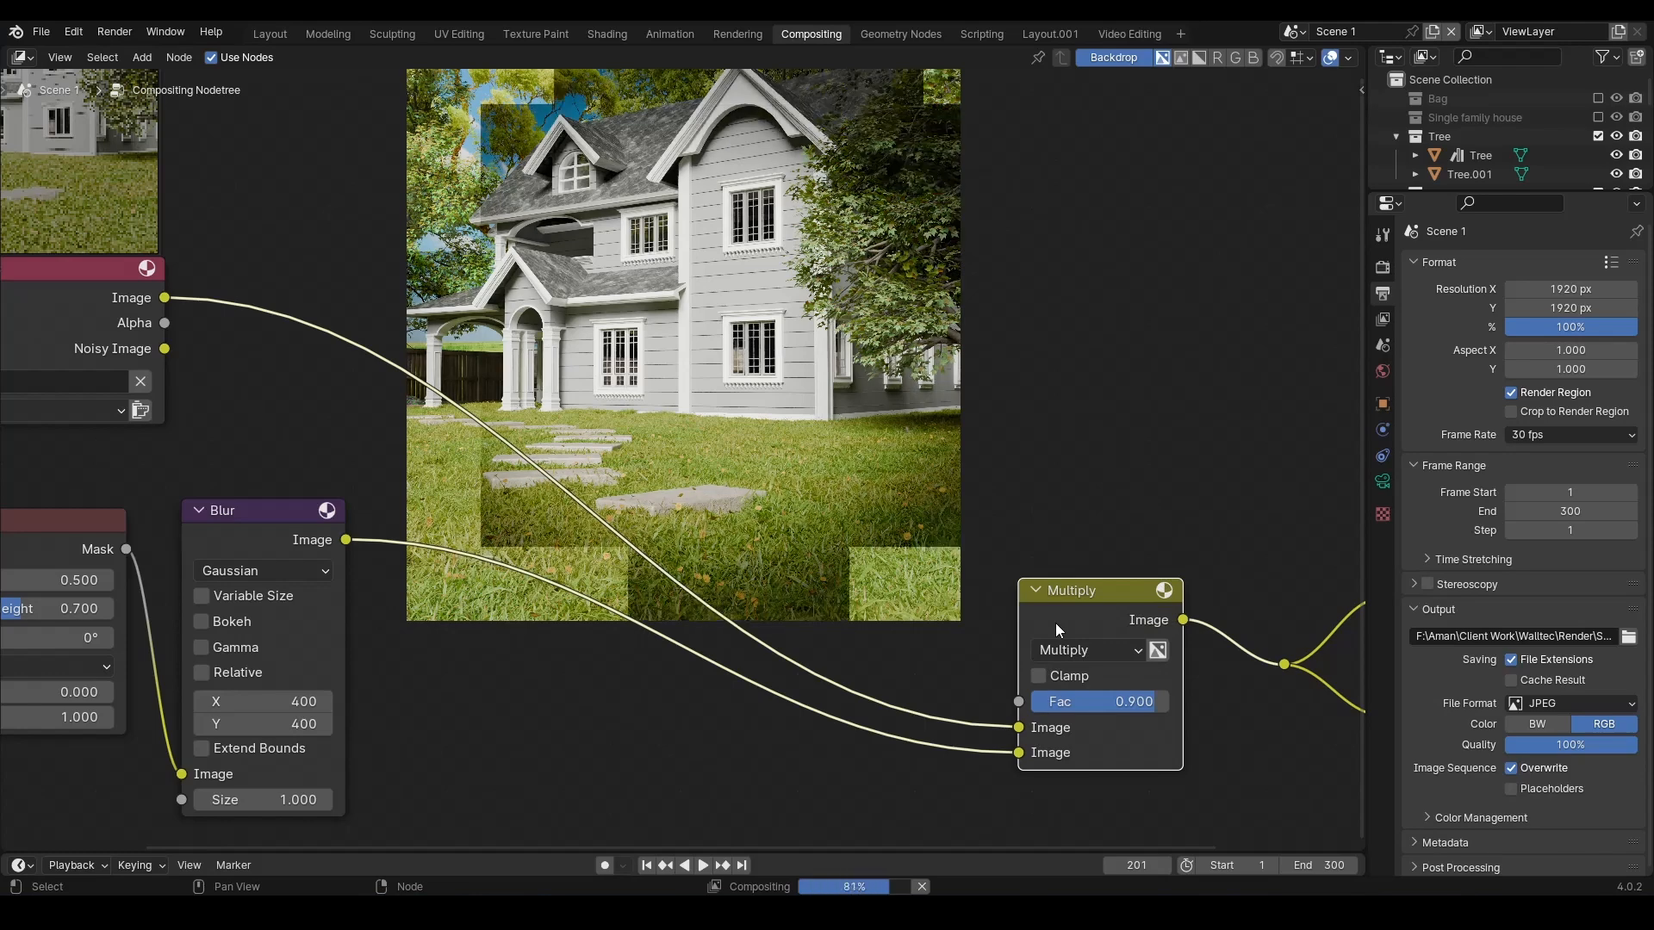
- Switch to the Animation workspace and render the scene as a still image
click(669, 33)
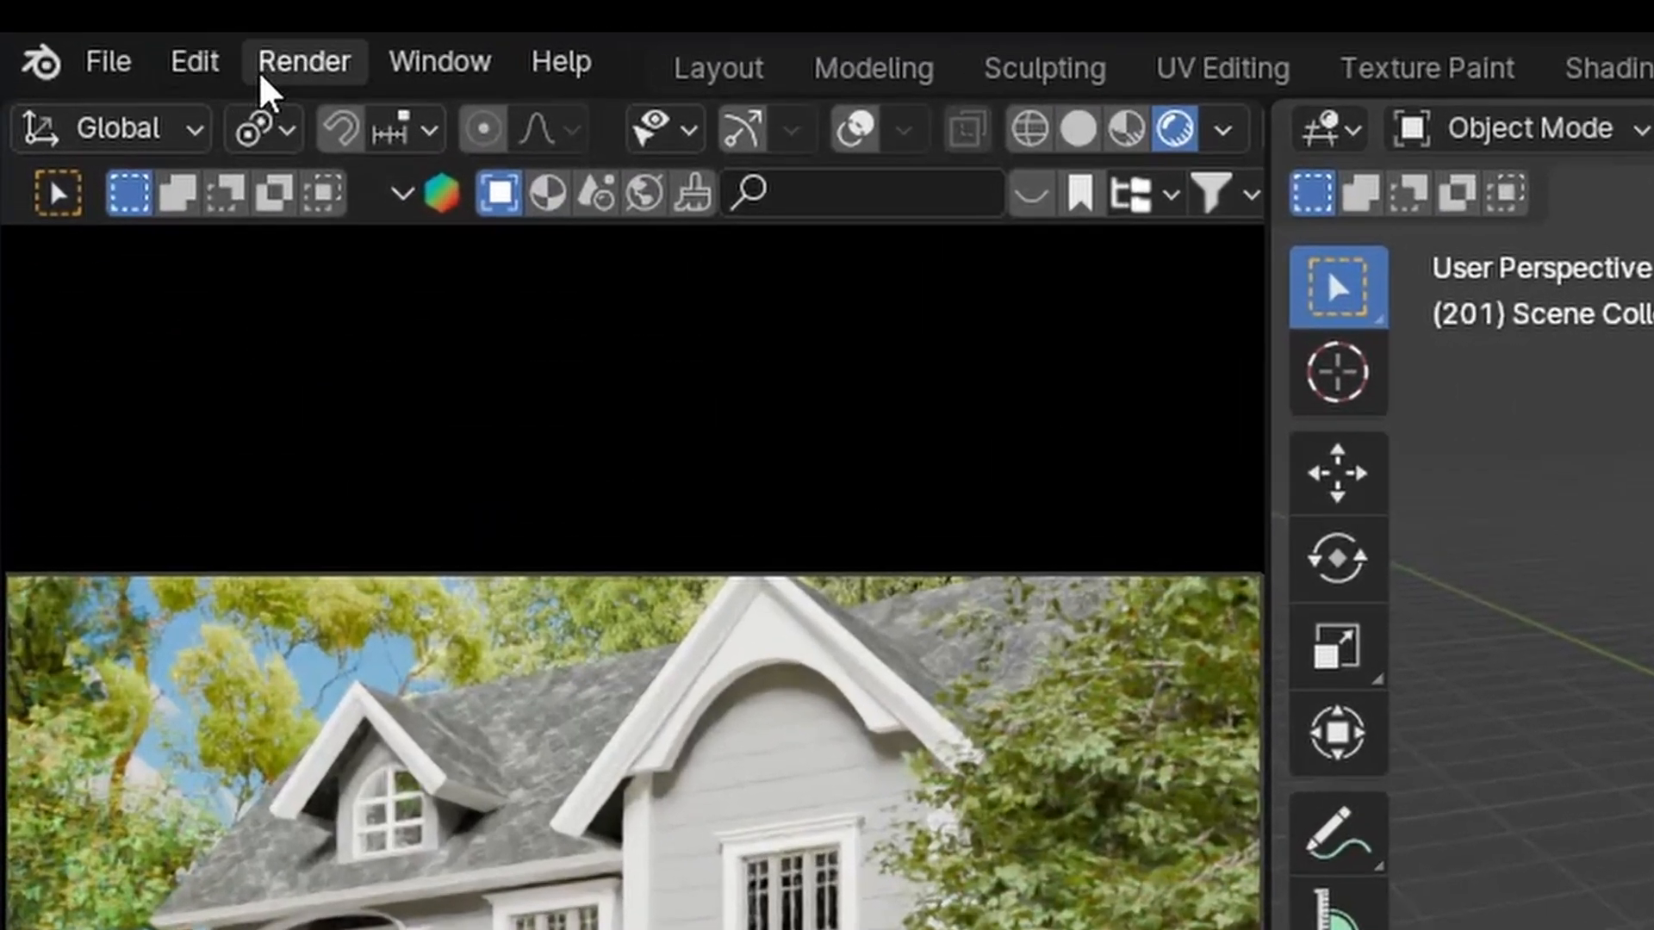
click(114, 32)
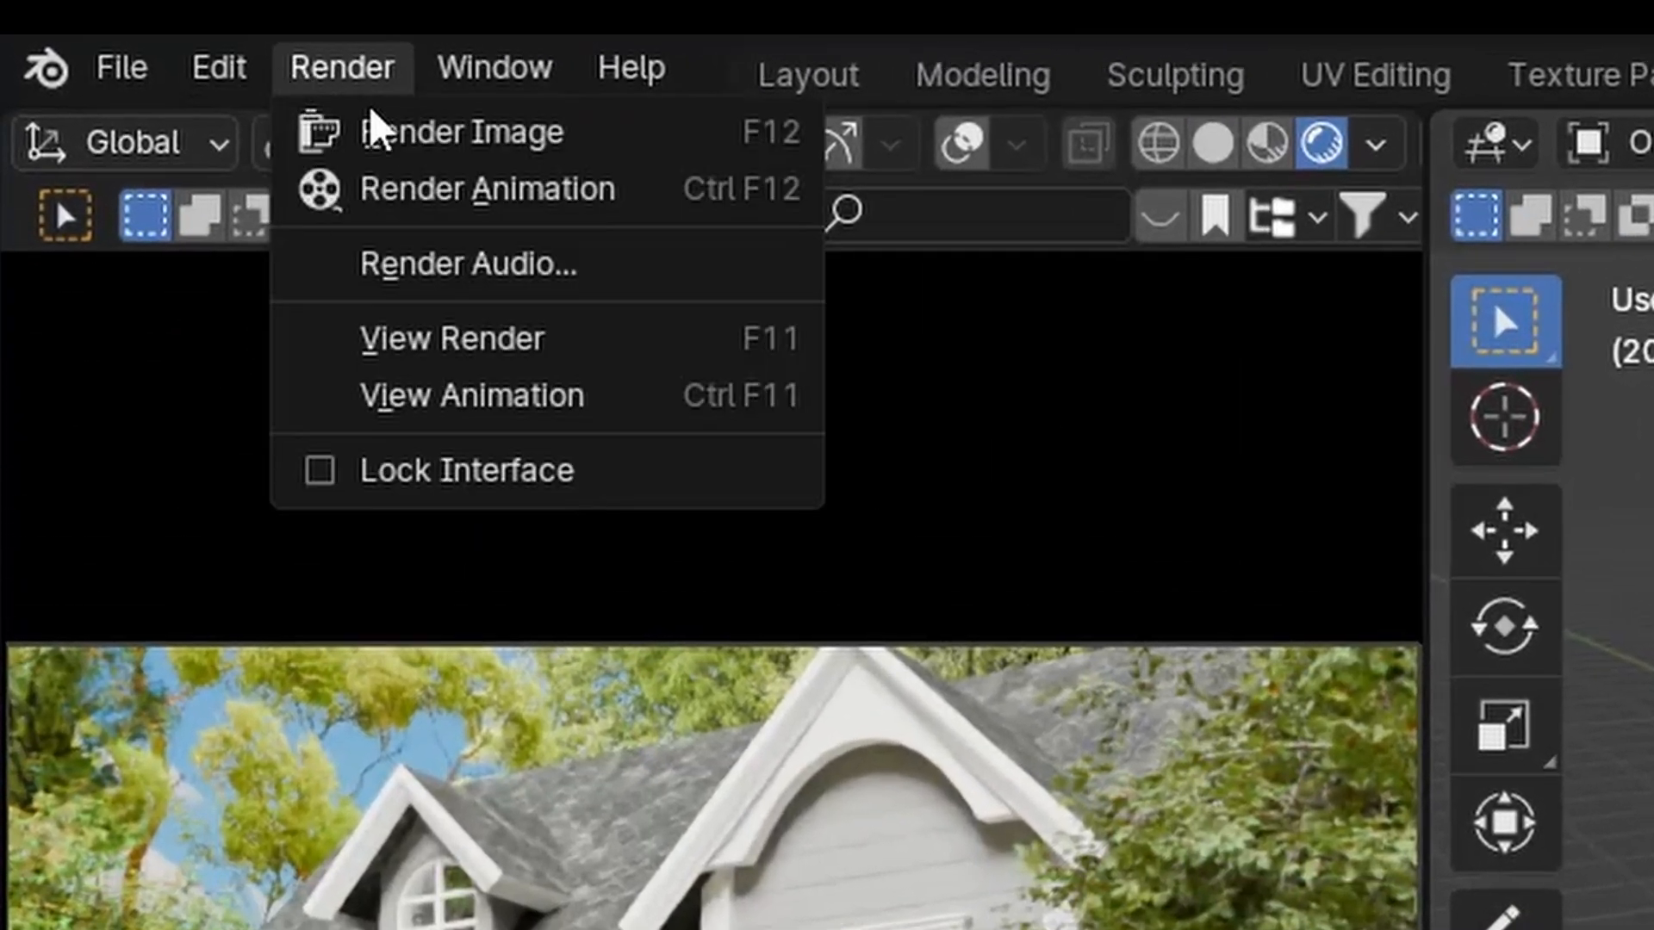
click(444, 133)
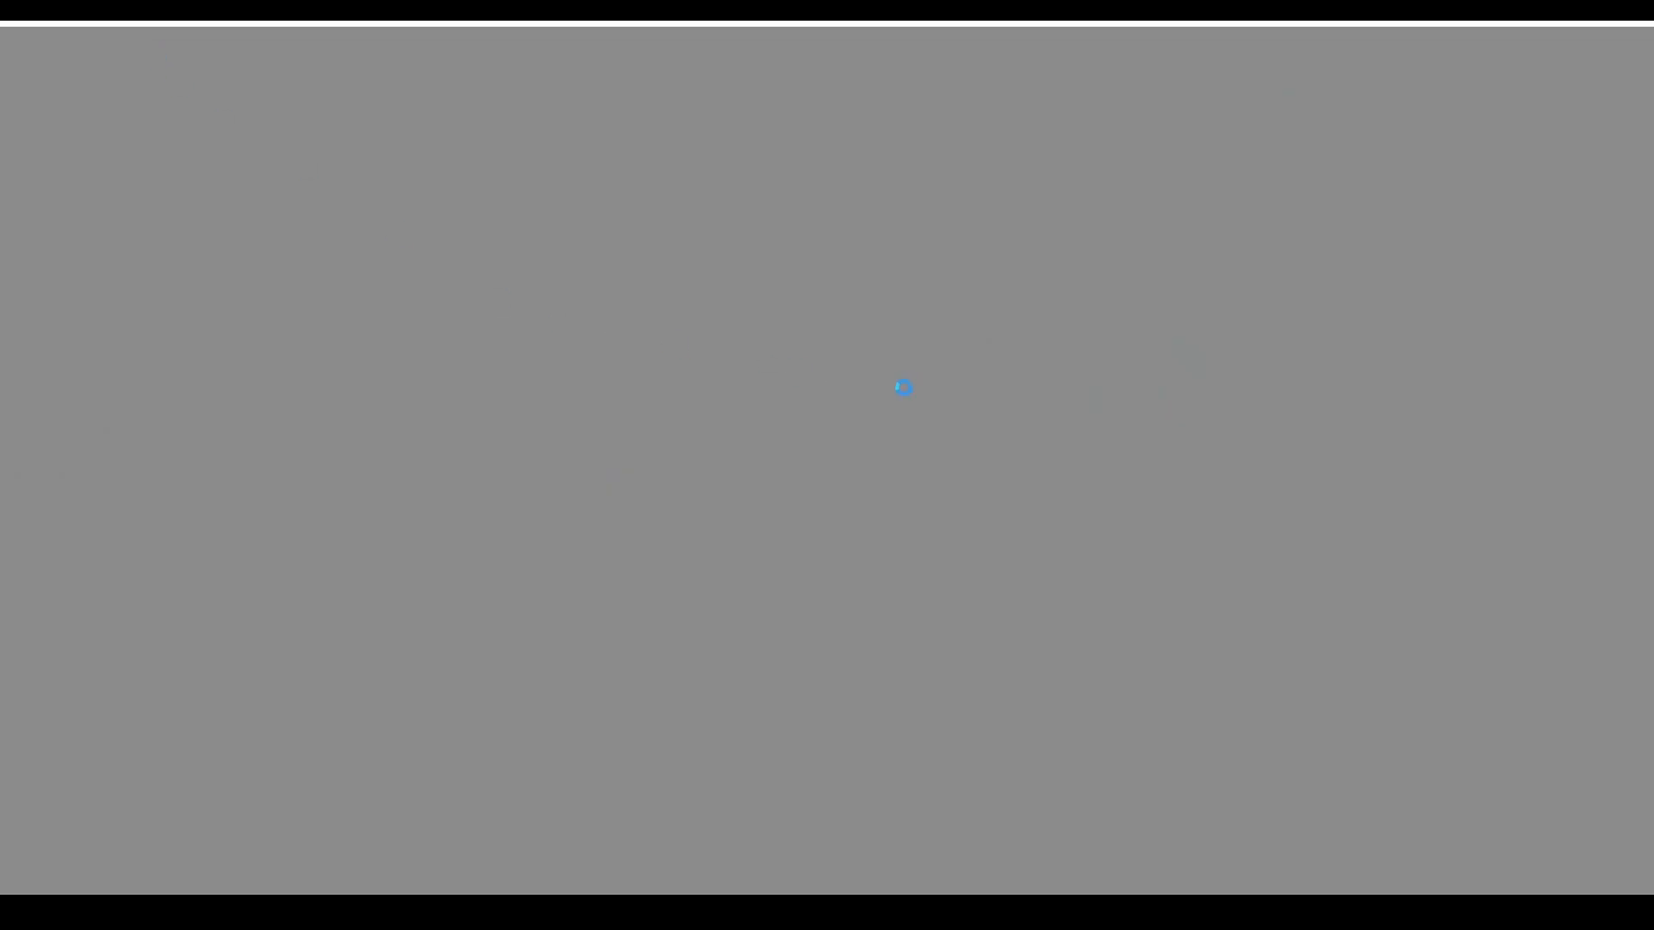